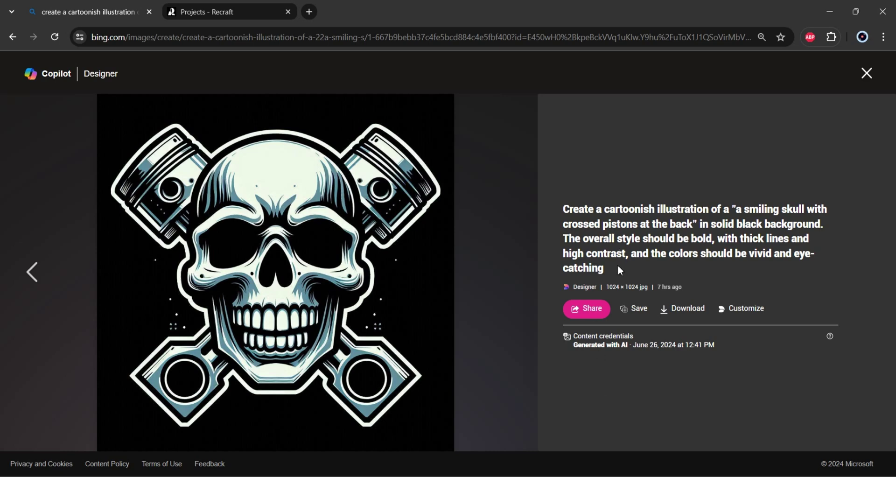
Review the prompt and browse the generated variants, ending on the blue-and-white skull image
{"action": "left_click_drag", "start_coordinate": [572, 209], "coordinate": [657, 216]}
{"action": "left_click_drag", "start_coordinate": [712, 229], "coordinate": [787, 218]}
{"action": "left_click", "coordinate": [759, 240]}
{"action": "left_click_drag", "start_coordinate": [579, 255], "coordinate": [615, 257]}
{"action": "left_click", "coordinate": [39, 275]}
{"action": "left_click", "coordinate": [38, 273]}
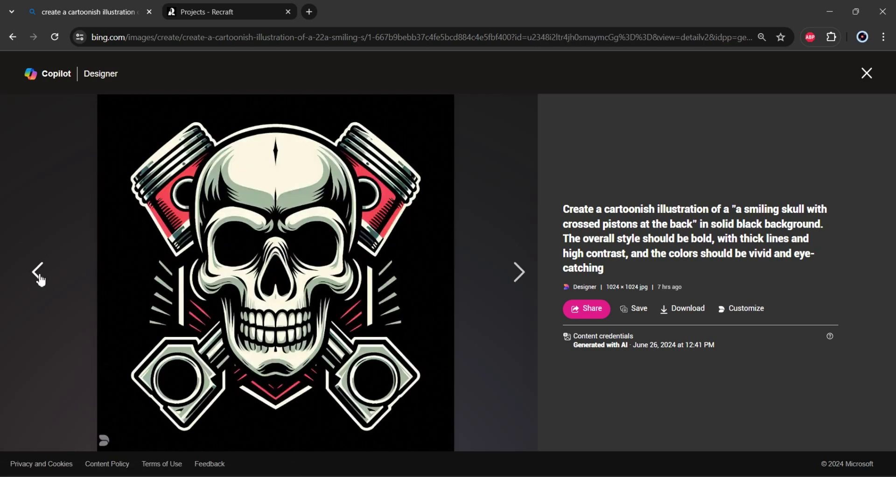
{"action": "left_click", "coordinate": [40, 279]}
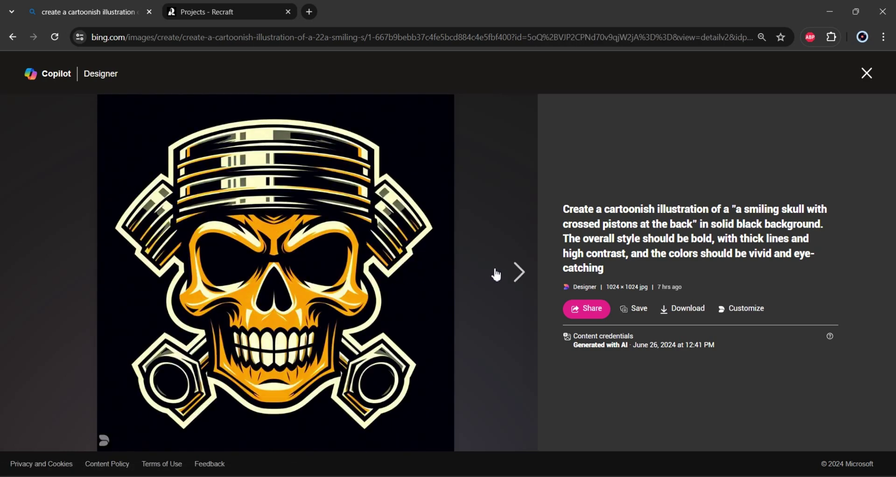
{"action": "left_click", "coordinate": [514, 273]}
{"action": "left_click", "coordinate": [514, 272]}
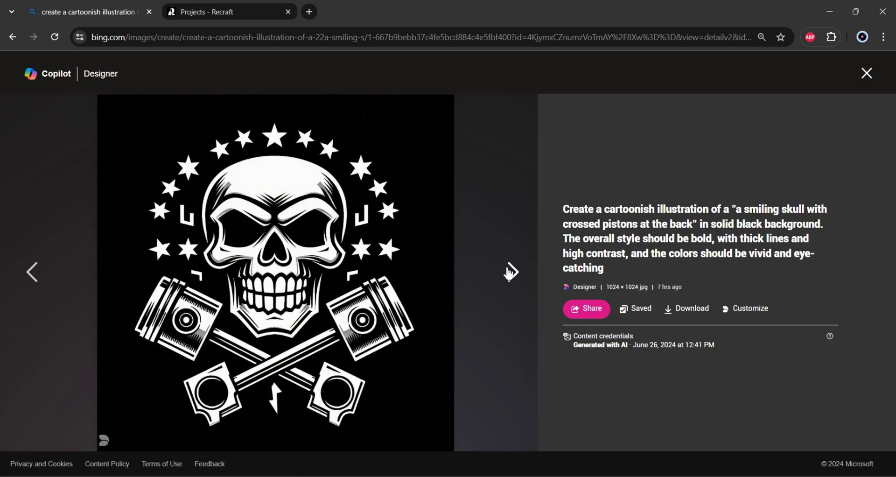
{"action": "left_click", "coordinate": [513, 271]}
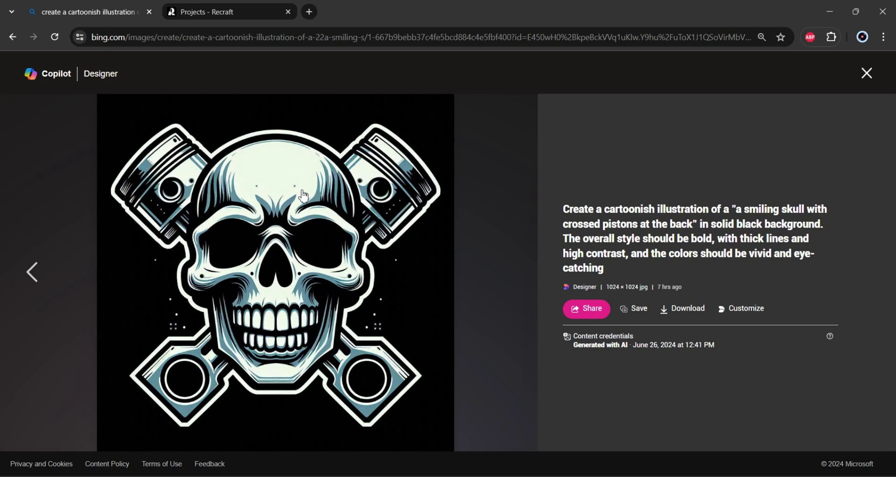
Open the existing Recraft project and vectorize the skull-and-pistons image
{"action": "left_click", "coordinate": [236, 14]}
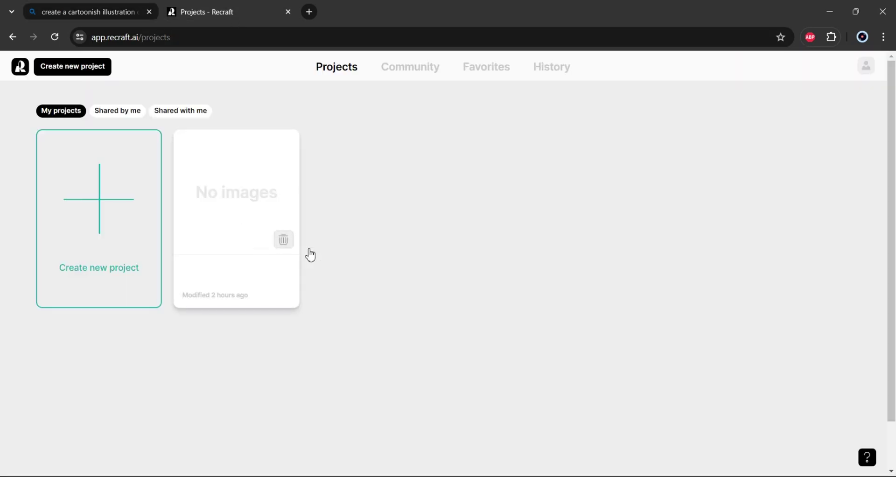
{"action": "left_click", "coordinate": [244, 194]}
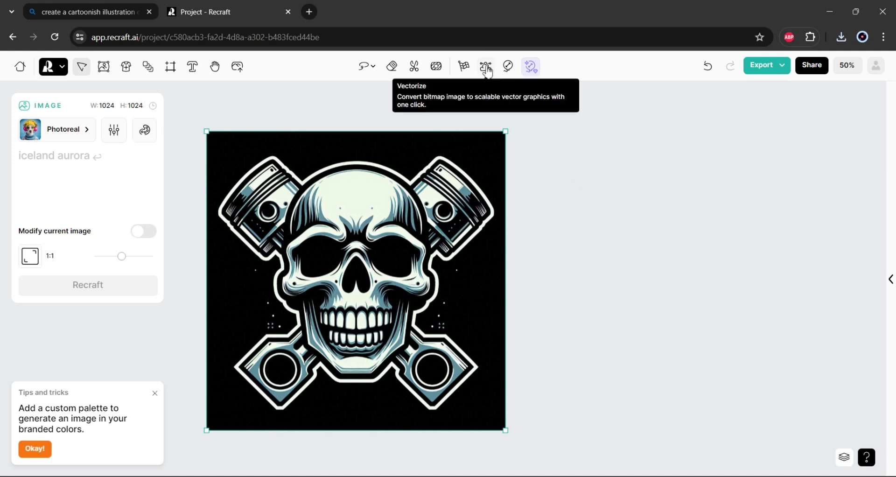
{"action": "left_click", "coordinate": [485, 67]}
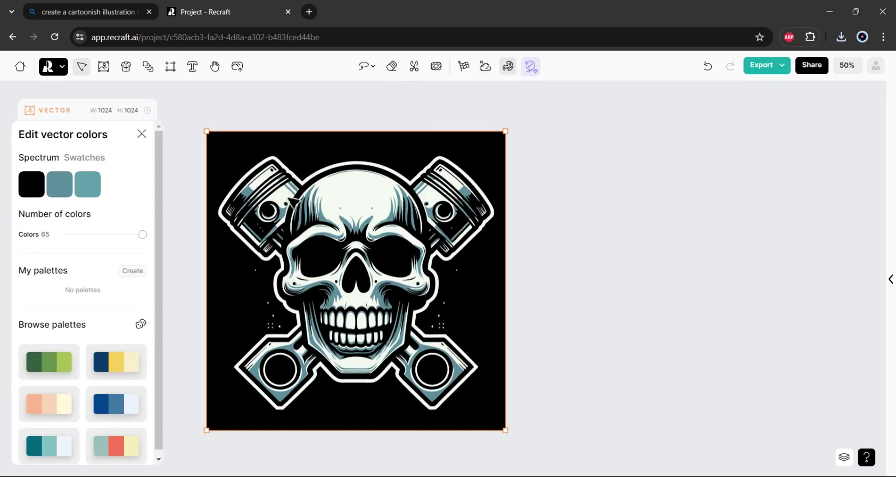
Set the Colors slider to 3 so the skull is black, slate blue and white
{"action": "scroll", "coordinate": [280, 208], "scroll_direction": "down", "scroll_amount": 1}
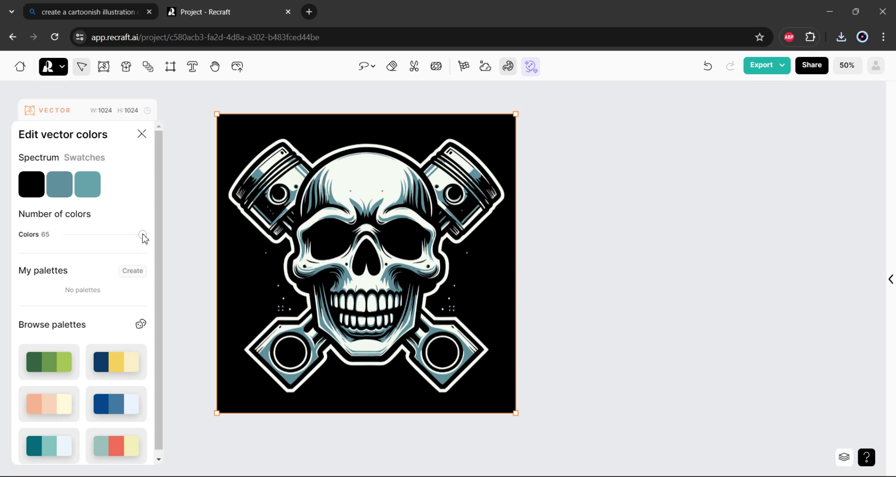
{"action": "left_click_drag", "start_coordinate": [142, 234], "coordinate": [67, 236]}
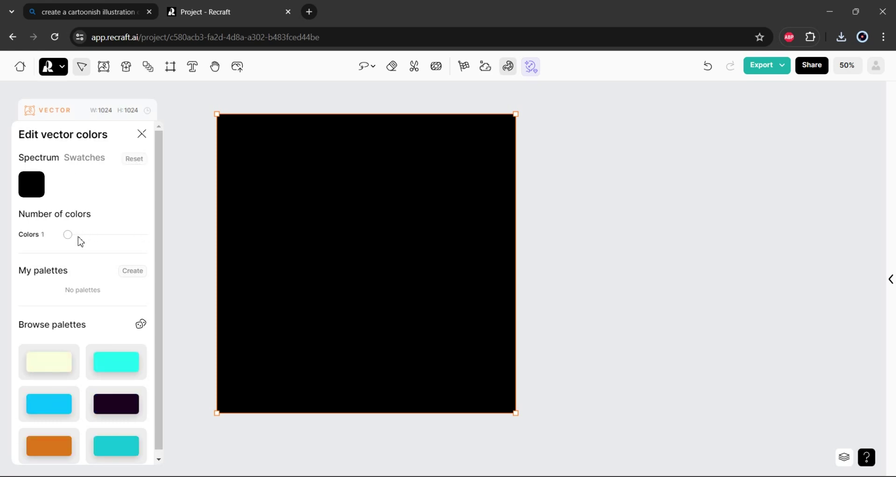
{"action": "left_click_drag", "start_coordinate": [70, 236], "coordinate": [76, 239]}
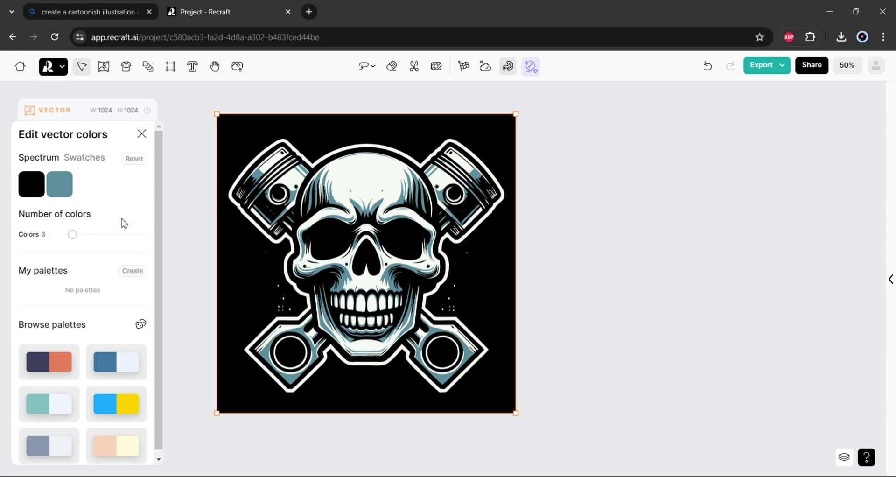
Export the 3-colour vector as an SVG file and deselect the artwork
{"action": "left_click", "coordinate": [785, 74]}
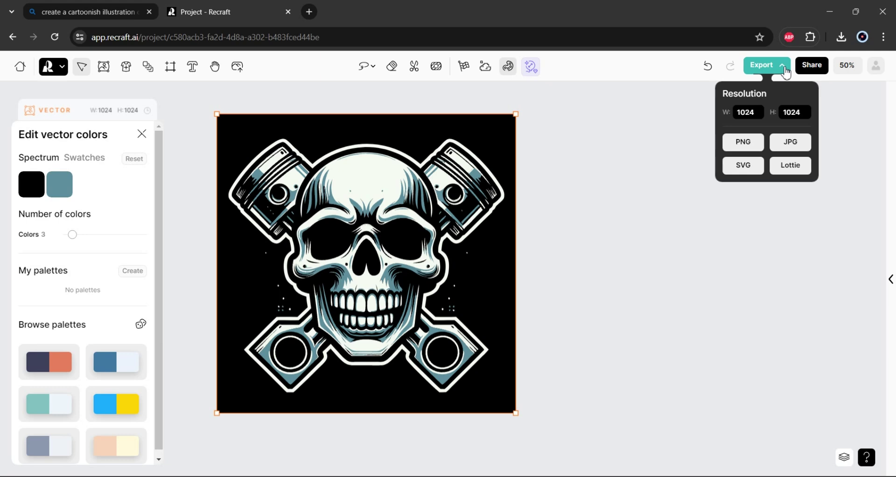
{"action": "left_click", "coordinate": [749, 172]}
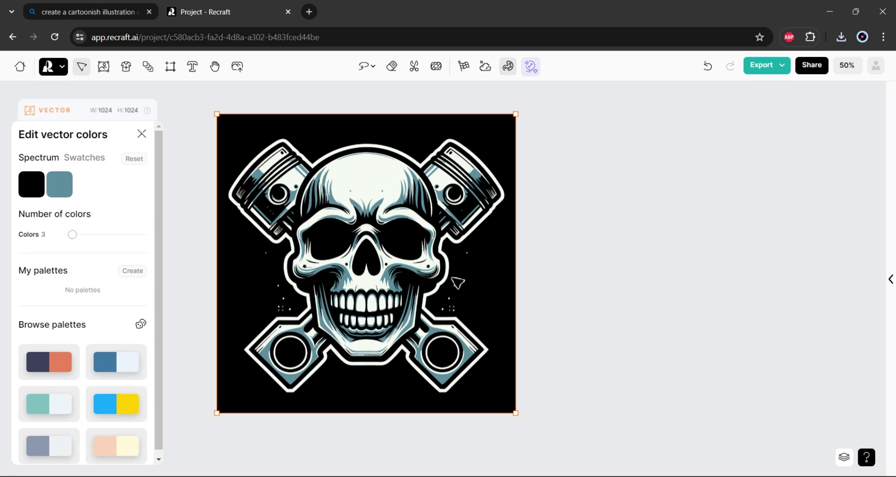
{"action": "left_click_drag", "start_coordinate": [456, 282], "coordinate": [436, 266]}
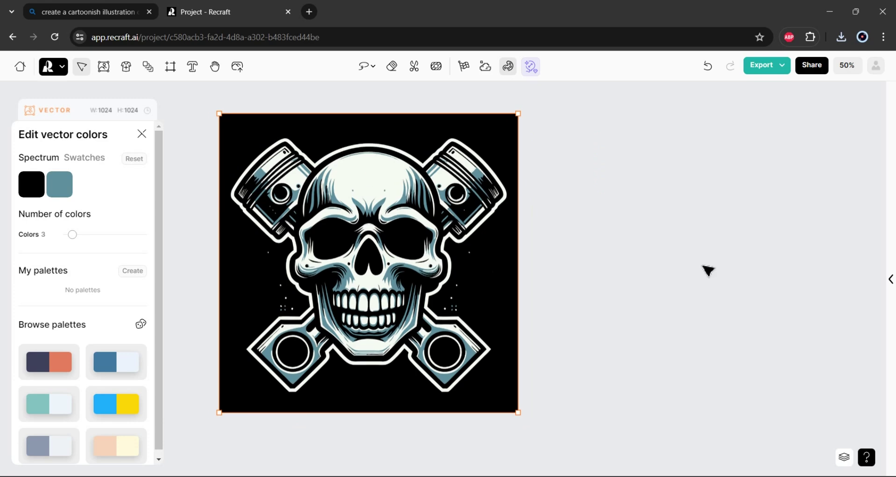
{"action": "left_click", "coordinate": [706, 270]}
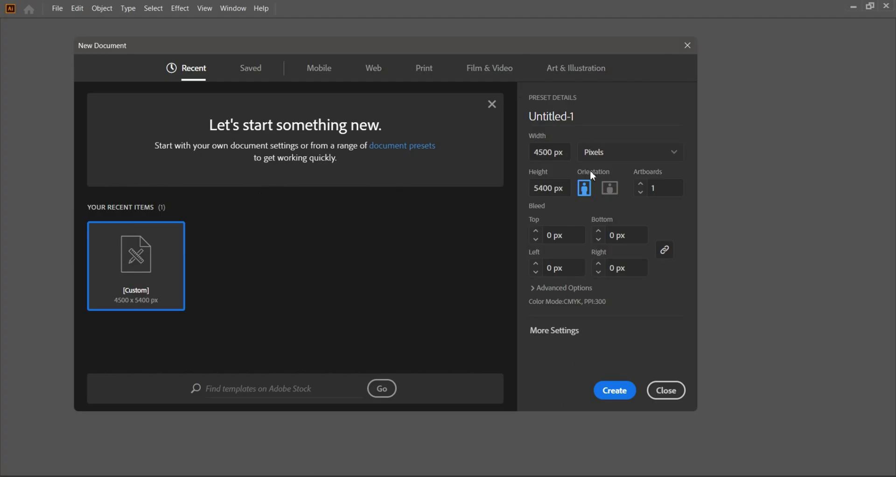
Create the 4500 × 5400 px document after checking its advanced settings
{"action": "left_click_drag", "start_coordinate": [568, 153], "coordinate": [522, 154]}
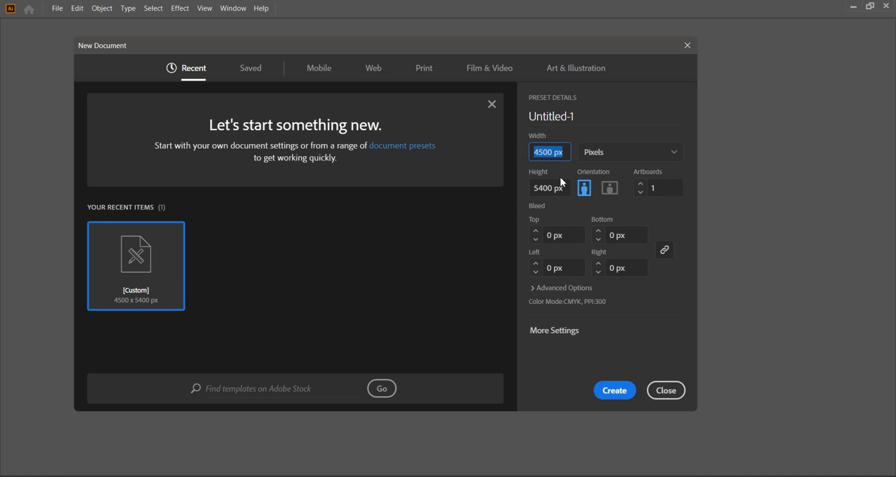
{"action": "left_click_drag", "start_coordinate": [568, 188], "coordinate": [511, 187]}
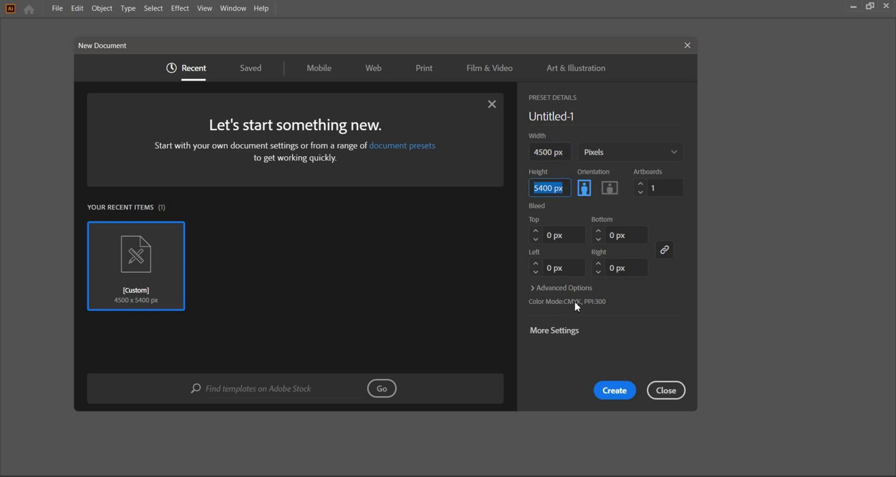
{"action": "left_click", "coordinate": [537, 288]}
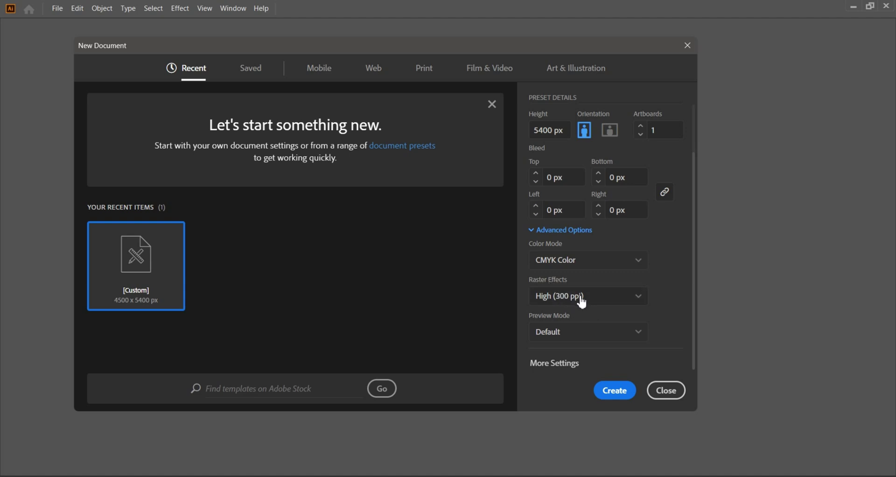
{"action": "left_click", "coordinate": [613, 398]}
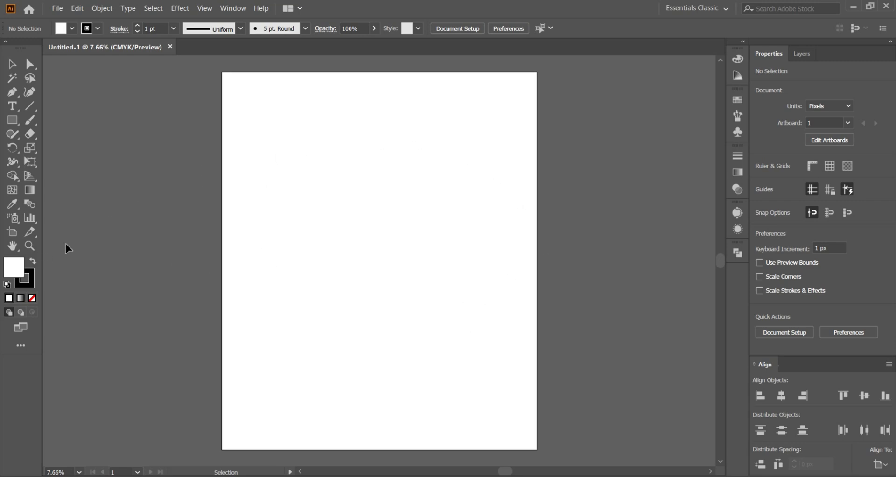
Set the fill to black and the stroke to None
{"action": "left_click", "coordinate": [33, 263]}
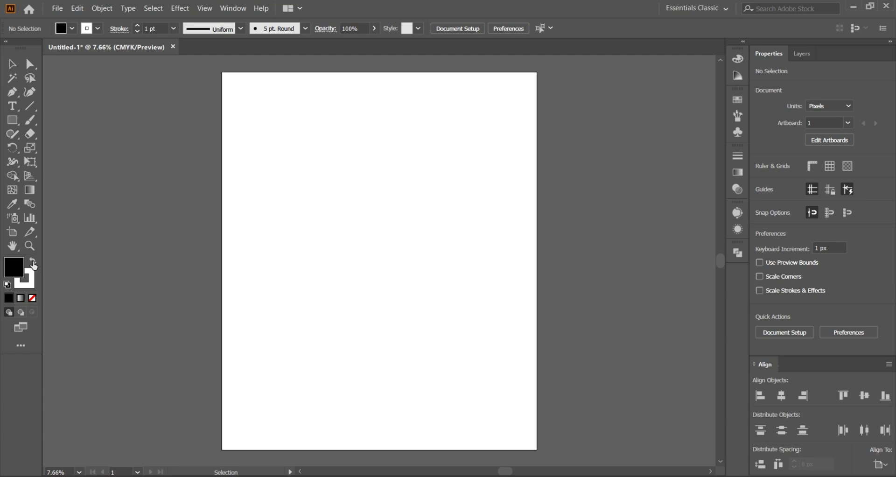
{"action": "left_click", "coordinate": [33, 264]}
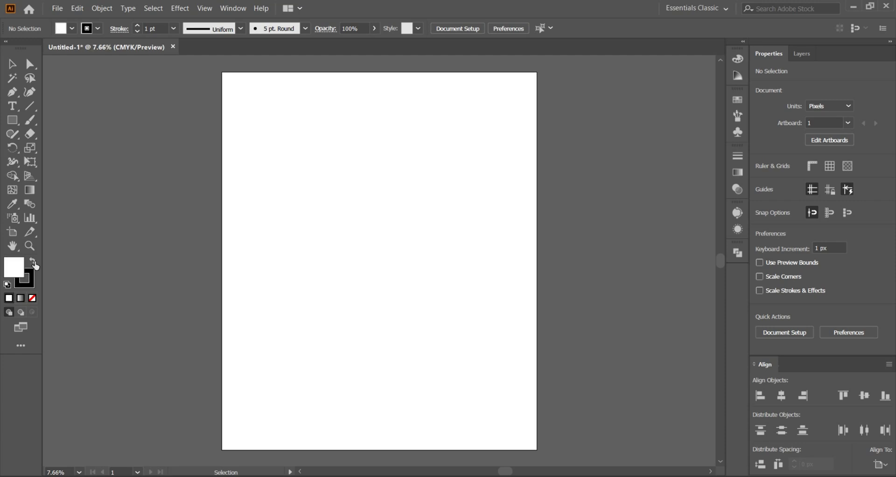
{"action": "left_click", "coordinate": [35, 265]}
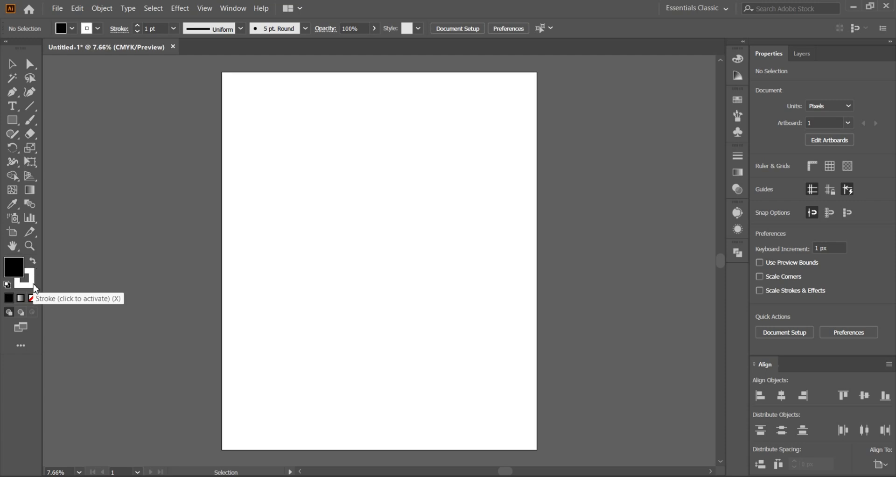
{"action": "left_click", "coordinate": [36, 289]}
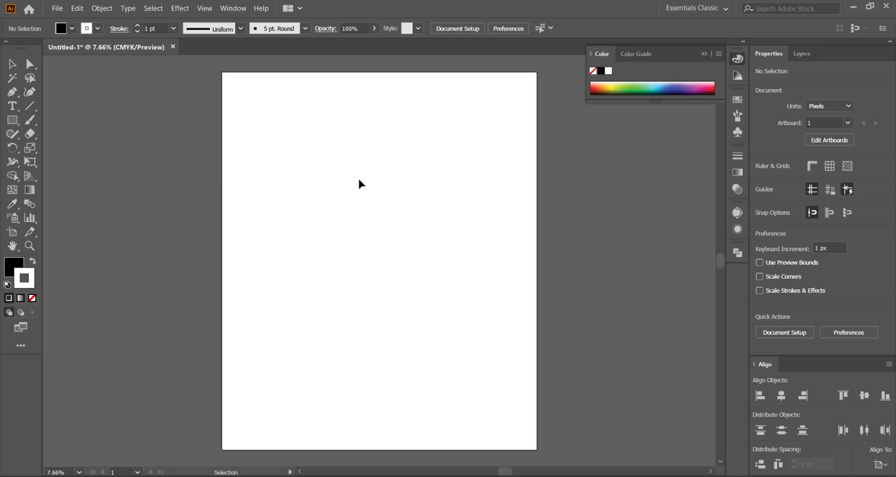
{"action": "left_click", "coordinate": [98, 29]}
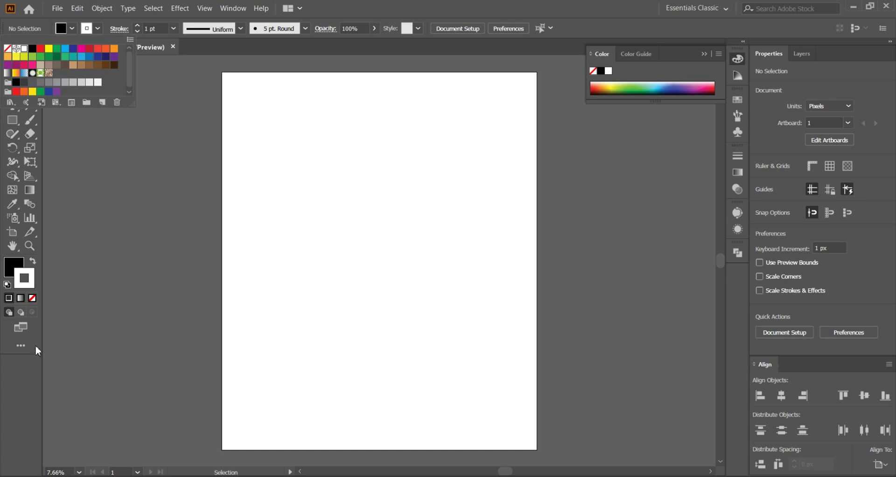
{"action": "left_click", "coordinate": [33, 299]}
{"action": "left_click", "coordinate": [32, 300]}
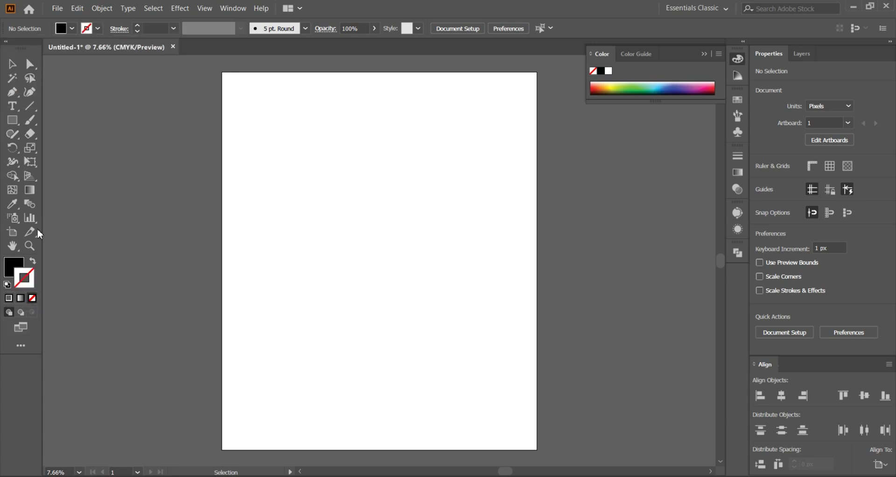
{"action": "left_click", "coordinate": [33, 262]}
{"action": "left_click", "coordinate": [33, 262]}
Draw a rectangle covering the whole artboard and lock it in the Layers panel
{"action": "left_click", "coordinate": [12, 120]}
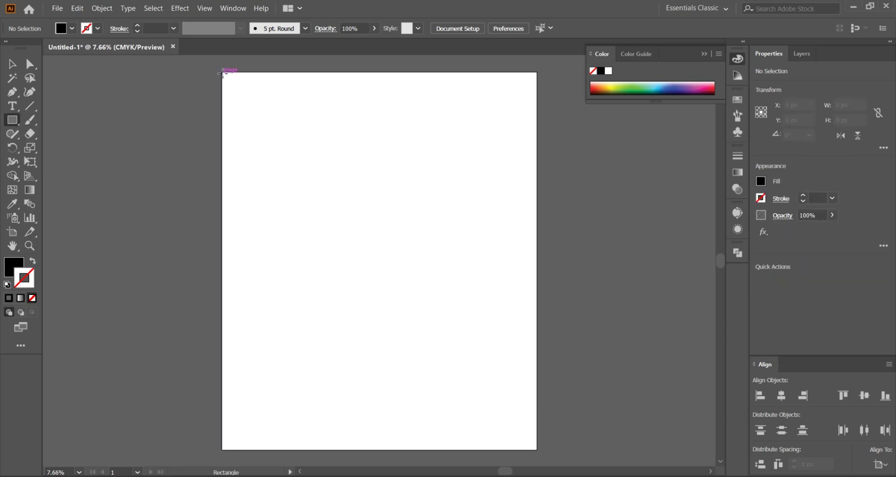
{"action": "left_click_drag", "start_coordinate": [222, 72], "coordinate": [537, 450]}
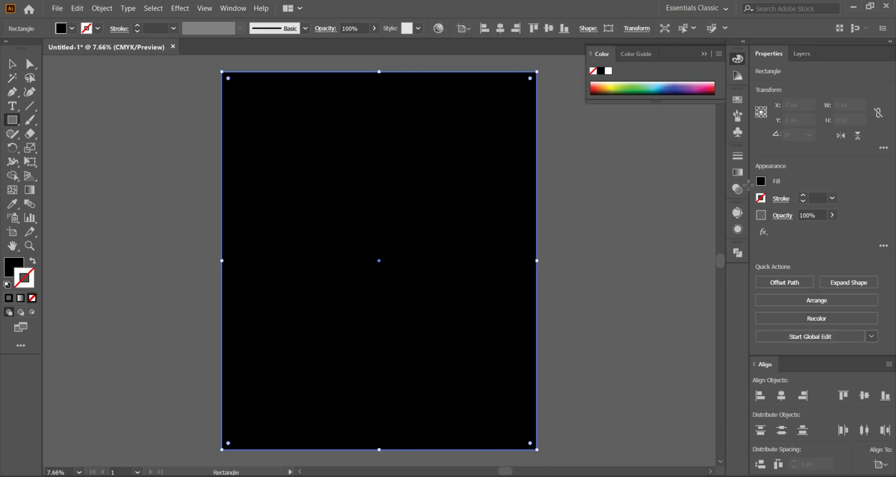
{"action": "left_click", "coordinate": [801, 53]}
{"action": "left_click", "coordinate": [786, 71]}
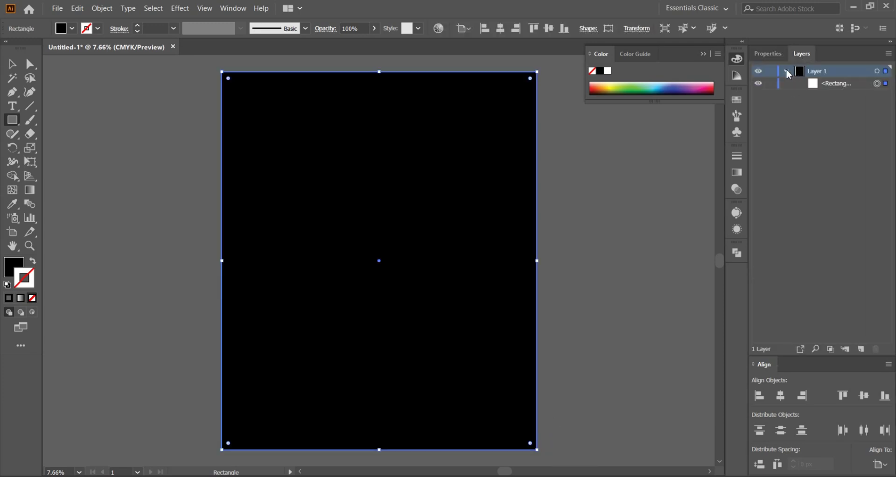
{"action": "left_click", "coordinate": [771, 83]}
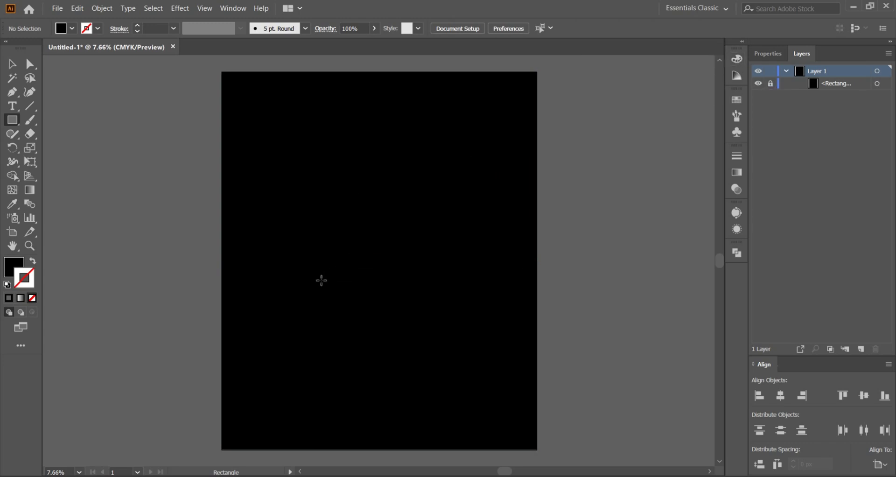
{"action": "left_click", "coordinate": [13, 65]}
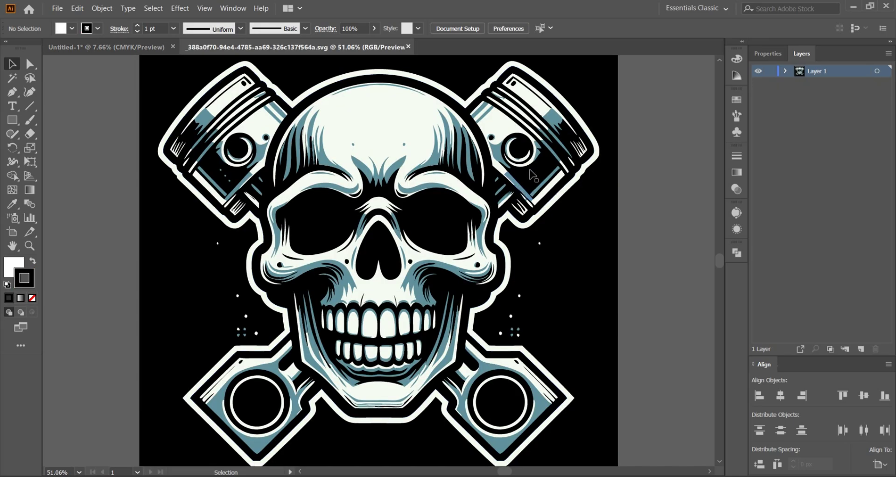
Drag the skull artwork and its black square background apart
{"action": "scroll", "coordinate": [642, 172], "scroll_direction": "down", "scroll_amount": 1}
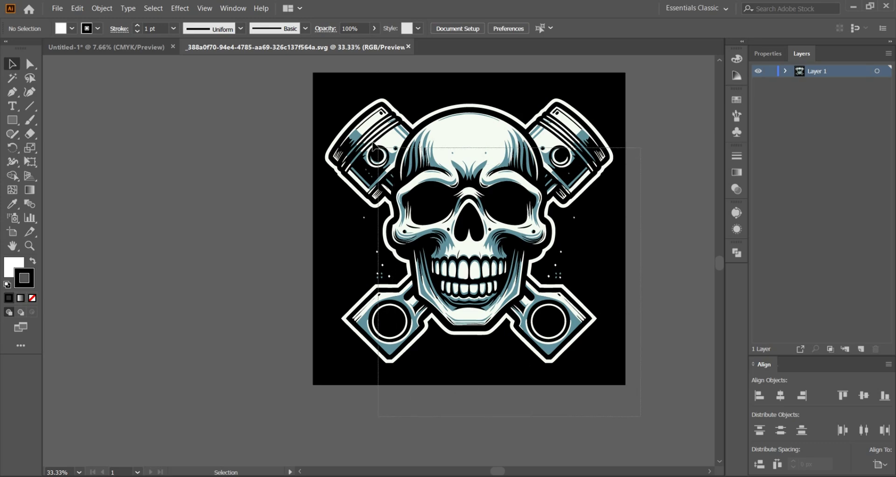
{"action": "key", "text": "ctrl+a"}
{"action": "left_click_drag", "start_coordinate": [232, 173], "coordinate": [348, 204]}
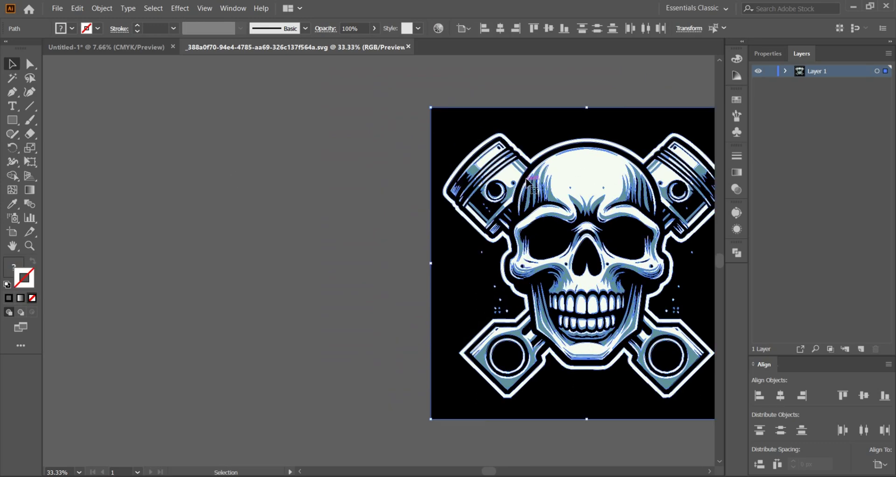
{"action": "left_click_drag", "start_coordinate": [575, 181], "coordinate": [295, 153]}
{"action": "left_click", "coordinate": [460, 175]}
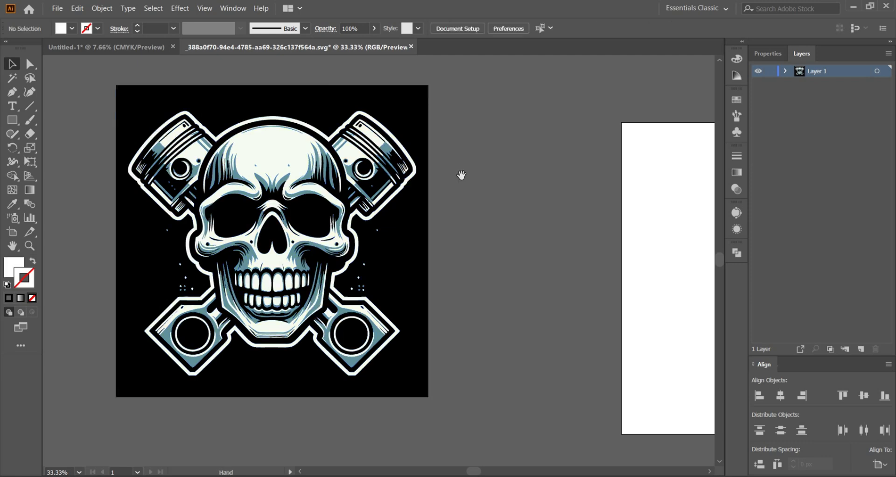
{"action": "left_click_drag", "start_coordinate": [460, 174], "coordinate": [478, 196]}
{"action": "left_click_drag", "start_coordinate": [459, 289], "coordinate": [462, 292]}
{"action": "left_click_drag", "start_coordinate": [610, 395], "coordinate": [609, 395]}
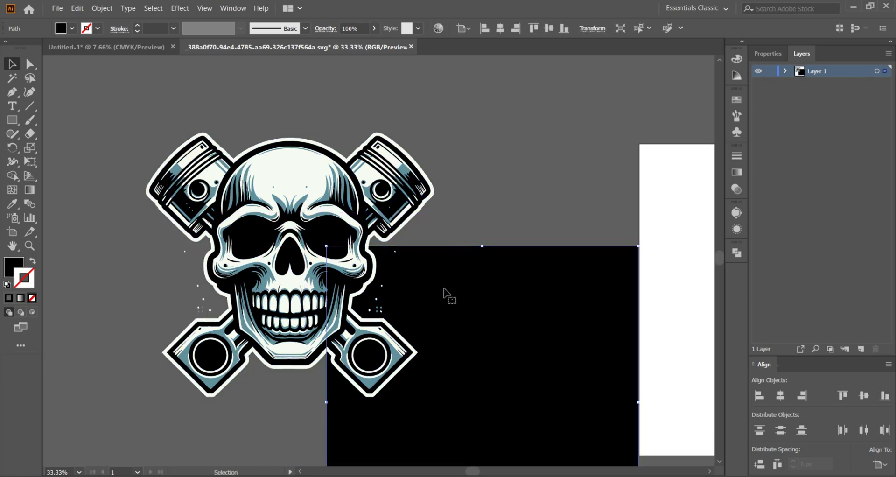
{"action": "left_click_drag", "start_coordinate": [443, 288], "coordinate": [516, 138]}
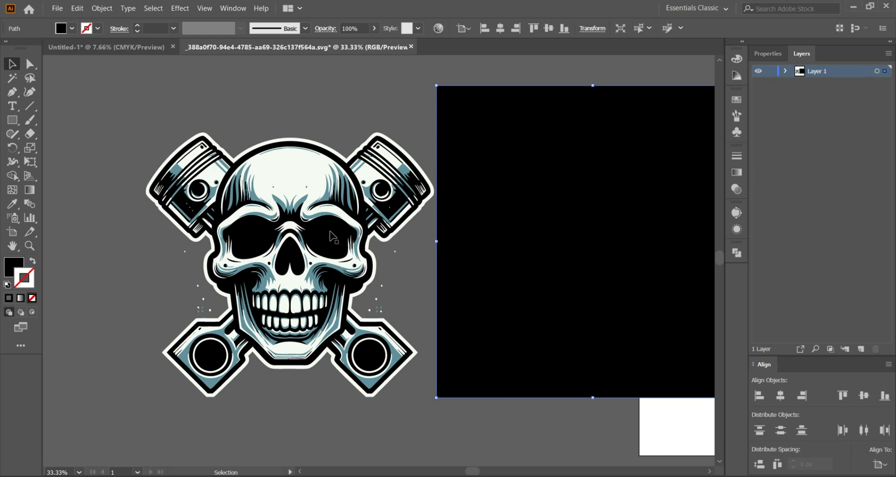
{"action": "left_click_drag", "start_coordinate": [495, 165], "coordinate": [513, 168]}
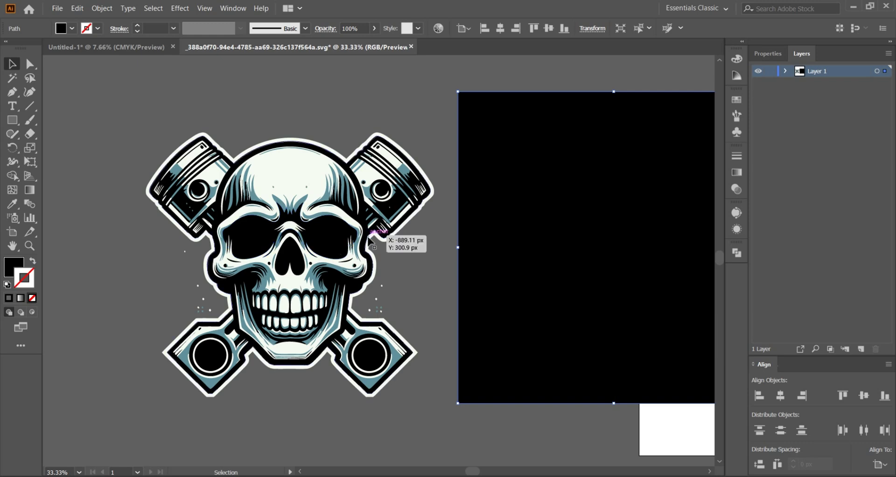
Select the black square background on its own and delete it
{"action": "left_click_drag", "start_coordinate": [127, 103], "coordinate": [438, 387]}
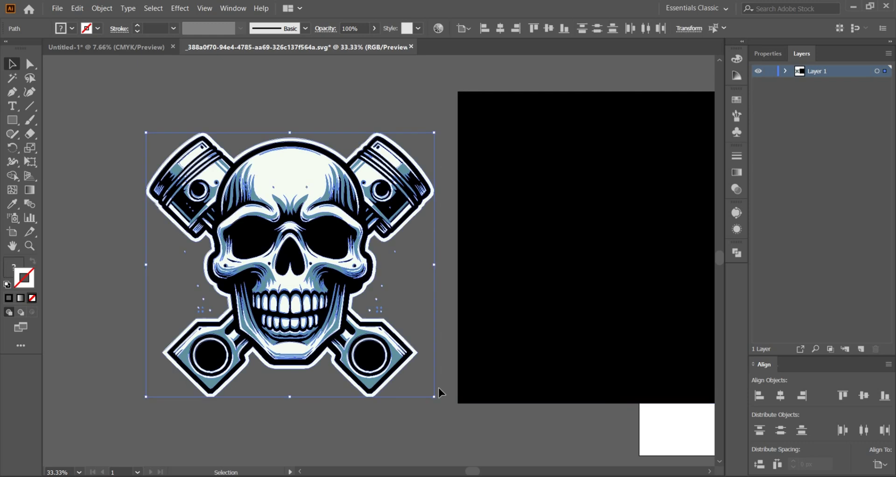
{"action": "left_click", "coordinate": [403, 433]}
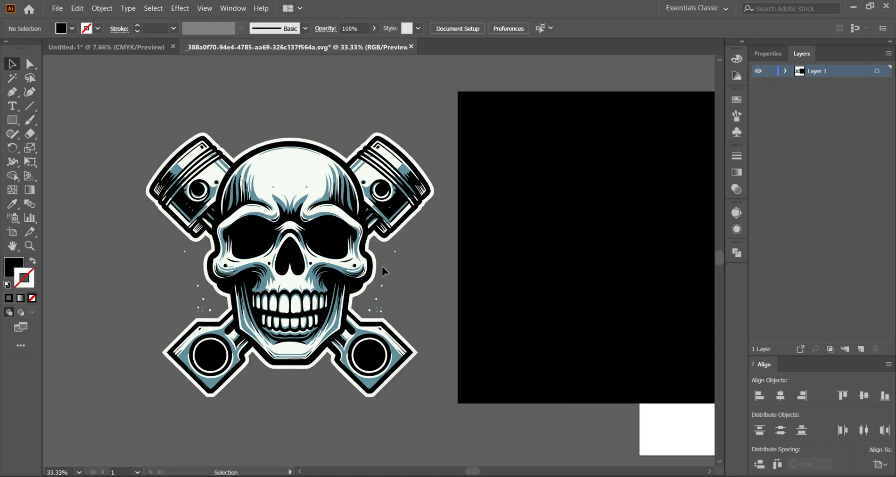
{"action": "left_click_drag", "start_coordinate": [506, 238], "coordinate": [528, 254]}
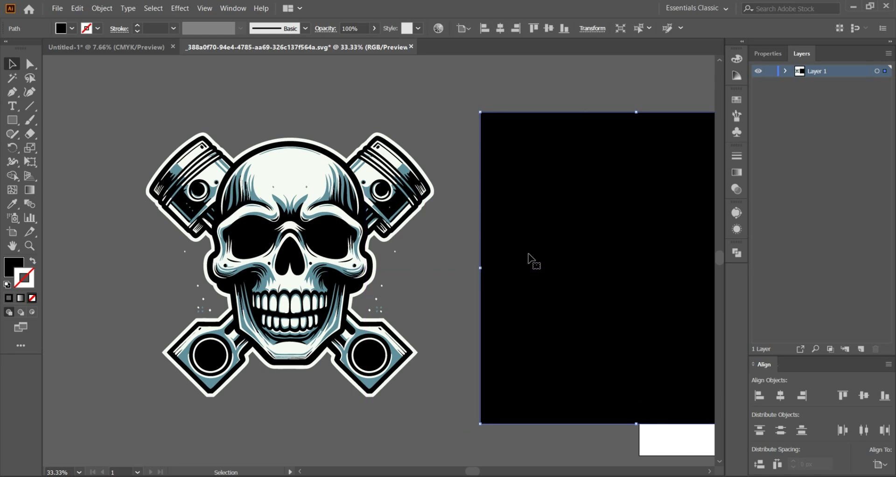
{"action": "key", "text": "Delete"}
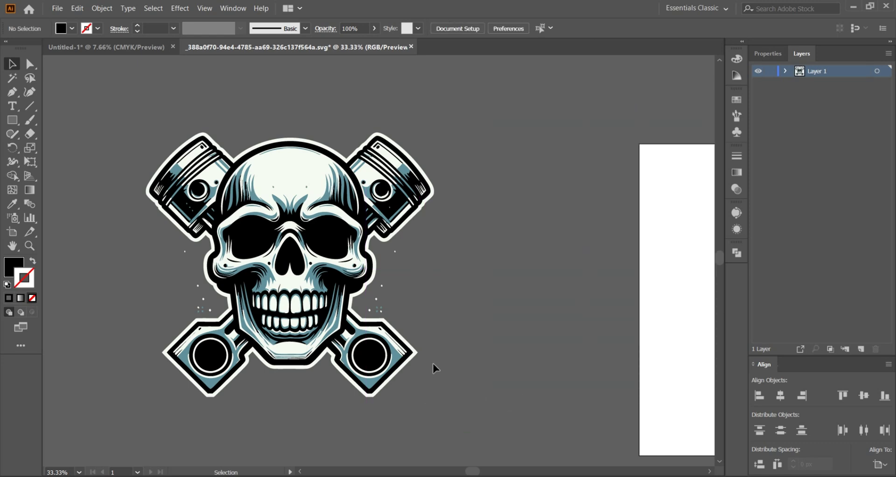
Delete the stray dots beside the jaw and the small dot above them
{"action": "scroll", "coordinate": [407, 325], "scroll_direction": "up", "scroll_amount": 2}
{"action": "scroll", "coordinate": [329, 272], "scroll_direction": "up", "scroll_amount": 1}
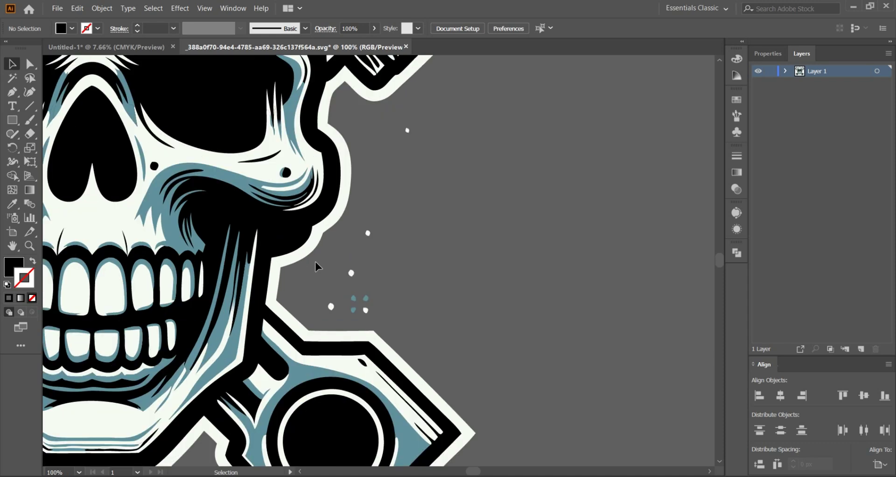
{"action": "left_click_drag", "start_coordinate": [391, 309], "coordinate": [390, 309]}
{"action": "key", "text": "Delete"}
{"action": "left_click_drag", "start_coordinate": [355, 214], "coordinate": [384, 251]}
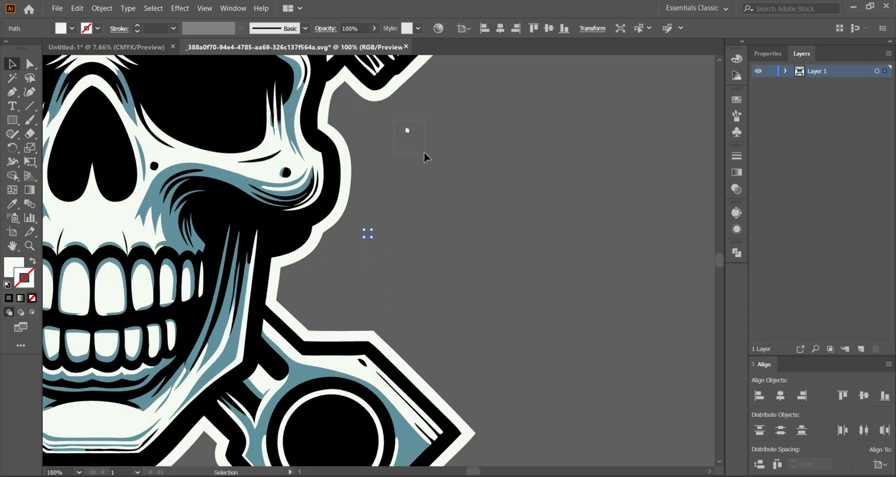
{"action": "left_click_drag", "start_coordinate": [424, 152], "coordinate": [423, 152]}
{"action": "key", "text": "Delete"}
Delete the dots left of the skull, the lone leftover dot and the dot near the top
{"action": "key", "text": "ctrl+minus"}
{"action": "key", "text": "ctrl+minus"}
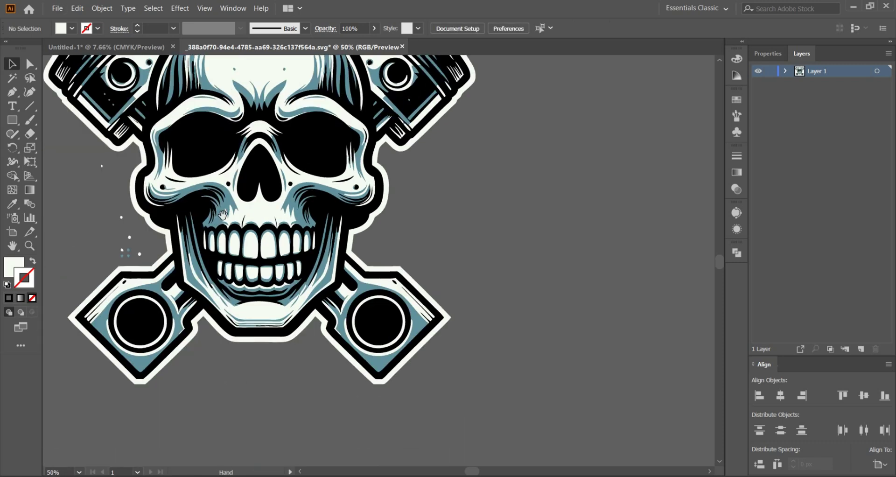
{"action": "left_click_drag", "start_coordinate": [223, 215], "coordinate": [416, 280]}
{"action": "scroll", "coordinate": [338, 270], "scroll_direction": "up", "scroll_amount": 3}
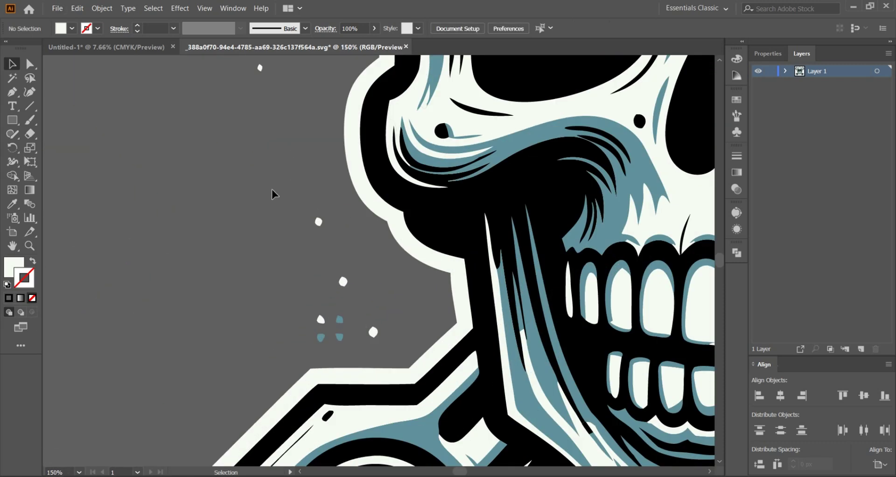
{"action": "left_click_drag", "start_coordinate": [271, 184], "coordinate": [343, 338]}
{"action": "key", "text": "Delete"}
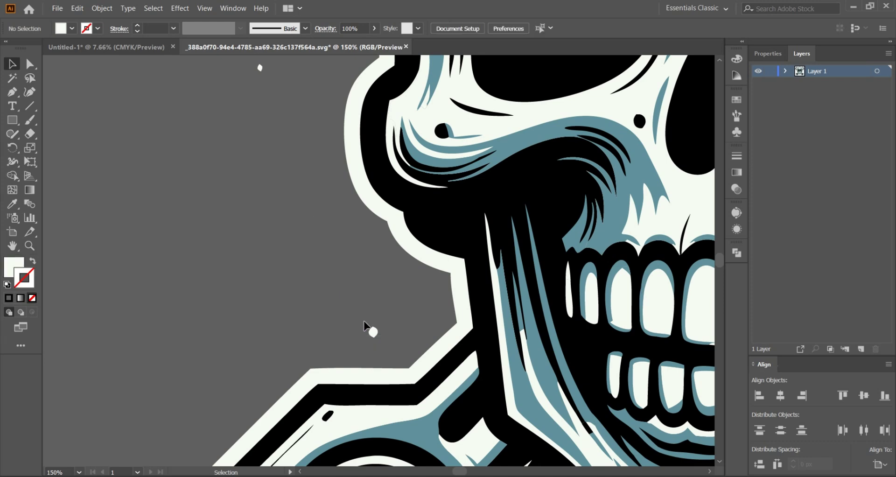
{"action": "left_click", "coordinate": [373, 332]}
{"action": "key", "text": "Delete"}
{"action": "left_click_drag", "start_coordinate": [269, 77], "coordinate": [270, 77]}
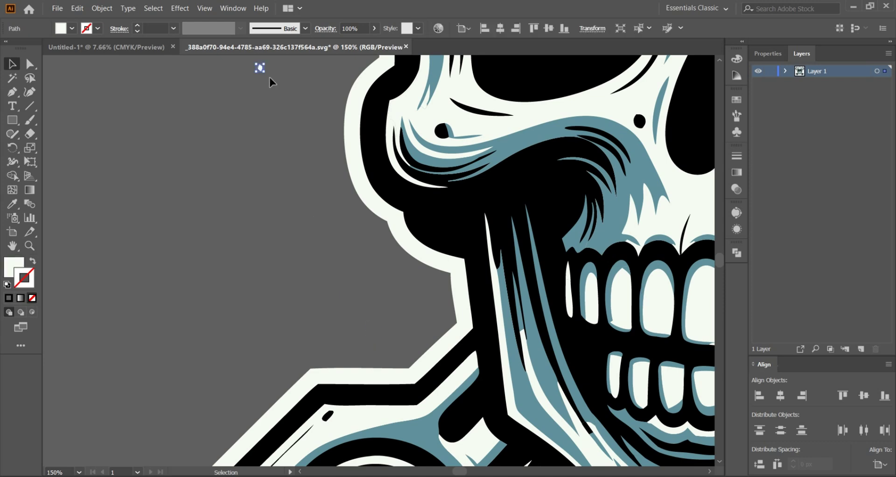
{"action": "key", "text": "Delete"}
Recentre the view on the skull and select the entire artwork
{"action": "scroll", "coordinate": [216, 206], "scroll_direction": "down", "scroll_amount": 3}
{"action": "scroll", "coordinate": [216, 206], "scroll_direction": "down", "scroll_amount": 2}
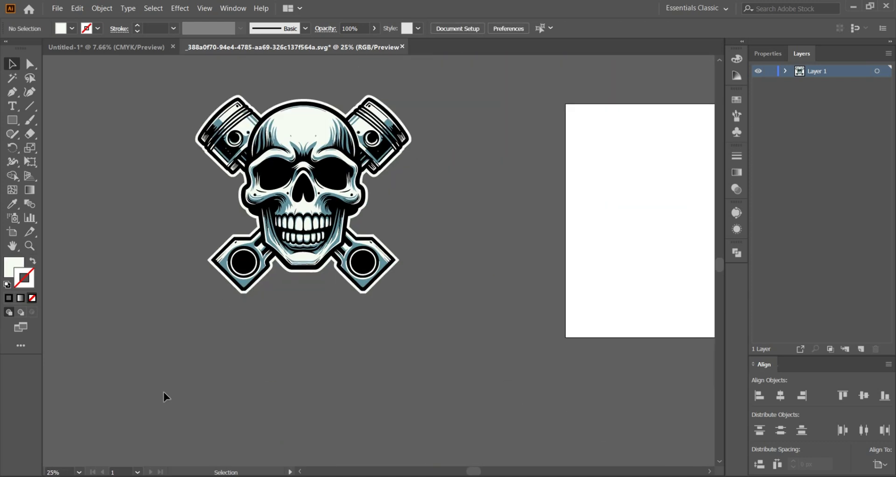
{"action": "left_click_drag", "start_coordinate": [164, 392], "coordinate": [247, 435]}
{"action": "left_click_drag", "start_coordinate": [530, 357], "coordinate": [265, 123]}
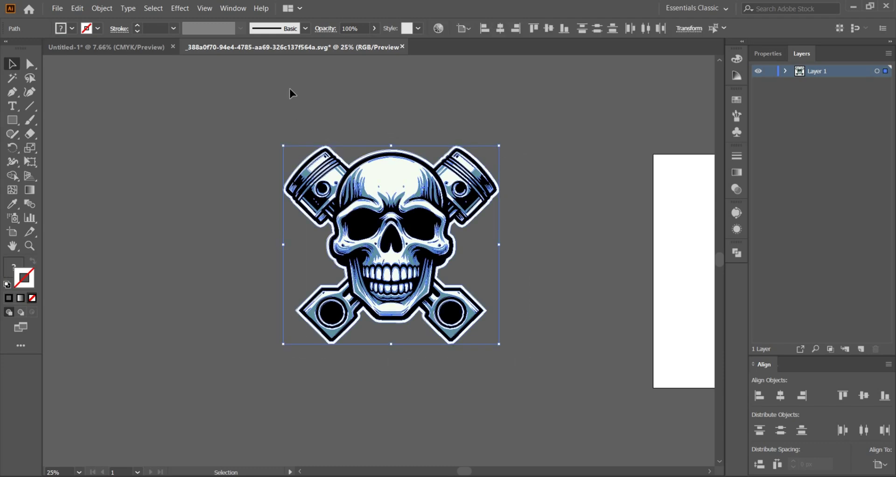
Expand the selected skull artwork with Fill checked via Object > Expand
{"action": "left_click", "coordinate": [103, 9]}
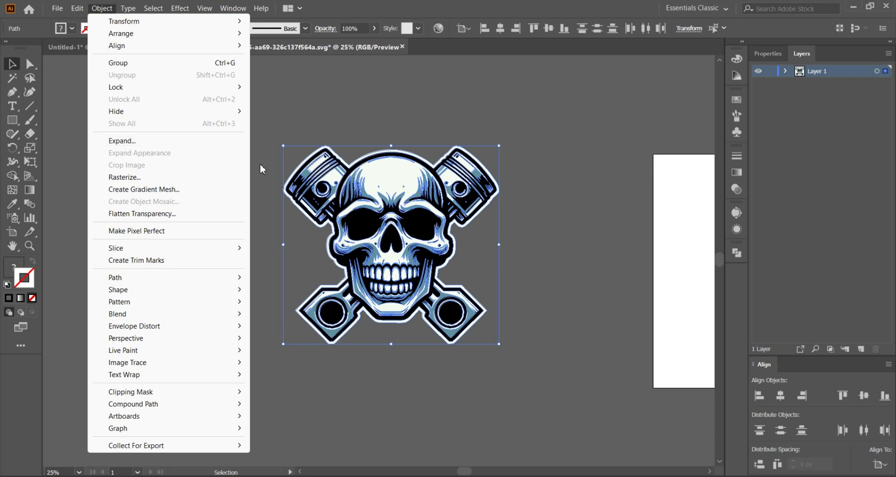
{"action": "left_click", "coordinate": [202, 143]}
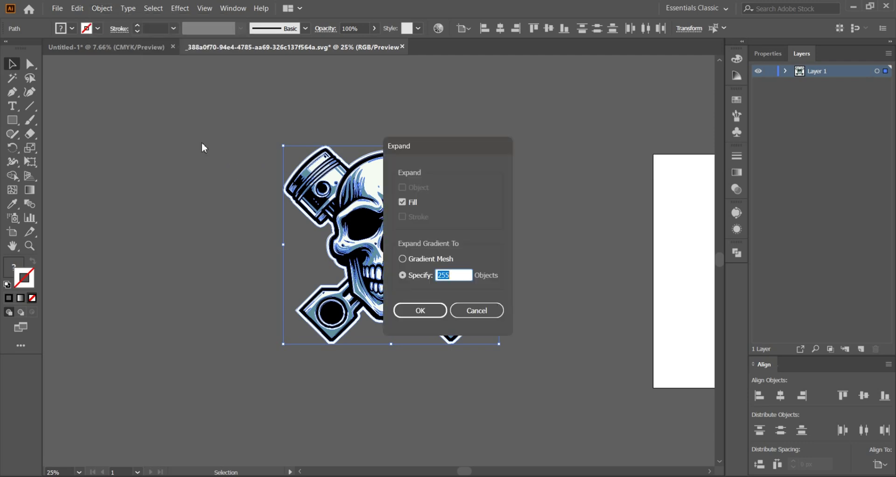
{"action": "left_click", "coordinate": [430, 311]}
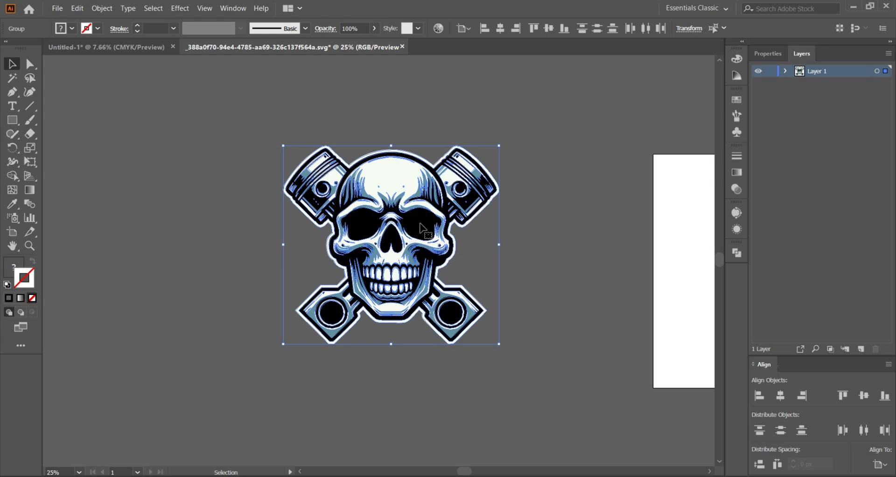
{"action": "scroll", "coordinate": [408, 192], "scroll_direction": "up", "scroll_amount": 1}
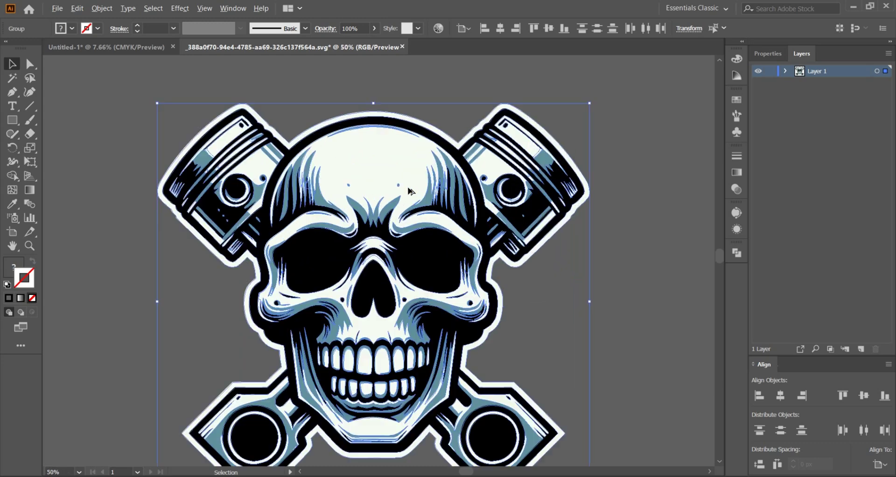
Apply Pathfinder Merge and then Divide to the skull artwork
{"action": "left_click", "coordinate": [737, 253]}
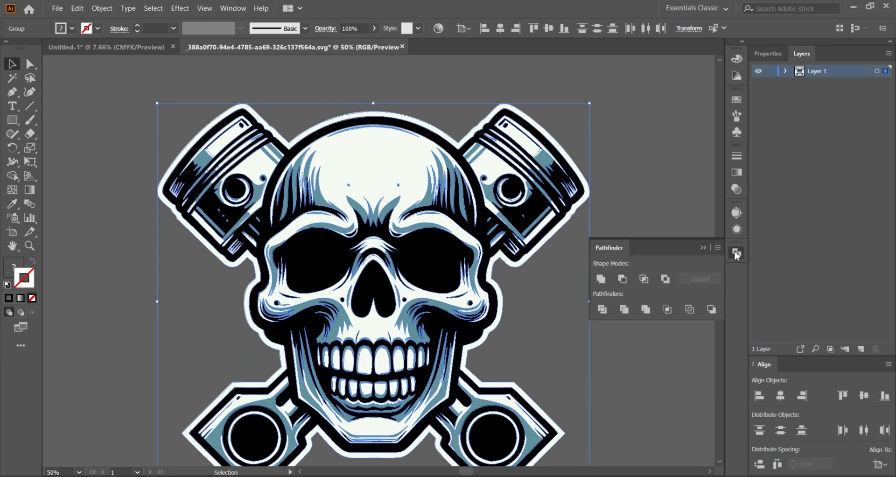
{"action": "left_click", "coordinate": [235, 11]}
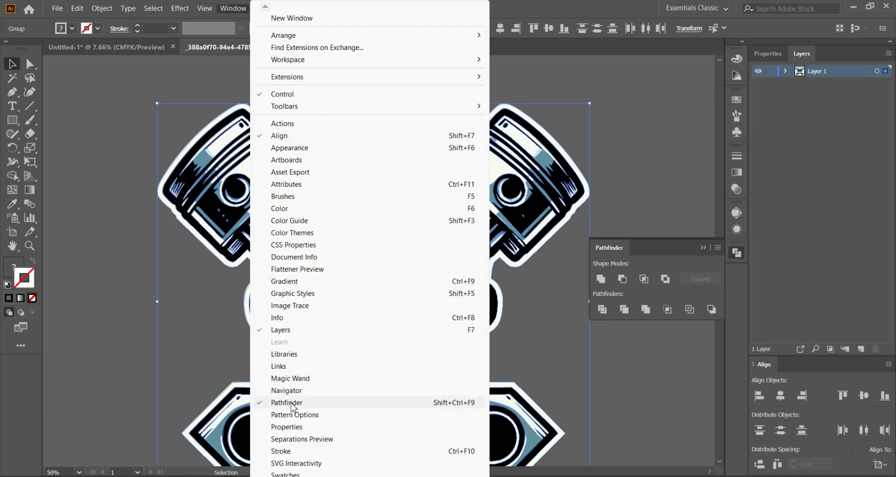
{"action": "left_click", "coordinate": [736, 278]}
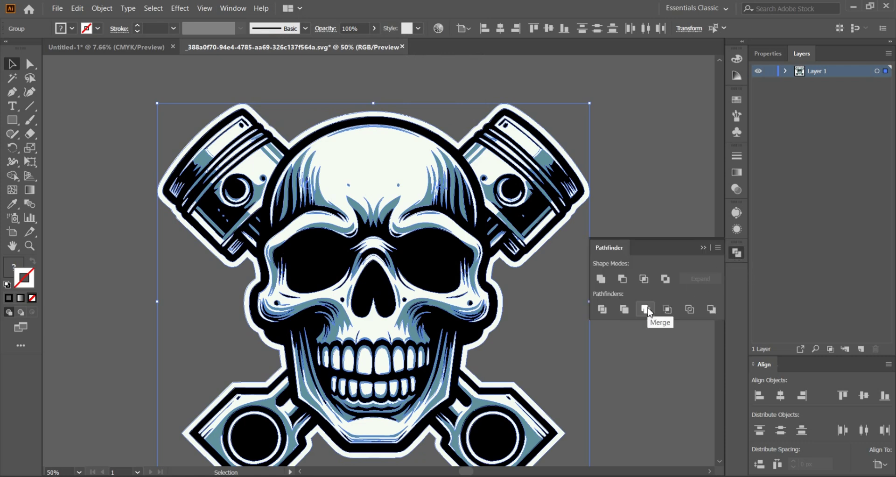
{"action": "left_click", "coordinate": [646, 309]}
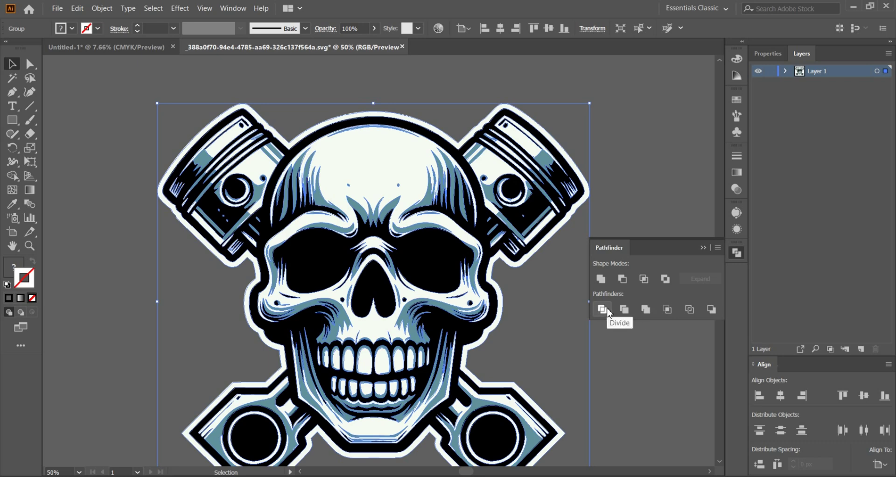
{"action": "left_click", "coordinate": [602, 309]}
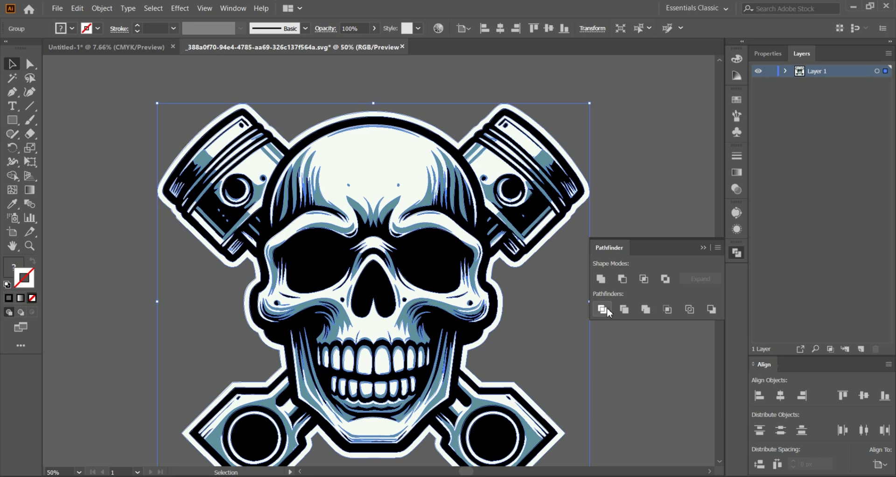
{"action": "left_click", "coordinate": [737, 254]}
{"action": "scroll", "coordinate": [401, 163], "scroll_direction": "down", "scroll_amount": 1}
Ungroup the divided artwork, test-drag an eye-socket shape, and undo the move
{"action": "right_click", "coordinate": [401, 143]}
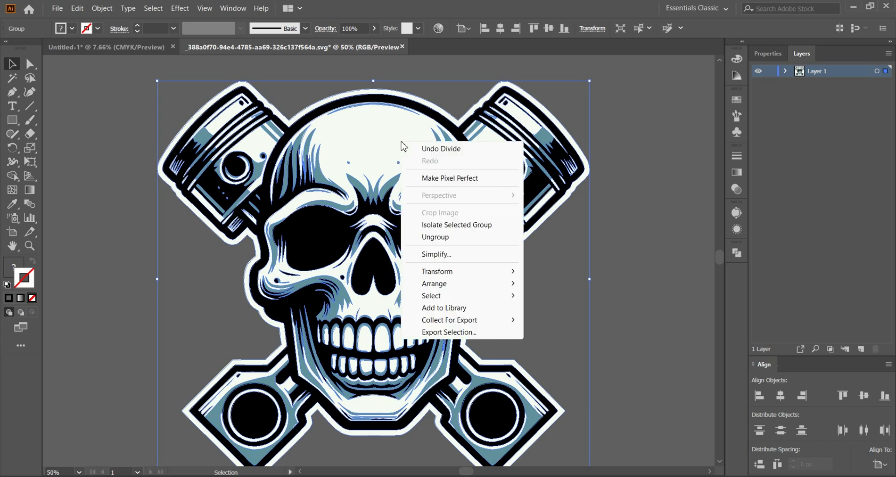
{"action": "left_click", "coordinate": [436, 237]}
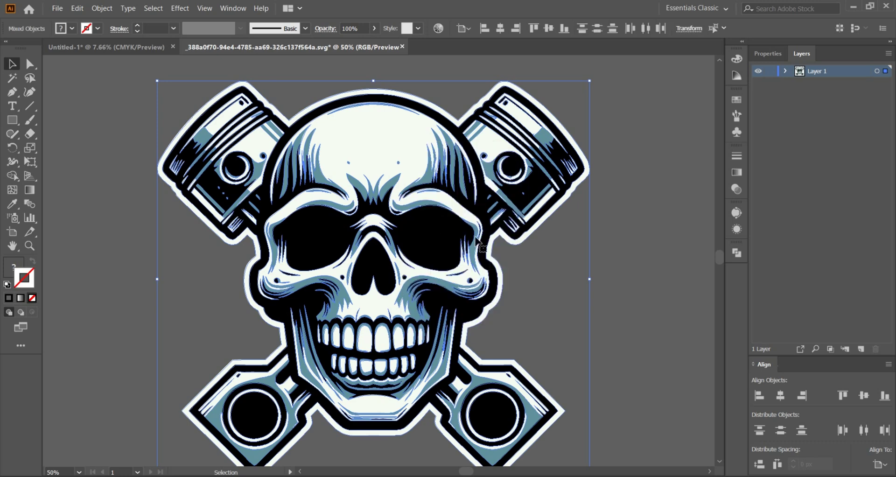
{"action": "left_click", "coordinate": [612, 238]}
{"action": "left_click_drag", "start_coordinate": [429, 248], "coordinate": [590, 279]}
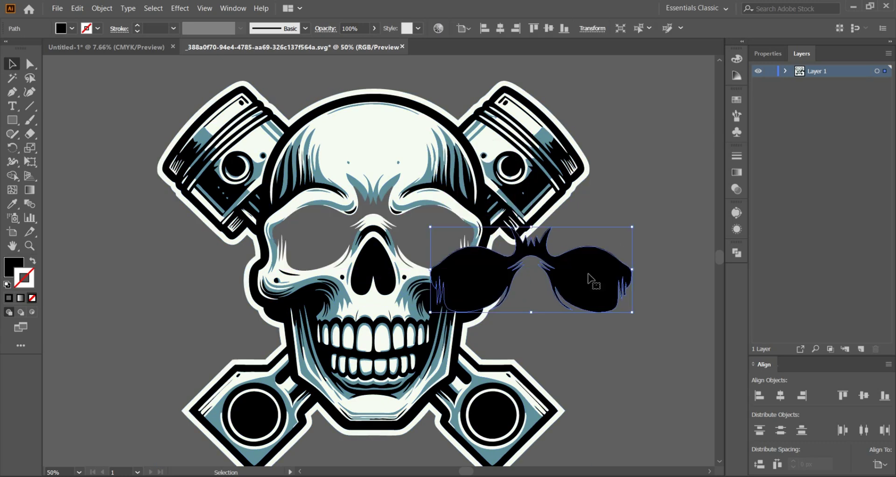
{"action": "key", "text": "ctrl+z"}
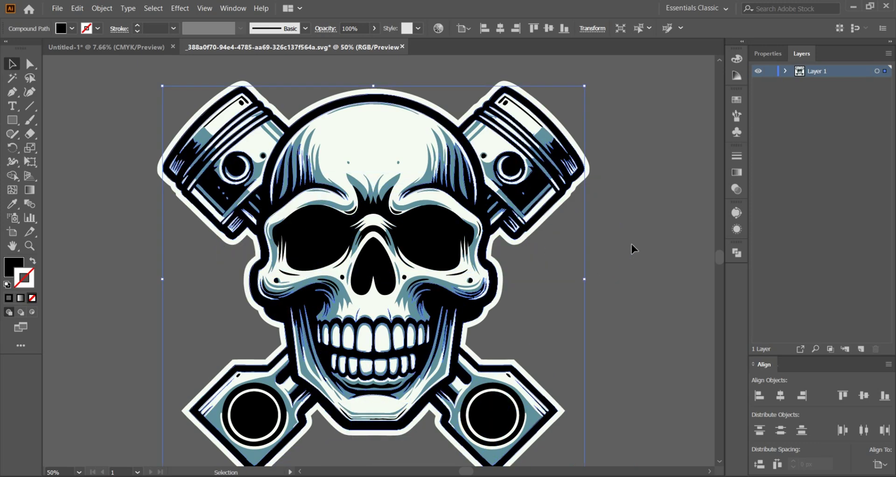
{"action": "left_click", "coordinate": [609, 231]}
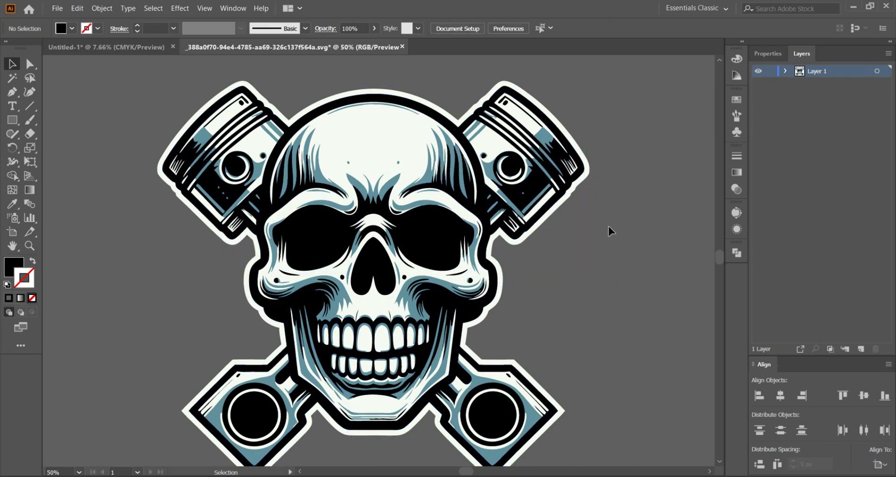
Magic Wand-select every black skull-and-piston shape and unite them in Pathfinder into one group
{"action": "left_click", "coordinate": [13, 78]}
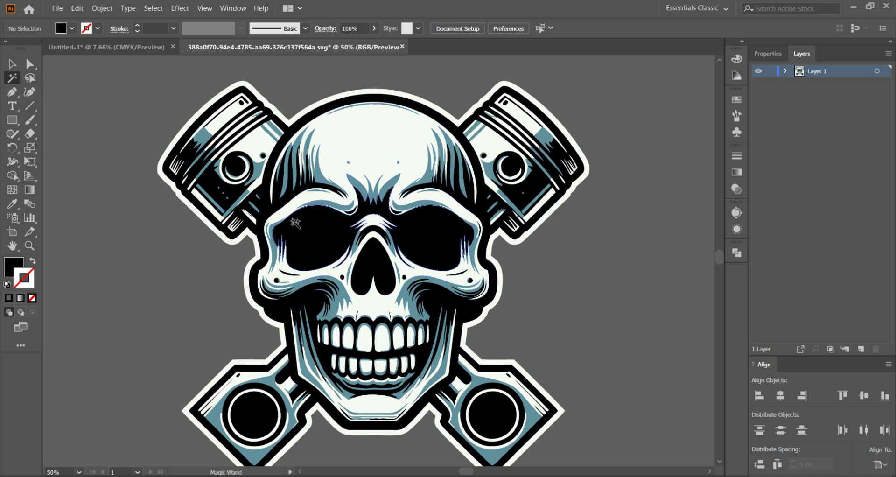
{"action": "left_click", "coordinate": [312, 231]}
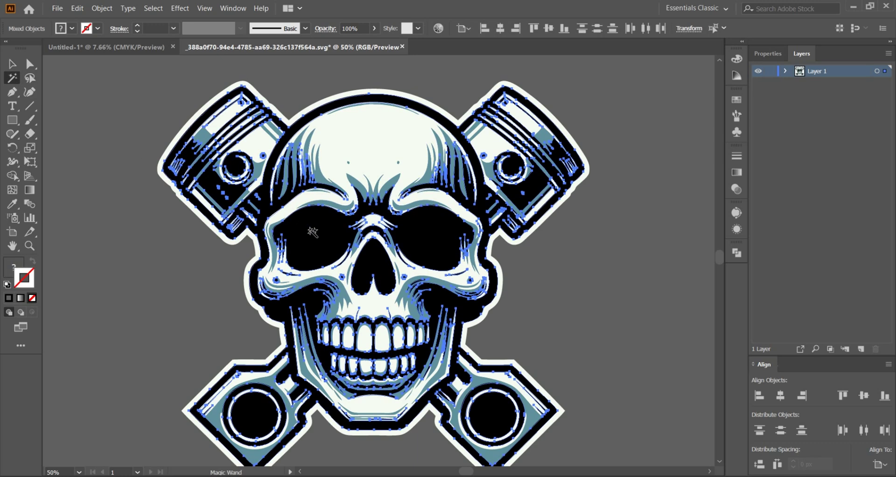
{"action": "left_click", "coordinate": [786, 73]}
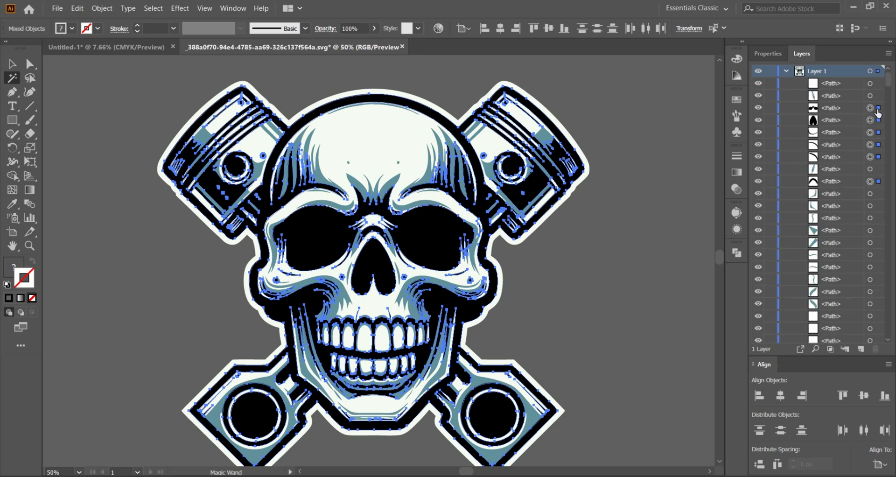
{"action": "left_click", "coordinate": [788, 72]}
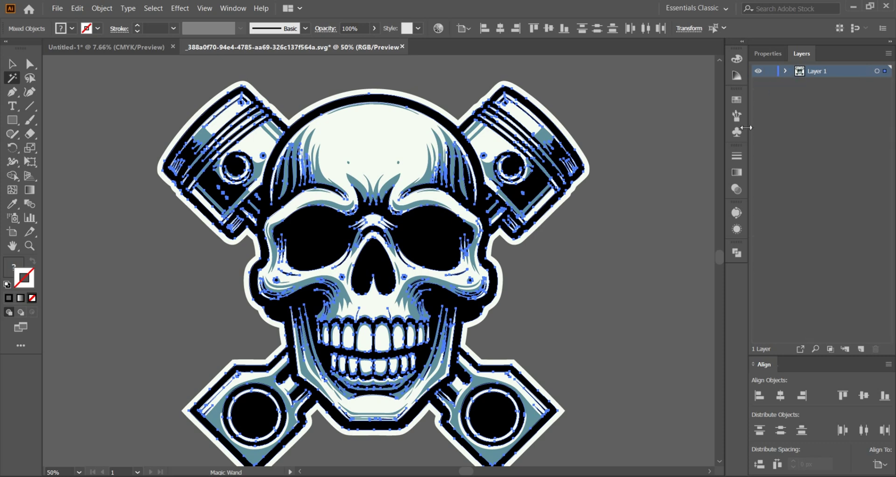
{"action": "left_click", "coordinate": [737, 254]}
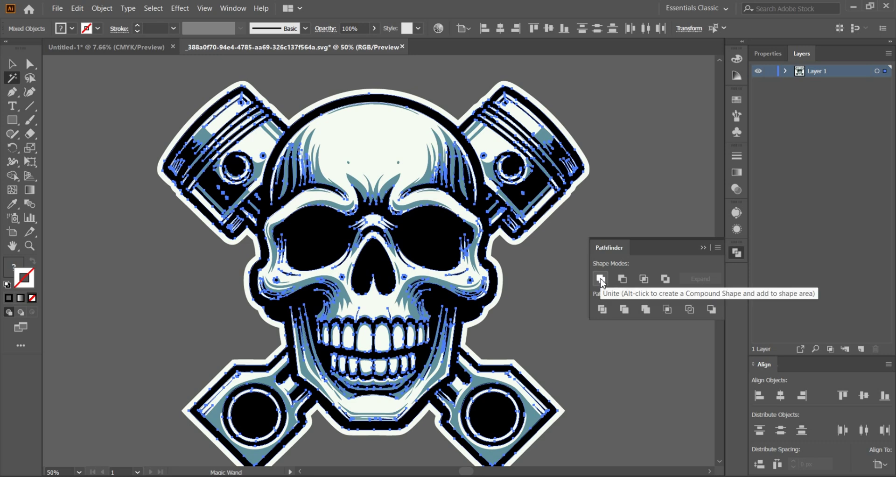
{"action": "left_click", "coordinate": [601, 279]}
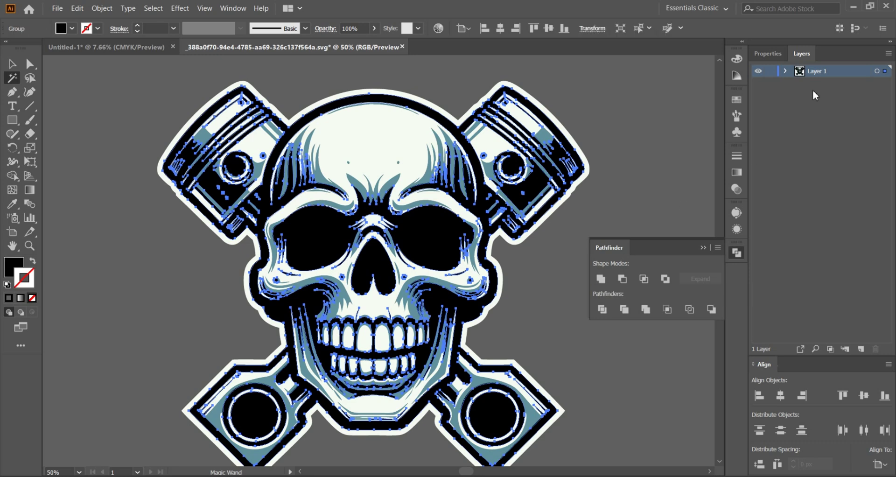
{"action": "left_click", "coordinate": [786, 71]}
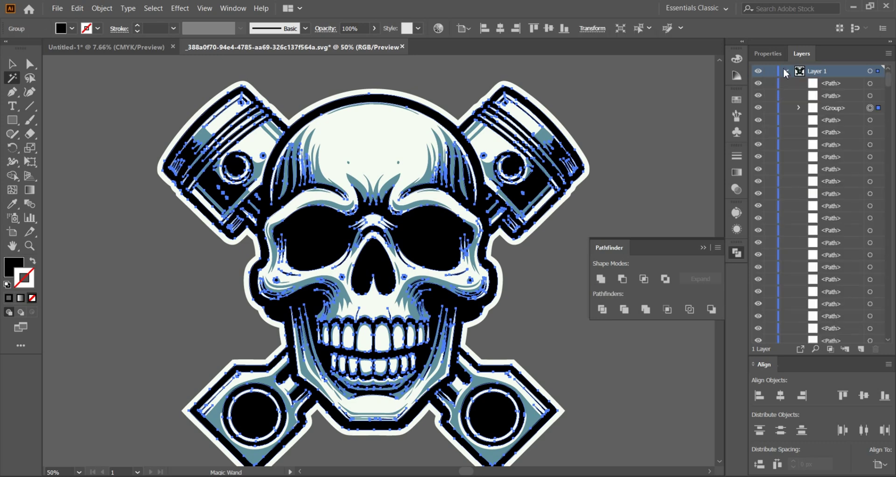
{"action": "key", "text": "ctrl+shift+a"}
Hide the black group and unite all white-filled skull shapes into one group
{"action": "left_click", "coordinate": [760, 109]}
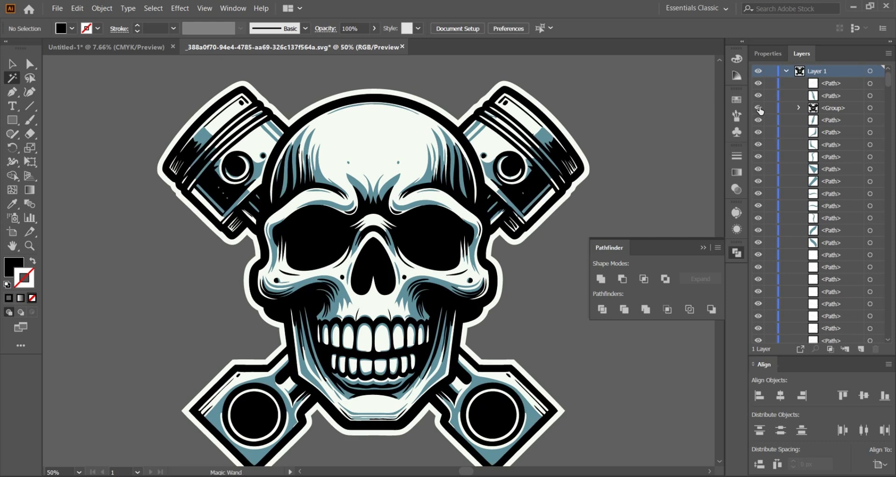
{"action": "left_click", "coordinate": [760, 109]}
{"action": "left_click", "coordinate": [411, 137]}
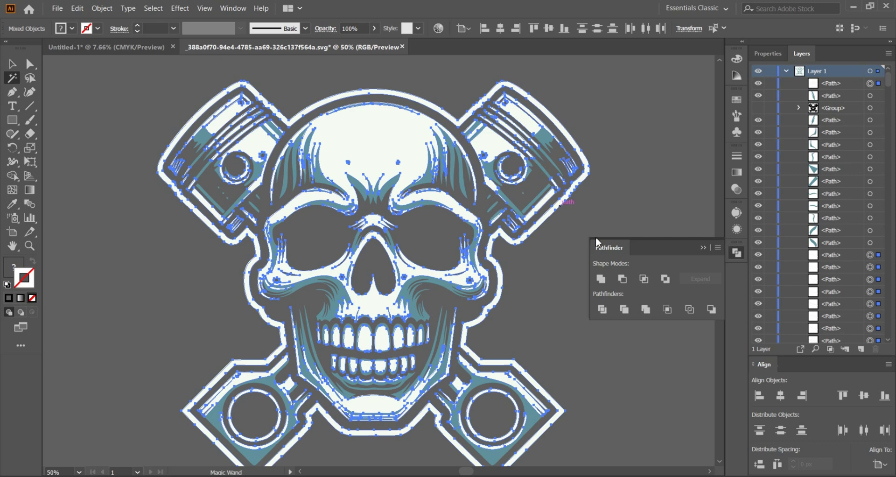
{"action": "left_click", "coordinate": [606, 280]}
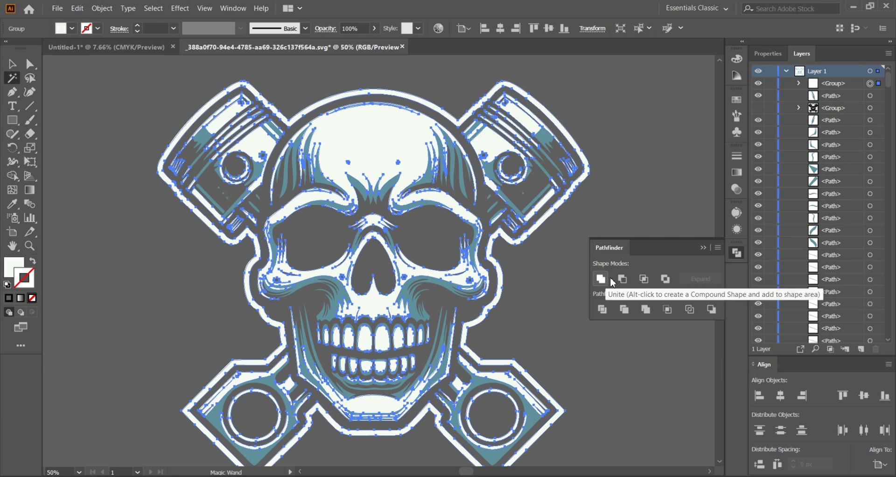
Unite the teal shapes into one group, then show the black and white groups again
{"action": "left_click", "coordinate": [758, 84]}
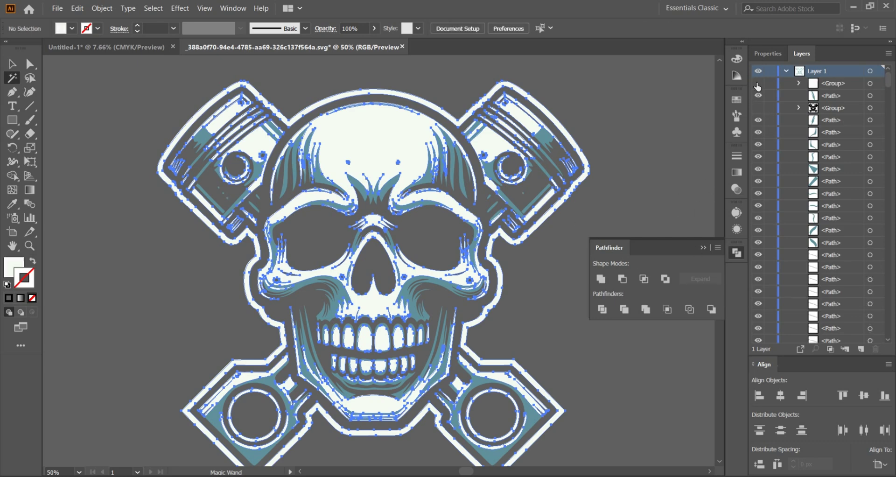
{"action": "scroll", "coordinate": [460, 159], "scroll_direction": "down", "scroll_amount": 2}
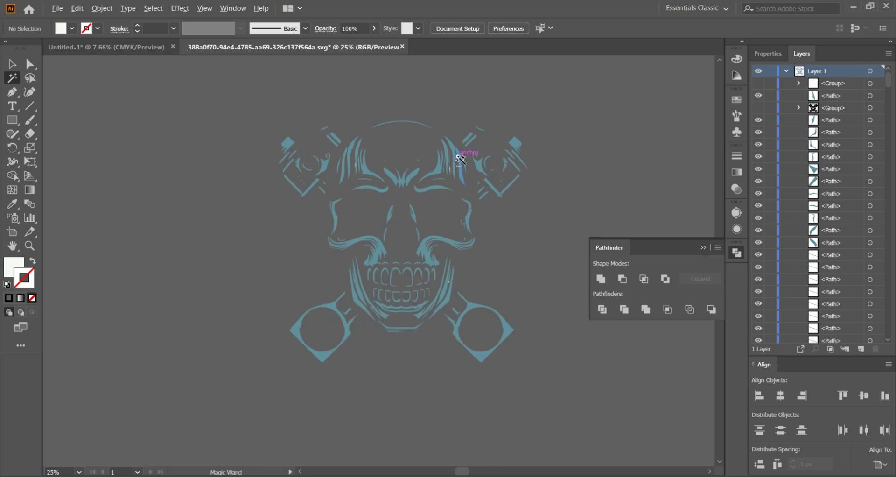
{"action": "left_click", "coordinate": [459, 158]}
{"action": "scroll", "coordinate": [459, 157], "scroll_direction": "up", "scroll_amount": 1}
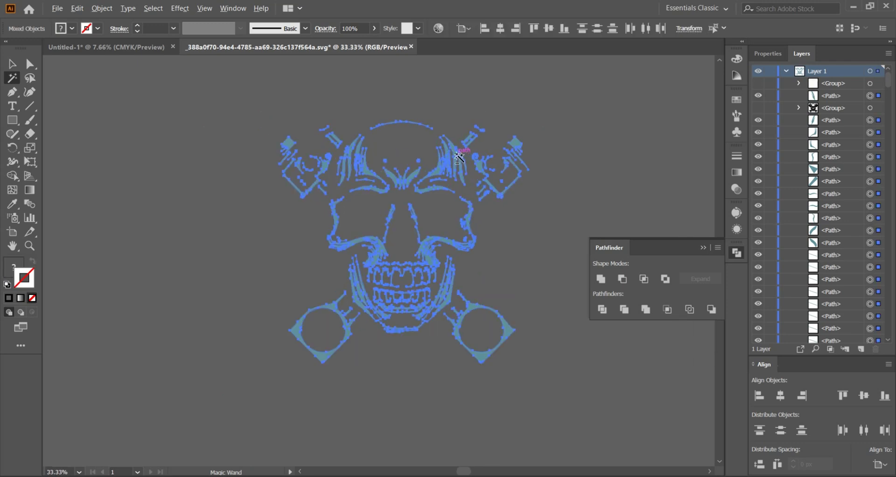
{"action": "scroll", "coordinate": [460, 158], "scroll_direction": "up", "scroll_amount": 1}
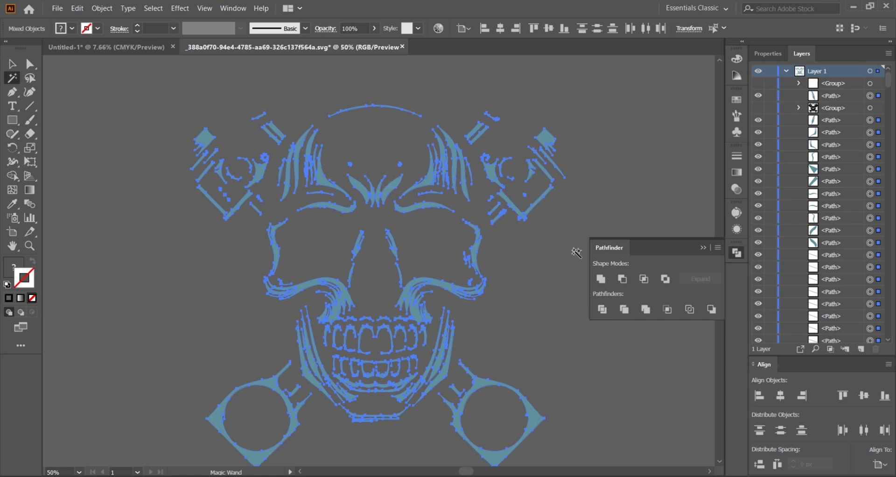
{"action": "left_click", "coordinate": [601, 279]}
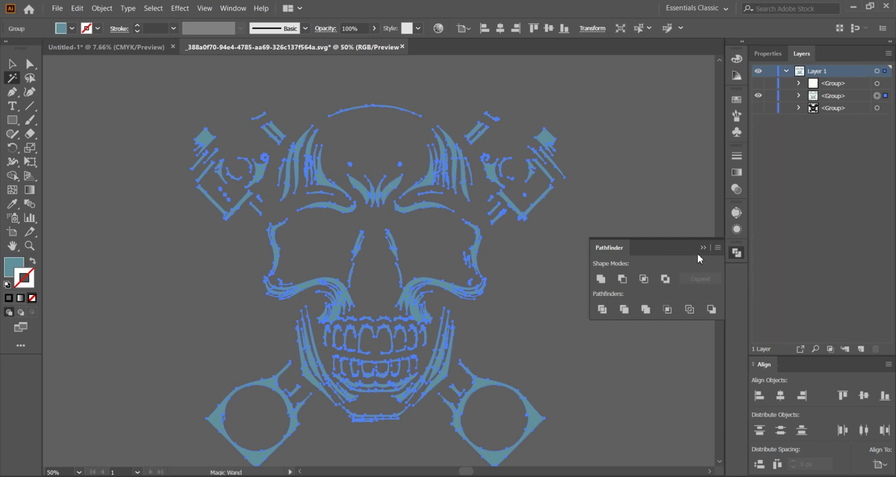
{"action": "left_click", "coordinate": [736, 253]}
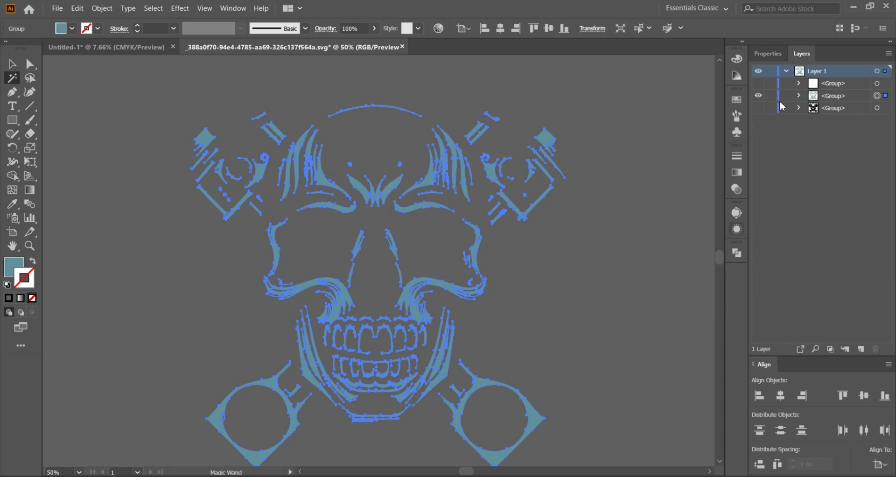
{"action": "left_click", "coordinate": [759, 107]}
{"action": "left_click", "coordinate": [759, 83]}
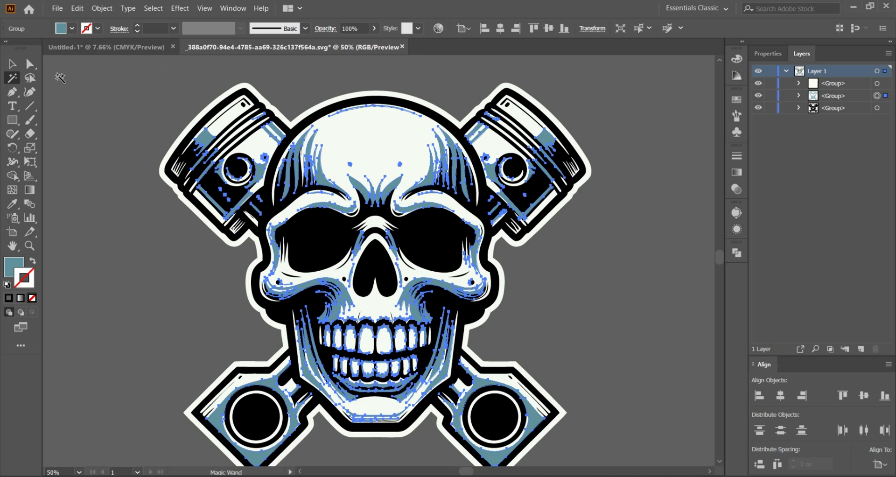
{"action": "left_click", "coordinate": [13, 63]}
Marquee-select the entire skull artwork and bring up the Edit commands
{"action": "left_click", "coordinate": [606, 231]}
{"action": "scroll", "coordinate": [606, 231], "scroll_direction": "down", "scroll_amount": 1}
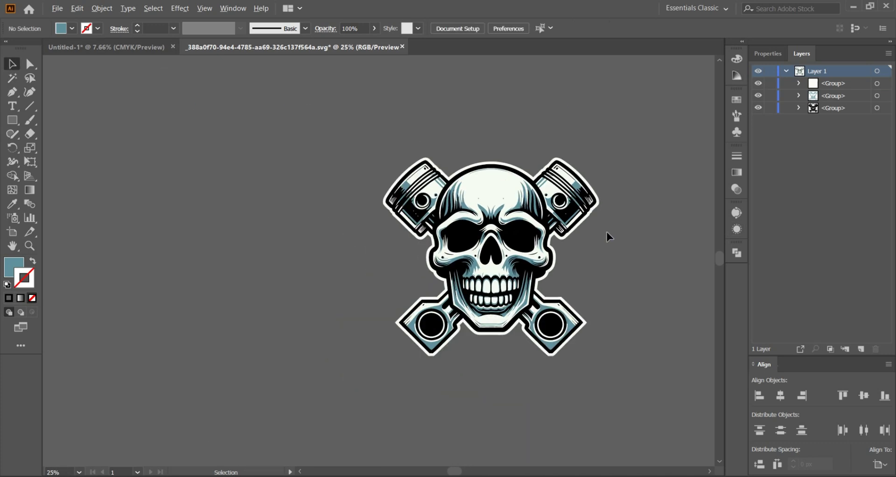
{"action": "scroll", "coordinate": [606, 232], "scroll_direction": "right", "scroll_amount": 2}
{"action": "scroll", "coordinate": [404, 230], "scroll_direction": "down", "scroll_amount": 1}
{"action": "scroll", "coordinate": [463, 337], "scroll_direction": "left", "scroll_amount": 2}
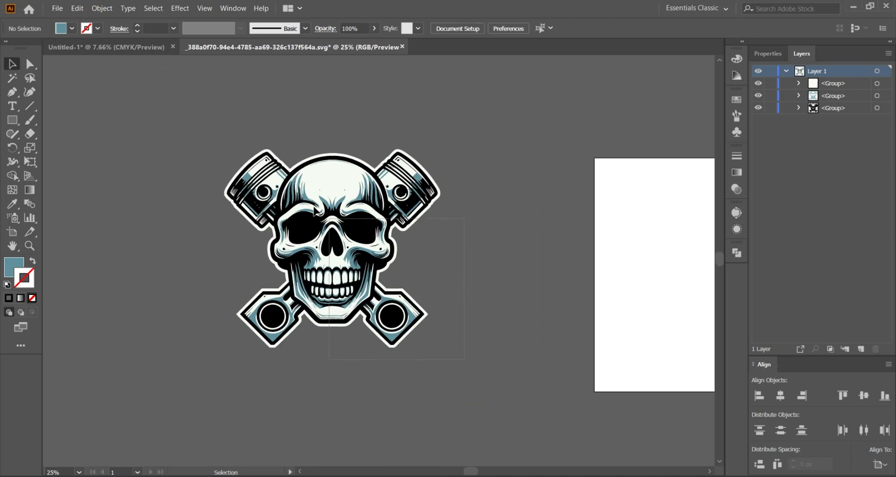
{"action": "left_click_drag", "start_coordinate": [228, 130], "coordinate": [325, 161]}
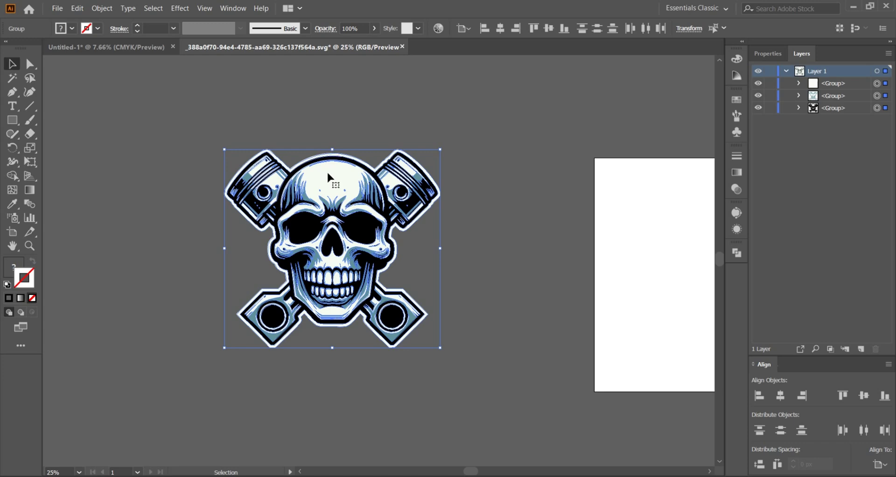
{"action": "right_click", "coordinate": [327, 170]}
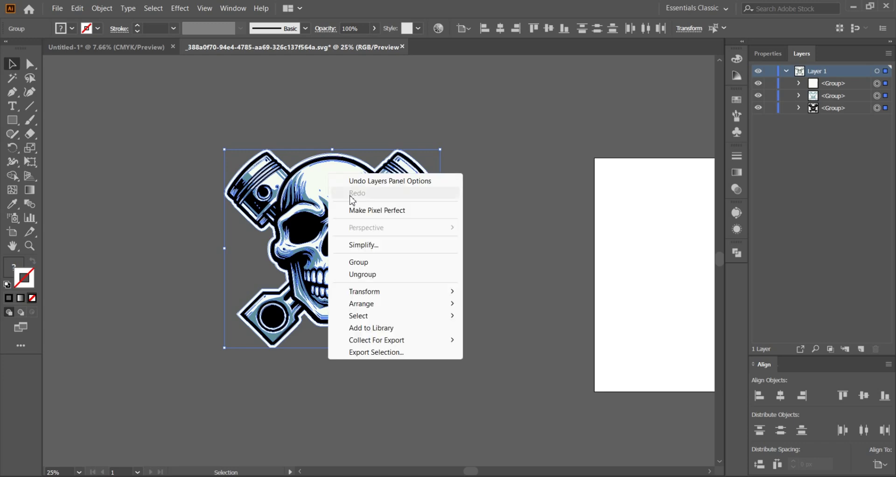
{"action": "left_click", "coordinate": [81, 9]}
Cut the skull and paste it onto the Untitled-1 artboard as one group
{"action": "left_click", "coordinate": [99, 52]}
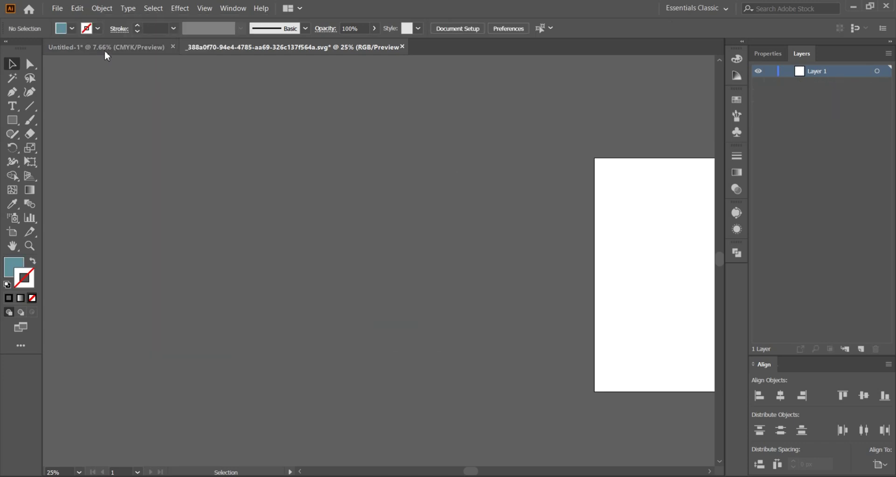
{"action": "left_click", "coordinate": [107, 50]}
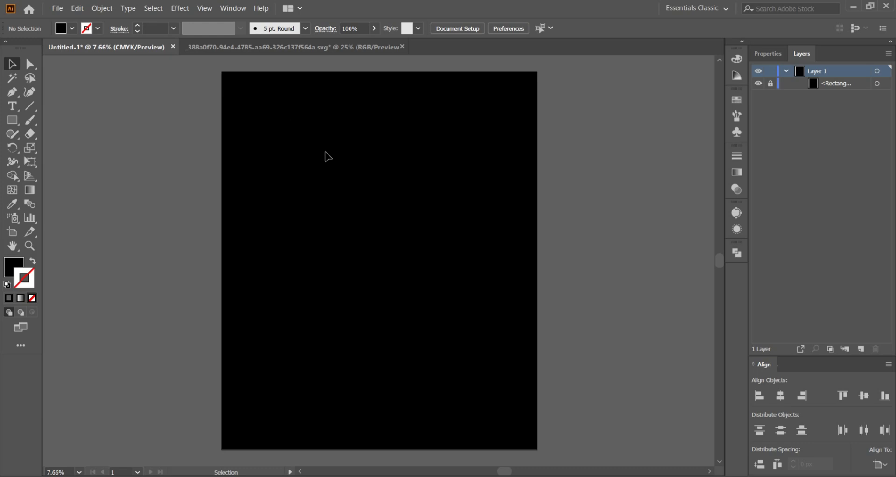
{"action": "key", "text": "ctrl+v"}
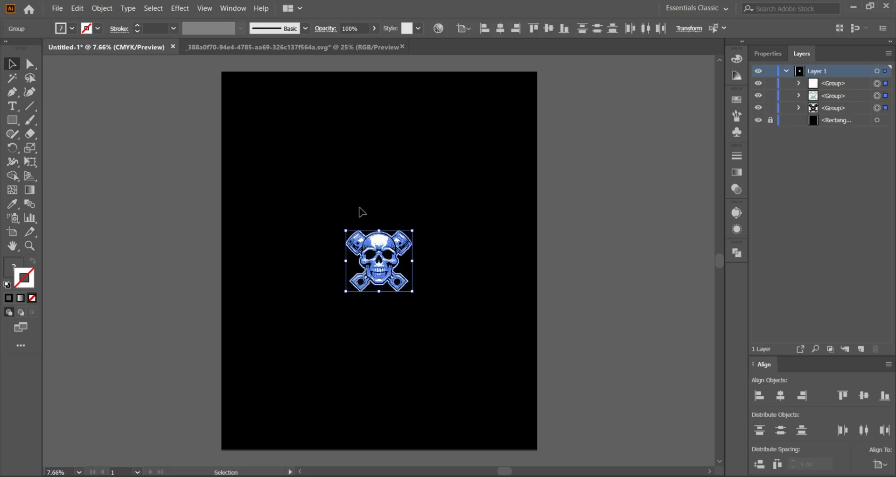
{"action": "right_click", "coordinate": [376, 238]}
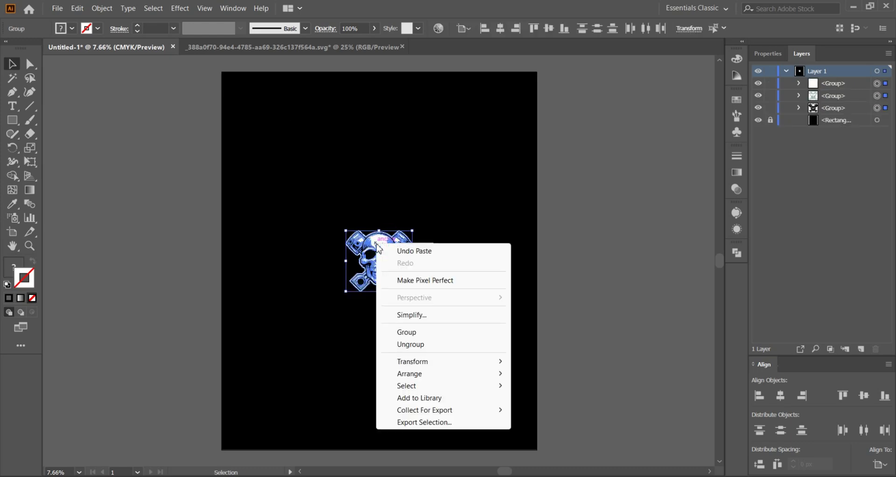
{"action": "left_click", "coordinate": [413, 333]}
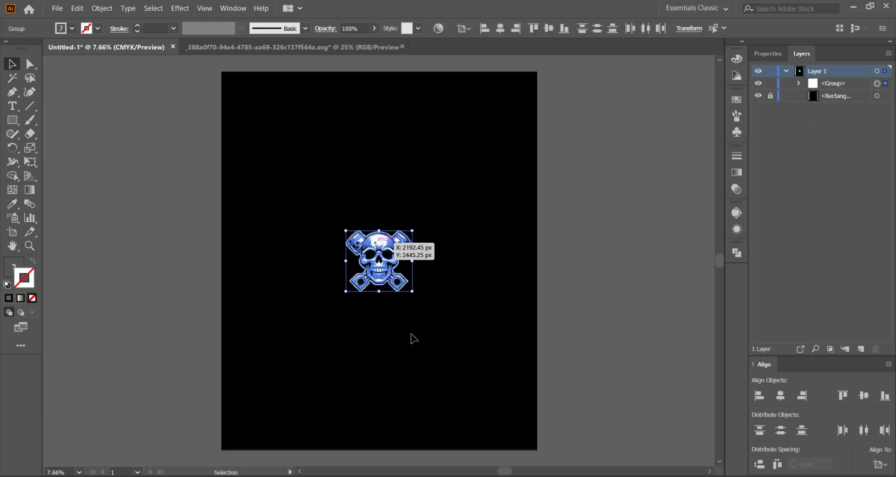
Centre the skull vertically, scale it up, and close the SVG document
{"action": "left_click", "coordinate": [549, 29]}
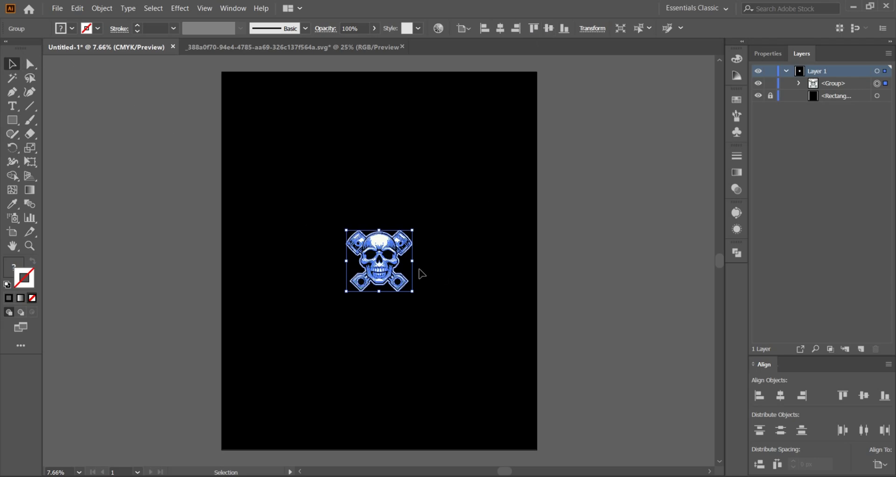
{"action": "left_click_drag", "start_coordinate": [412, 260], "coordinate": [513, 260]}
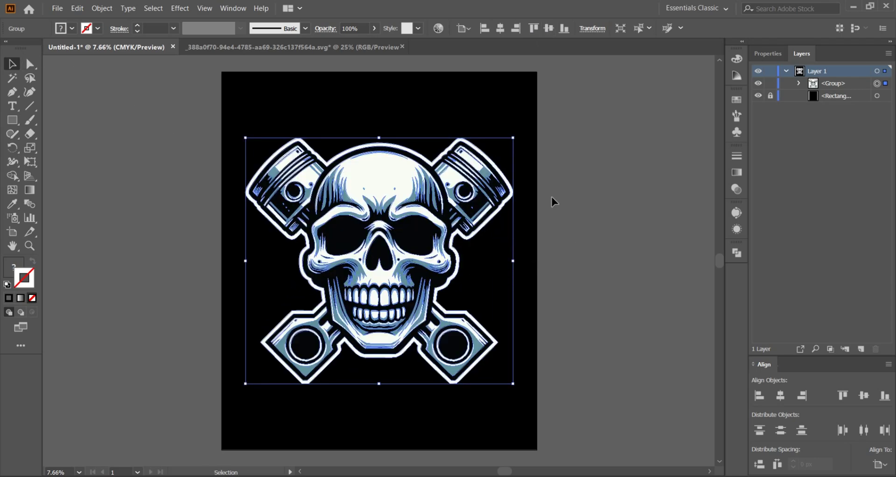
{"action": "left_click", "coordinate": [552, 197]}
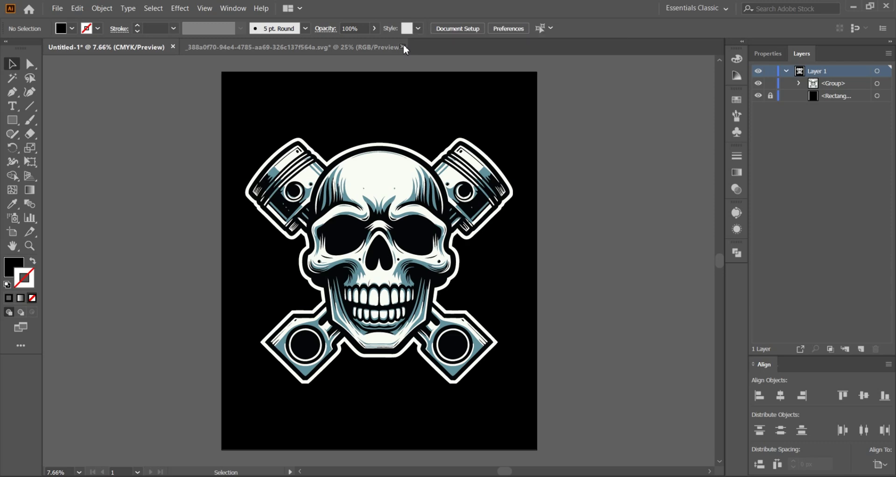
{"action": "left_click", "coordinate": [404, 47]}
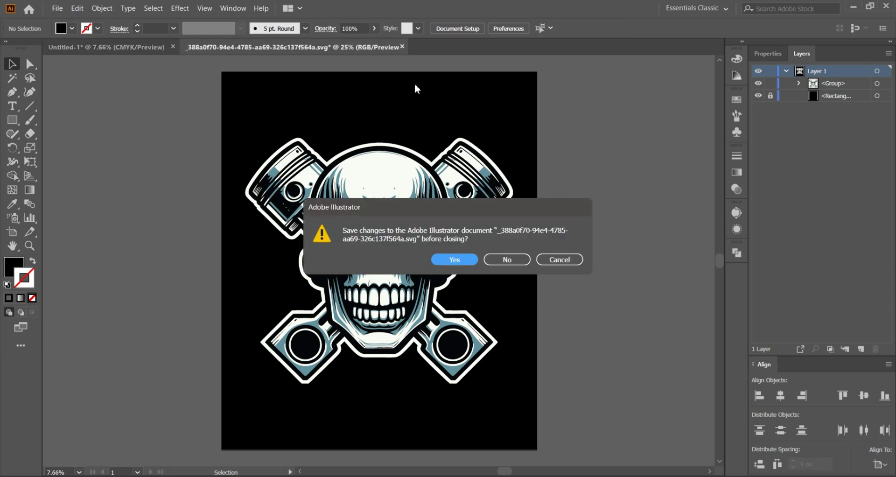
Close the SVG without saving and nudge the skull down, checking it against the background
{"action": "left_click", "coordinate": [506, 259]}
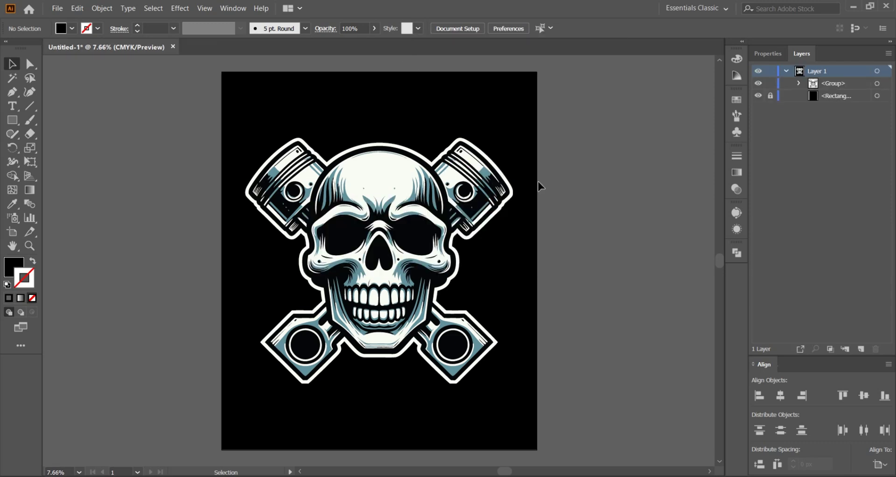
{"action": "left_click_drag", "start_coordinate": [401, 187], "coordinate": [408, 218]}
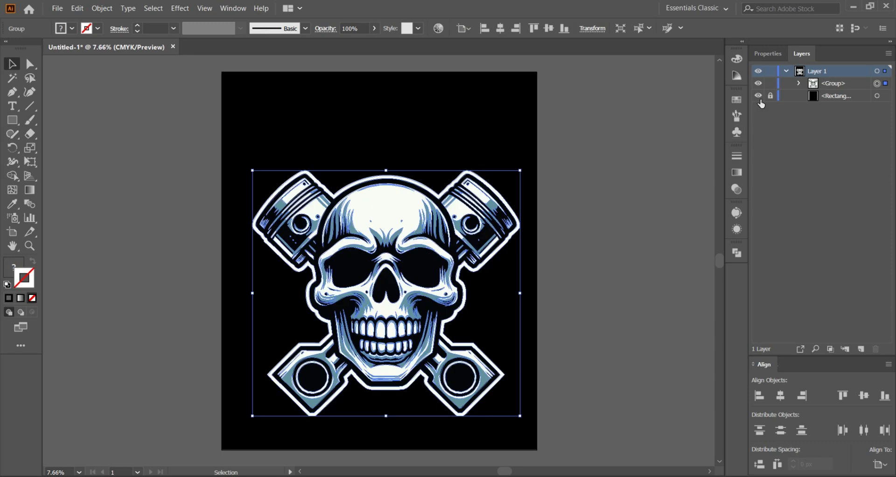
{"action": "left_click", "coordinate": [759, 96]}
{"action": "left_click", "coordinate": [758, 97]}
{"action": "left_click", "coordinate": [759, 97]}
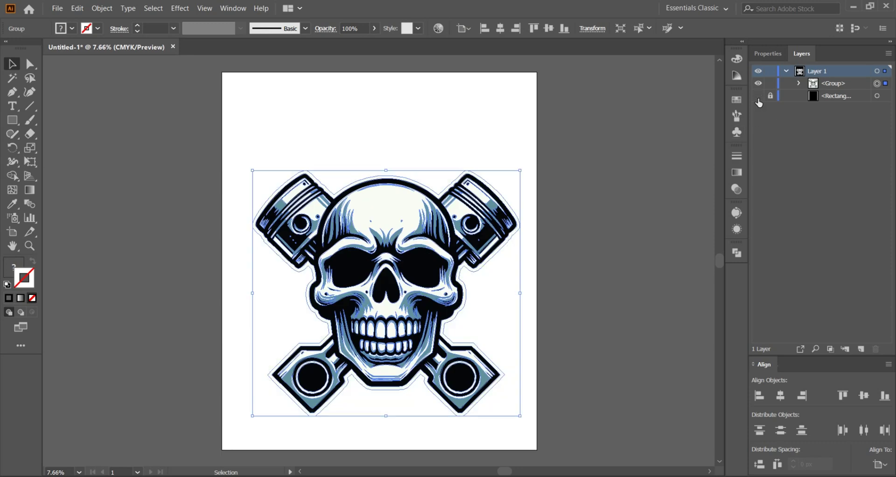
{"action": "left_click", "coordinate": [759, 97]}
{"action": "left_click", "coordinate": [640, 186]}
Reposition the skull further until it sits lower on the black artboard
{"action": "left_click_drag", "start_coordinate": [503, 213], "coordinate": [435, 241]}
{"action": "left_click", "coordinate": [759, 97]}
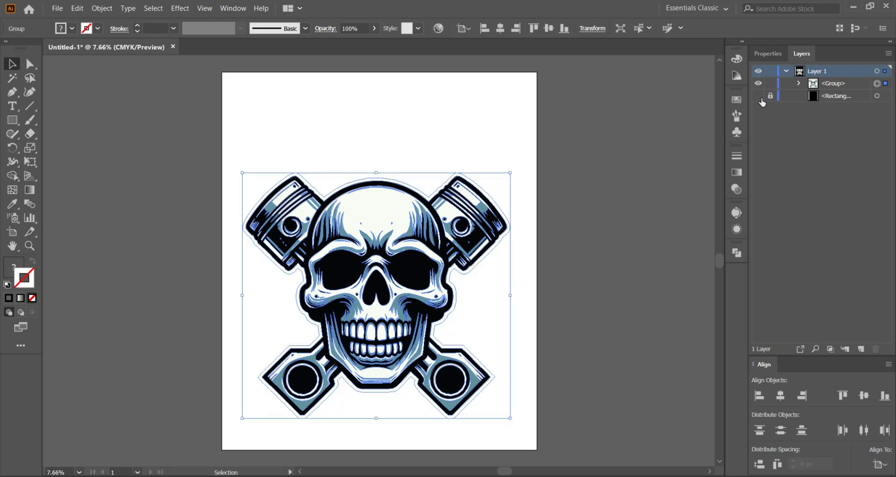
{"action": "left_click", "coordinate": [758, 96]}
{"action": "left_click", "coordinate": [298, 142]}
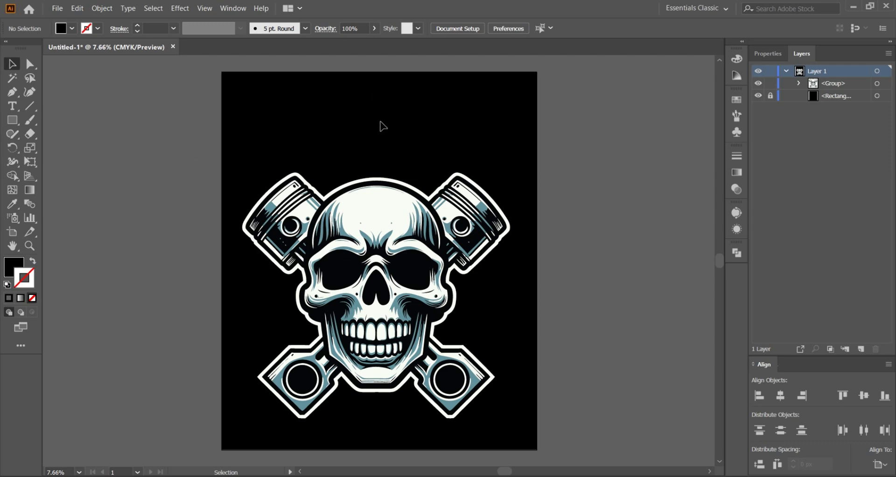
{"action": "left_click_drag", "start_coordinate": [385, 240], "coordinate": [395, 205]}
{"action": "left_click", "coordinate": [260, 182]}
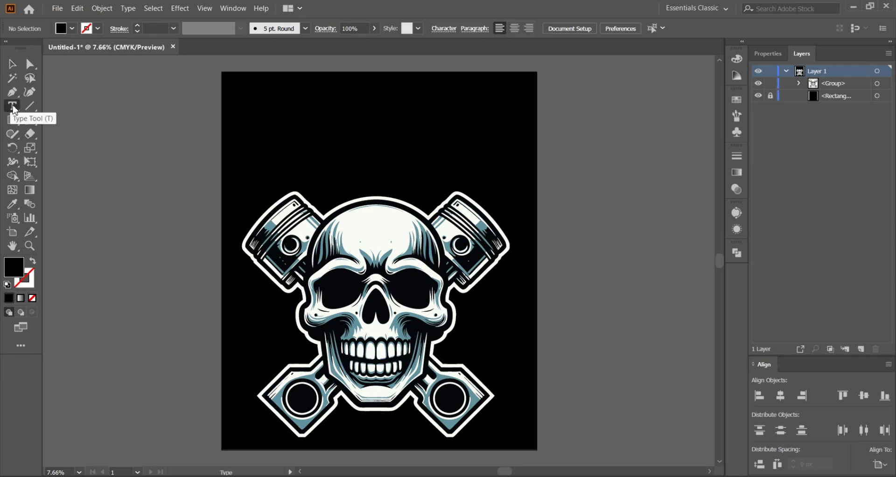
Add a placeholder point text and give it the skull's white with the Eyedropper
{"action": "left_click", "coordinate": [184, 118]}
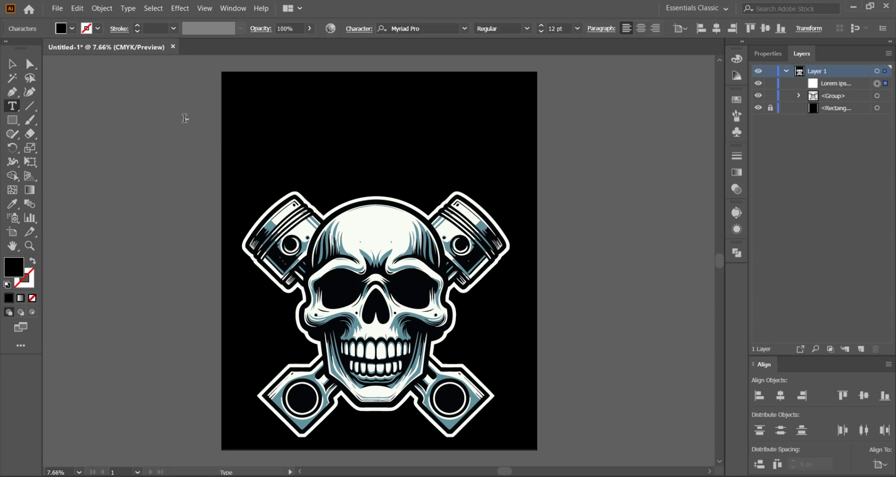
{"action": "left_click", "coordinate": [12, 64]}
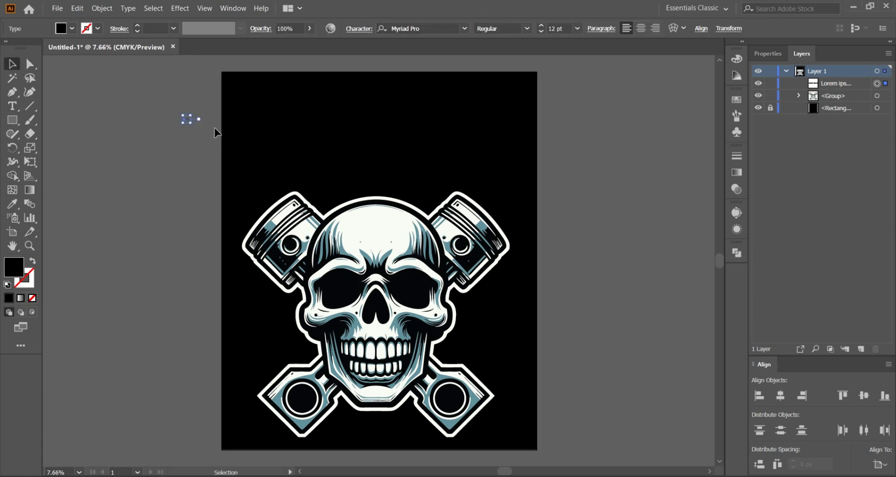
{"action": "left_click_drag", "start_coordinate": [191, 123], "coordinate": [276, 137]}
{"action": "left_click", "coordinate": [86, 29]}
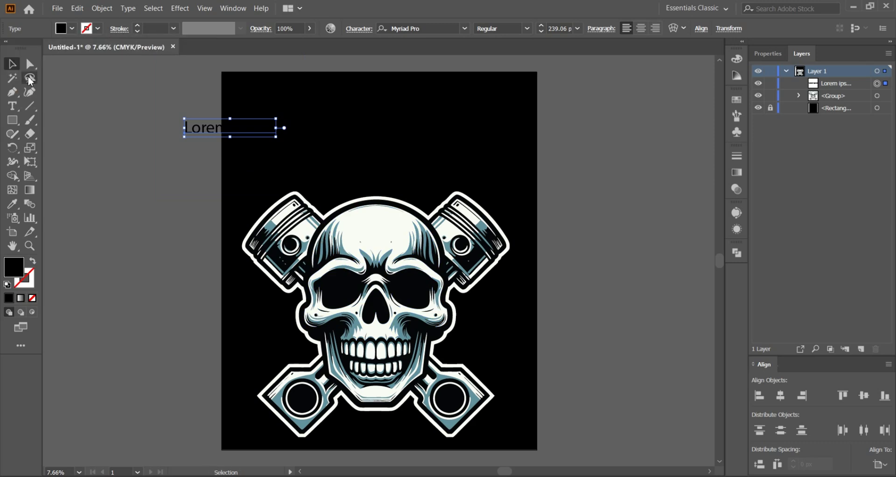
{"action": "left_click", "coordinate": [13, 78]}
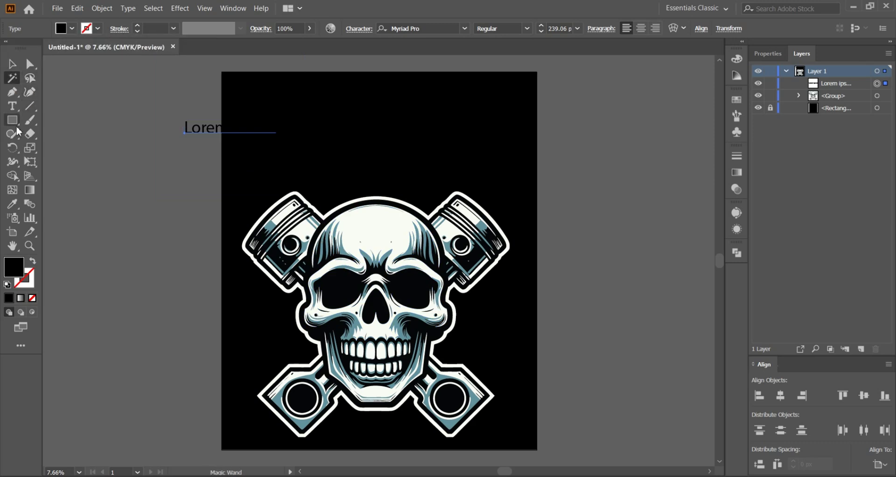
{"action": "left_click", "coordinate": [13, 203]}
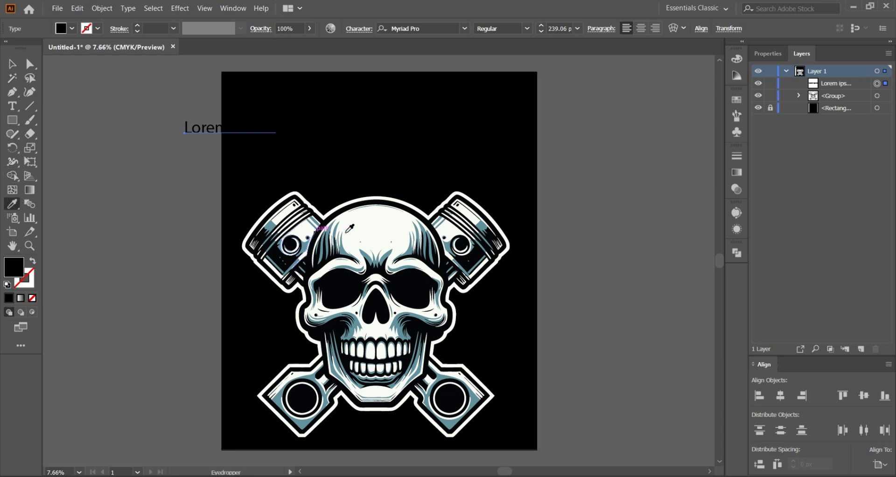
{"action": "left_click", "coordinate": [370, 225]}
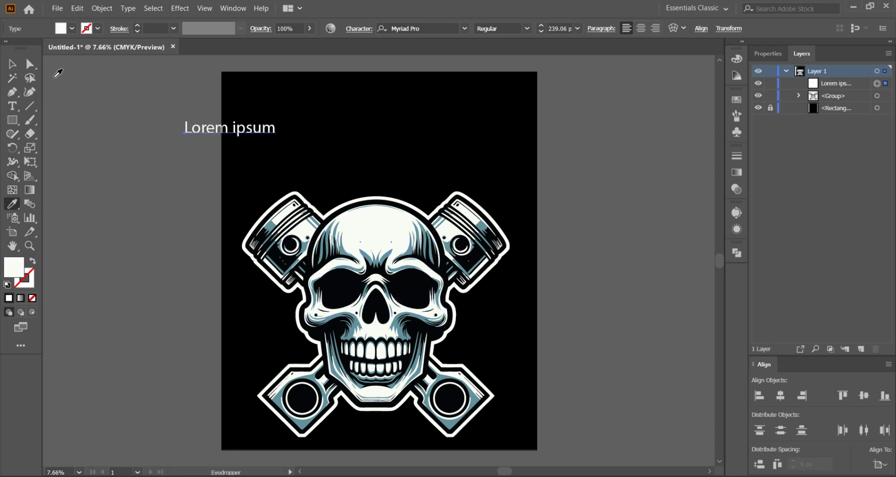
{"action": "left_click", "coordinate": [12, 63]}
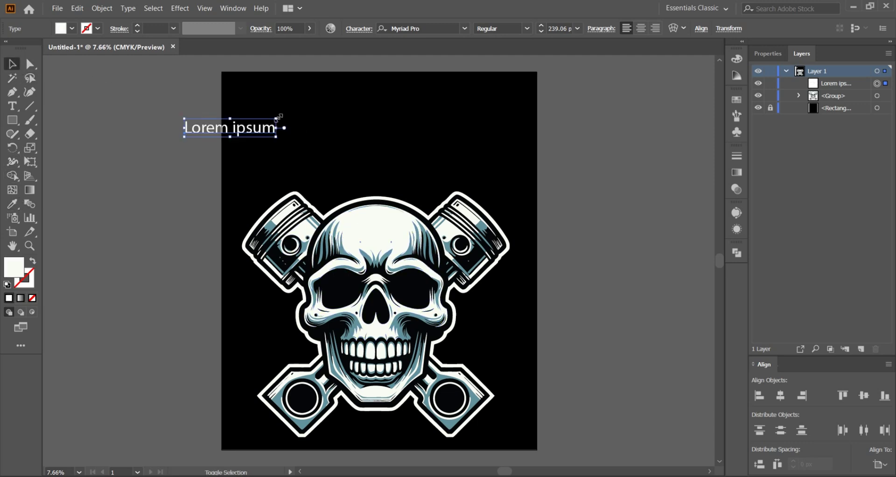
Enlarge the text, move it above the skull, and change it to MECHANIC
{"action": "left_click_drag", "start_coordinate": [277, 119], "coordinate": [445, 70]}
{"action": "left_click_drag", "start_coordinate": [396, 109], "coordinate": [448, 139]}
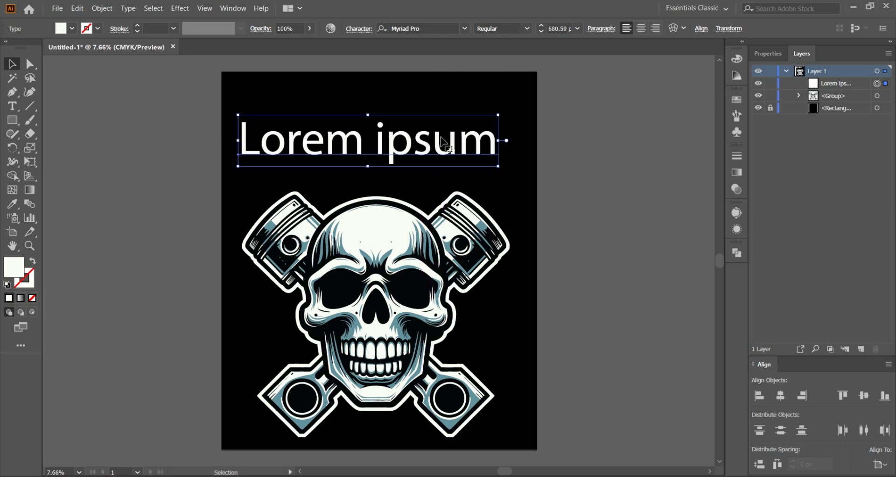
{"action": "key", "text": "t"}
{"action": "left_click", "coordinate": [413, 141]}
{"action": "key", "text": "ctrl+a"}
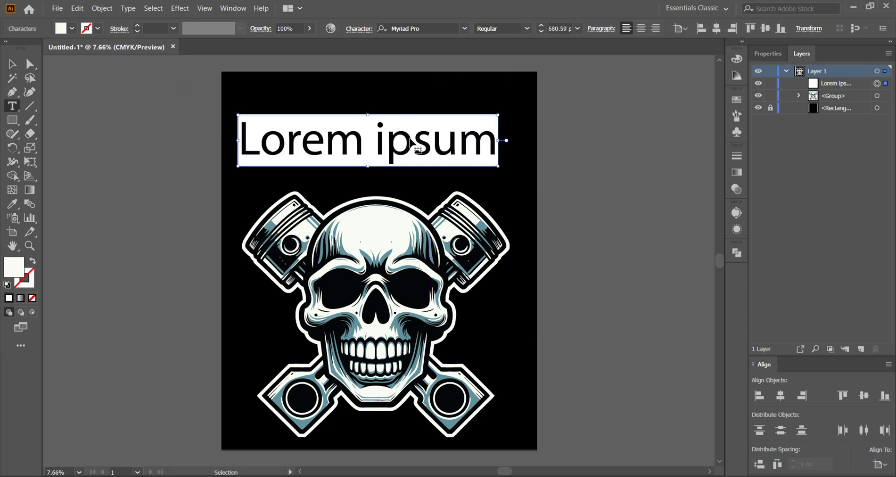
{"action": "type", "text": "MECHA"}
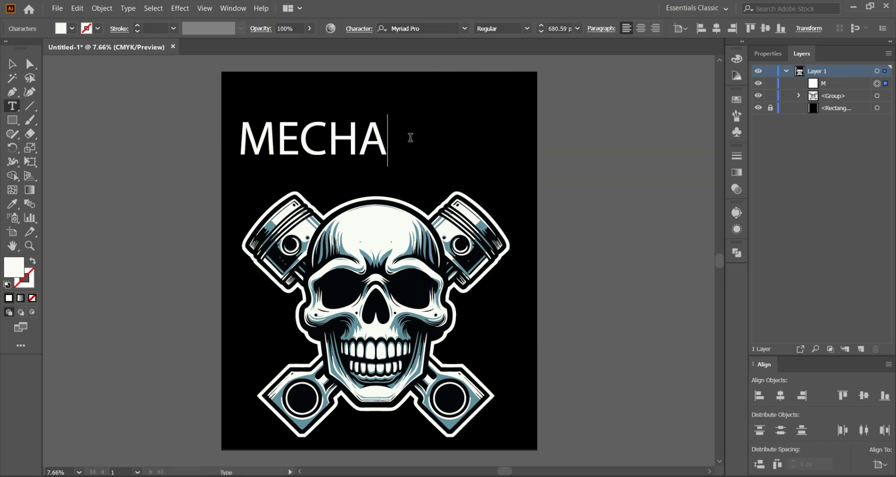
{"action": "type", "text": "NIC"}
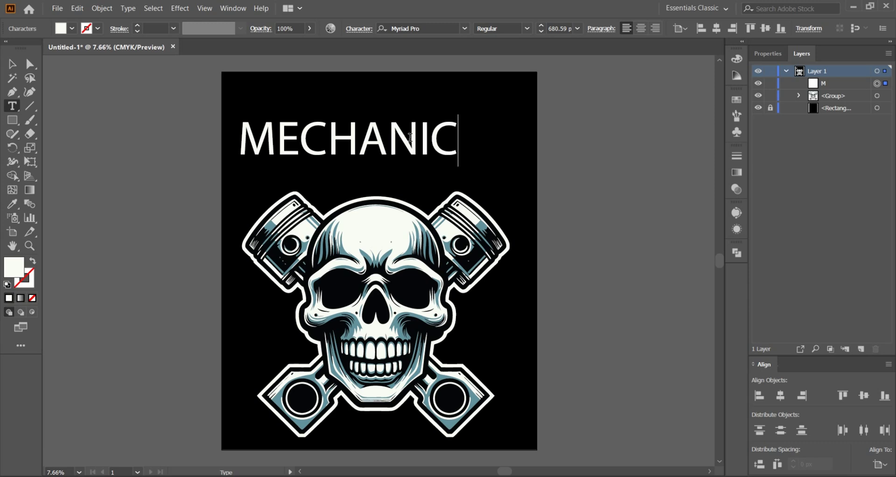
{"action": "left_click", "coordinate": [12, 64]}
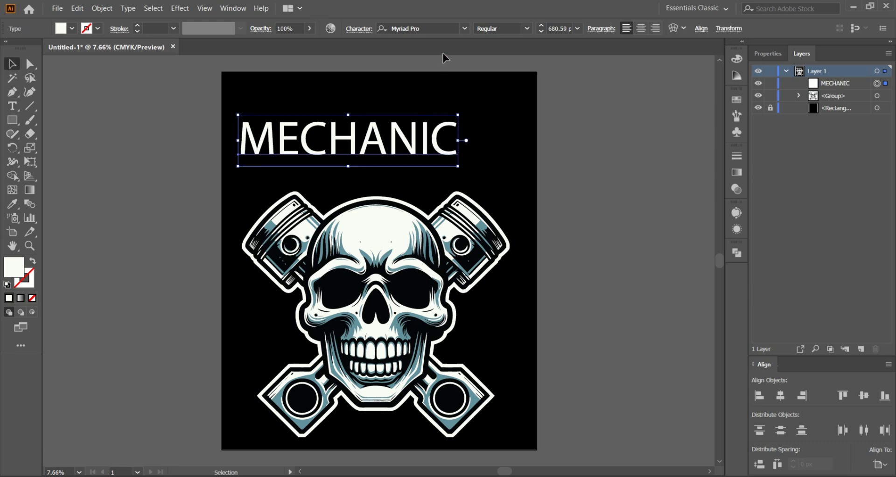
Apply the Impact font to MECHANIC, centre it, create outlines and widen it
{"action": "left_click", "coordinate": [438, 28]}
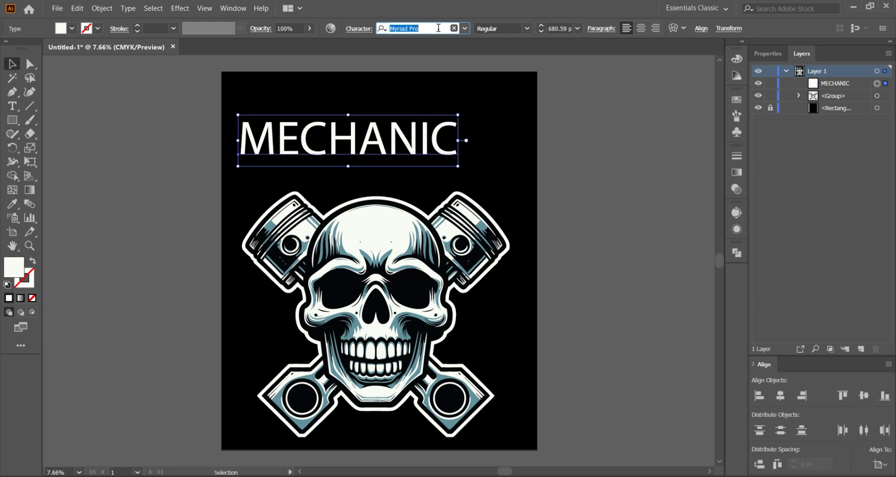
{"action": "type", "text": "IMPAC"}
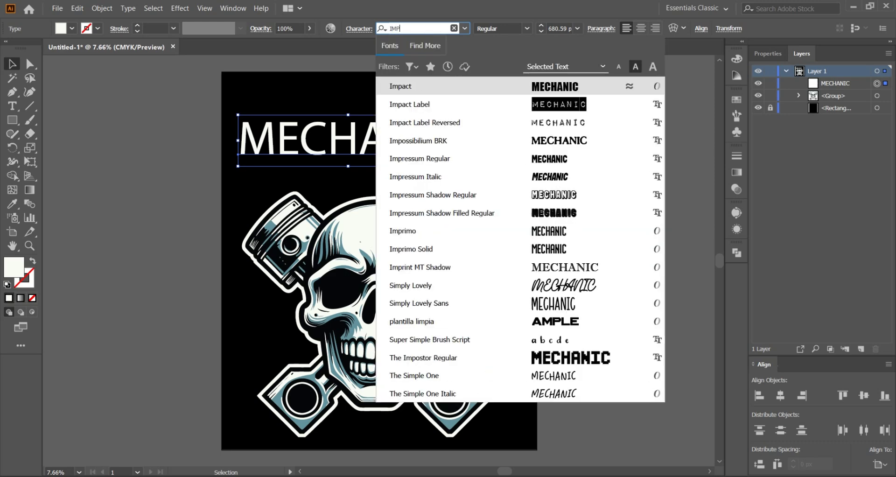
{"action": "left_click", "coordinate": [471, 84]}
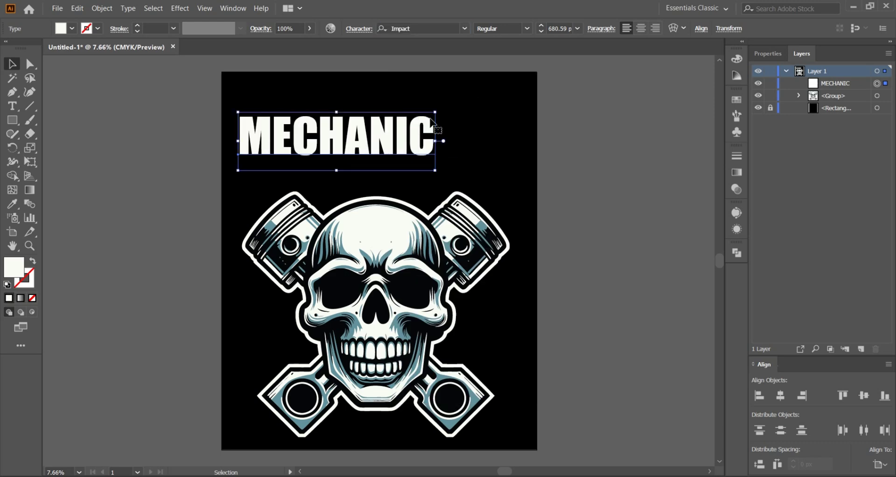
{"action": "left_click_drag", "start_coordinate": [426, 138], "coordinate": [465, 141]}
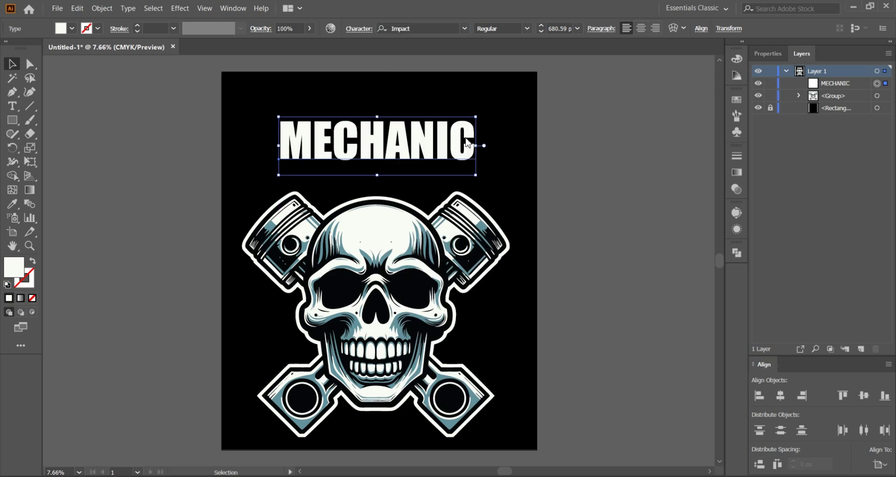
{"action": "right_click", "coordinate": [466, 139]}
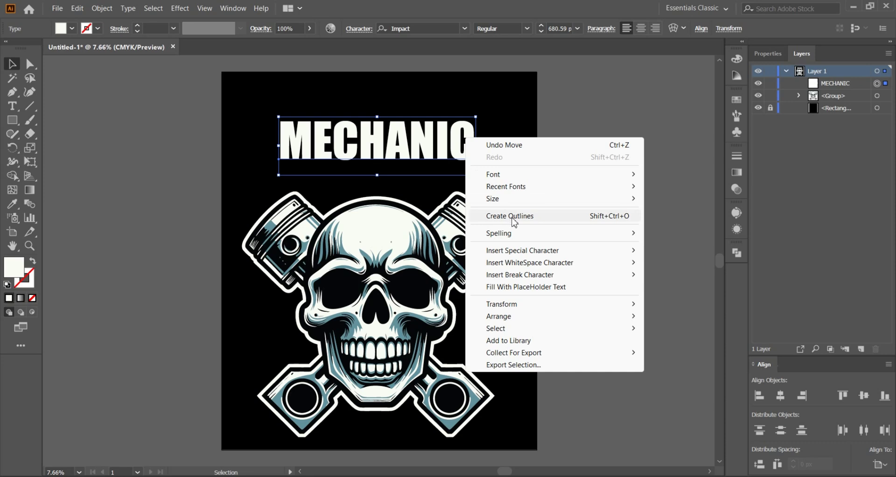
{"action": "left_click", "coordinate": [569, 219]}
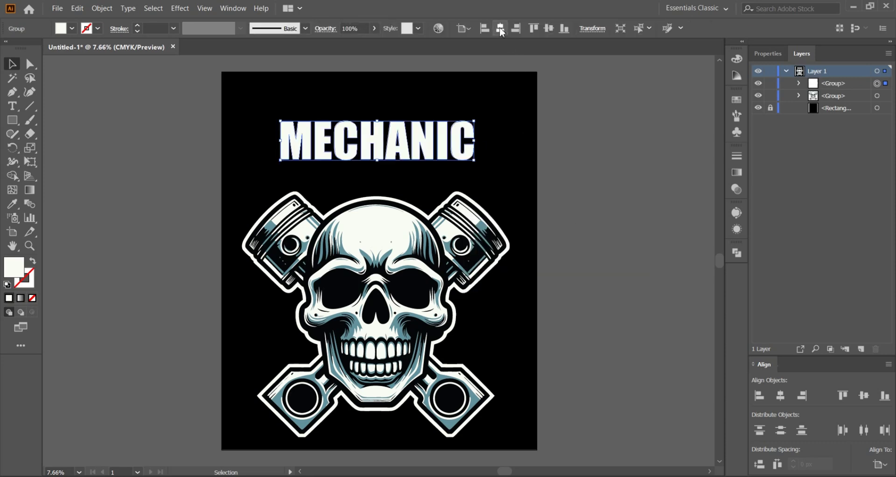
{"action": "left_click_drag", "start_coordinate": [475, 140], "coordinate": [527, 137]}
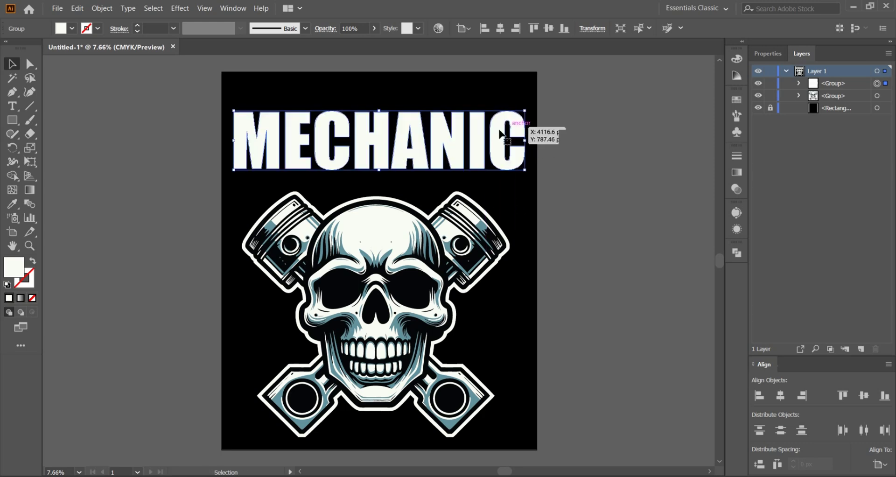
Apply Make with Warp to MECHANIC using Arc Lower style at -30% bend
{"action": "left_click", "coordinate": [103, 8]}
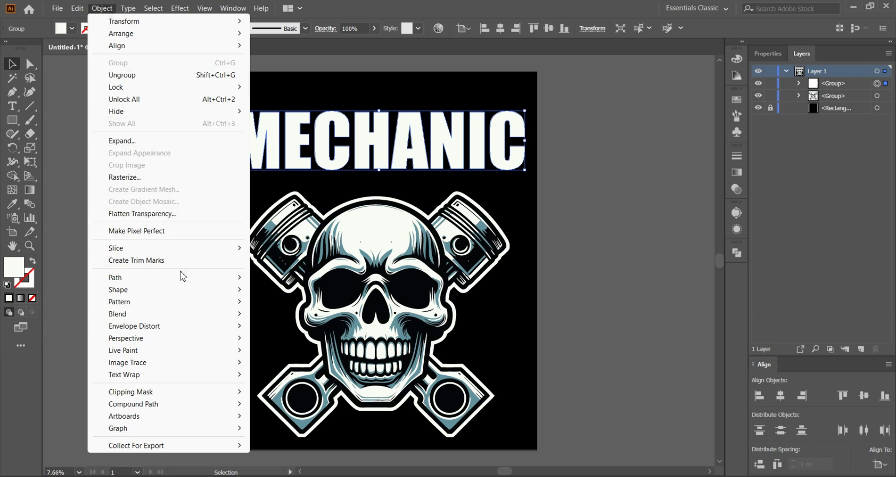
{"action": "mouse_move", "coordinate": [186, 326]}
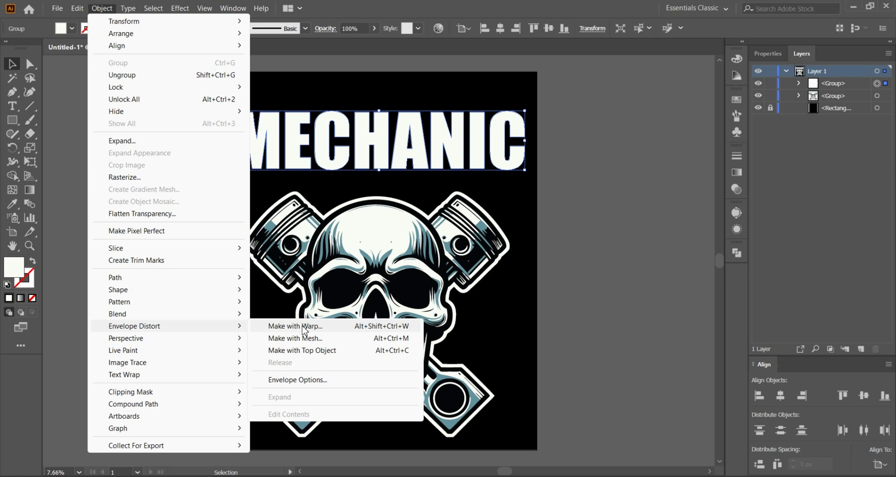
{"action": "left_click", "coordinate": [330, 327]}
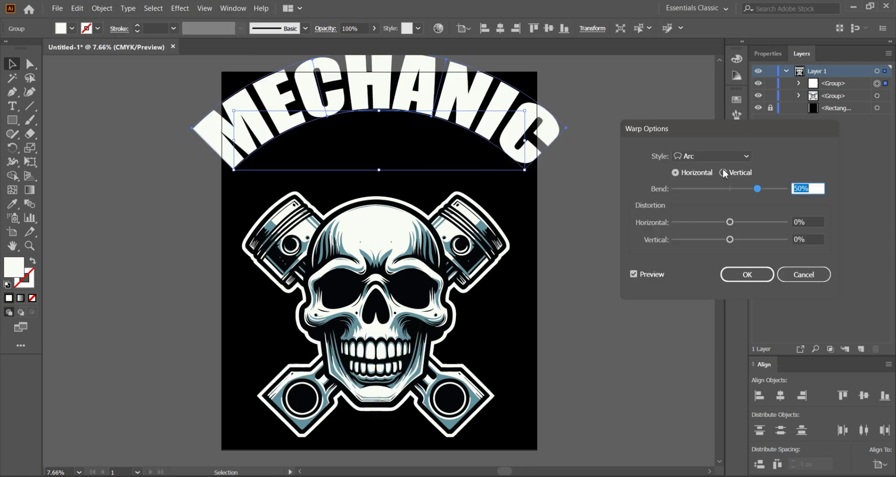
{"action": "left_click", "coordinate": [736, 157]}
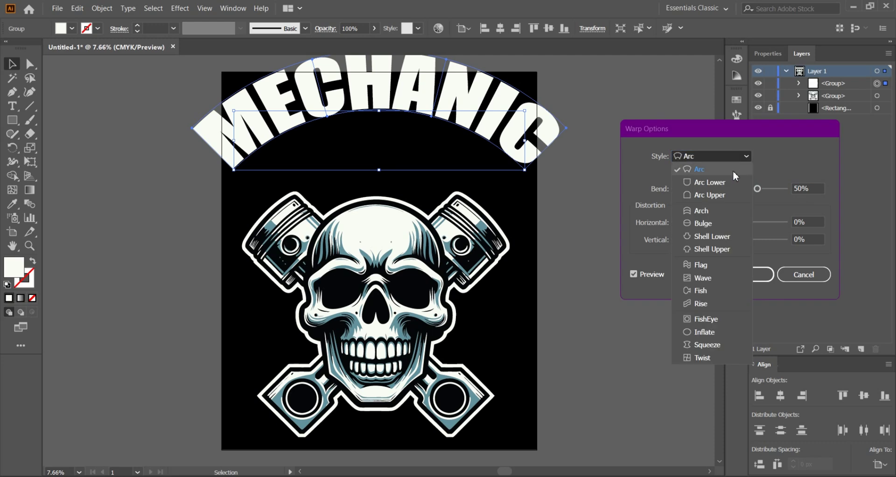
{"action": "left_click", "coordinate": [736, 182]}
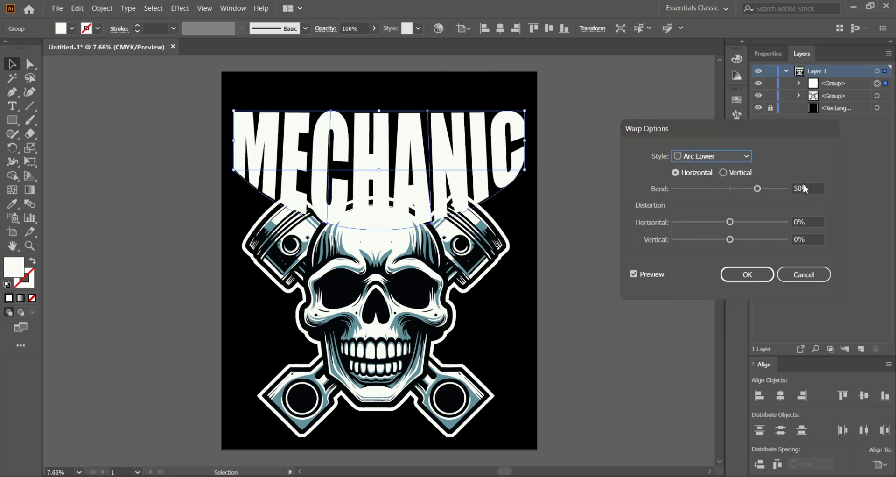
{"action": "left_click_drag", "start_coordinate": [759, 193], "coordinate": [722, 193]}
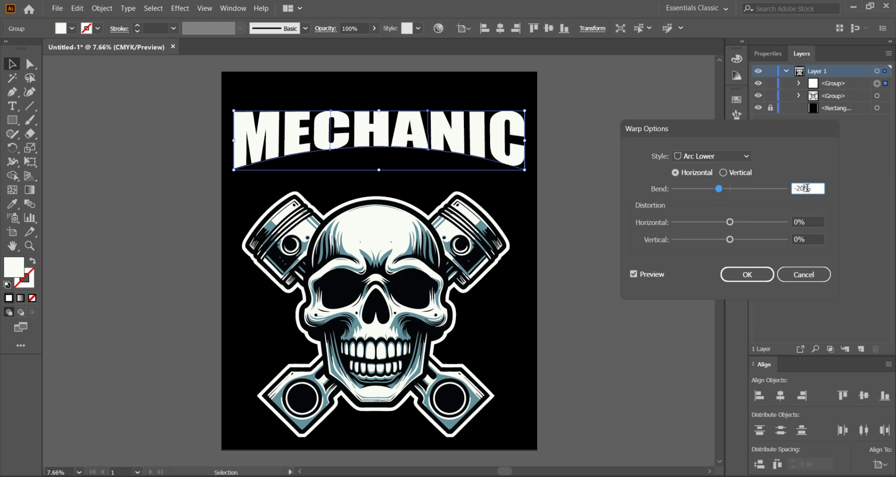
{"action": "key", "text": "shift+Up"}
{"action": "key", "text": "shift+Down"}
{"action": "key", "text": "shift+Down"}
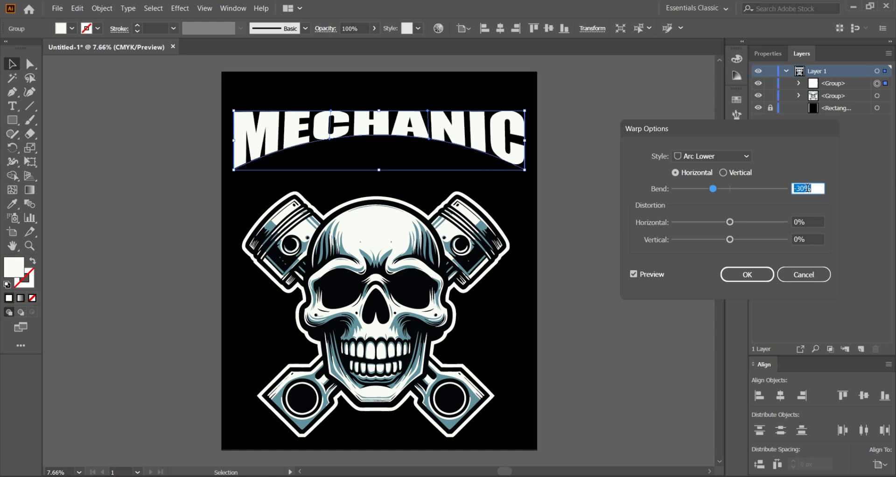
{"action": "left_click", "coordinate": [750, 274]}
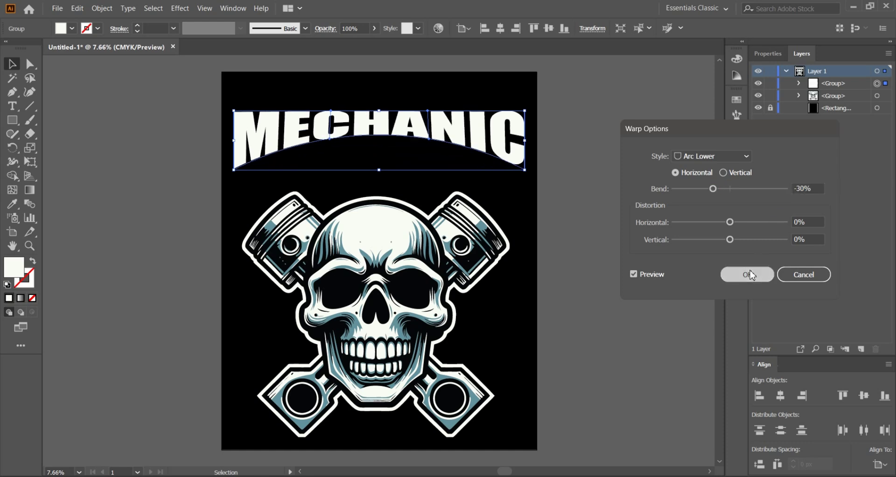
Stretch the warped MECHANIC taller and move it up above the skull
{"action": "left_click_drag", "start_coordinate": [381, 170], "coordinate": [382, 256]}
{"action": "left_click_drag", "start_coordinate": [393, 191], "coordinate": [406, 126]}
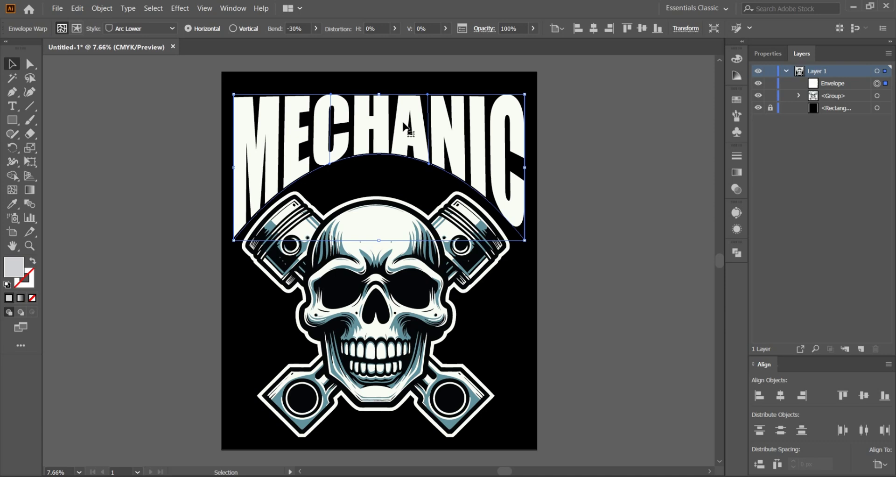
{"action": "key", "text": "a"}
{"action": "key", "text": "v"}
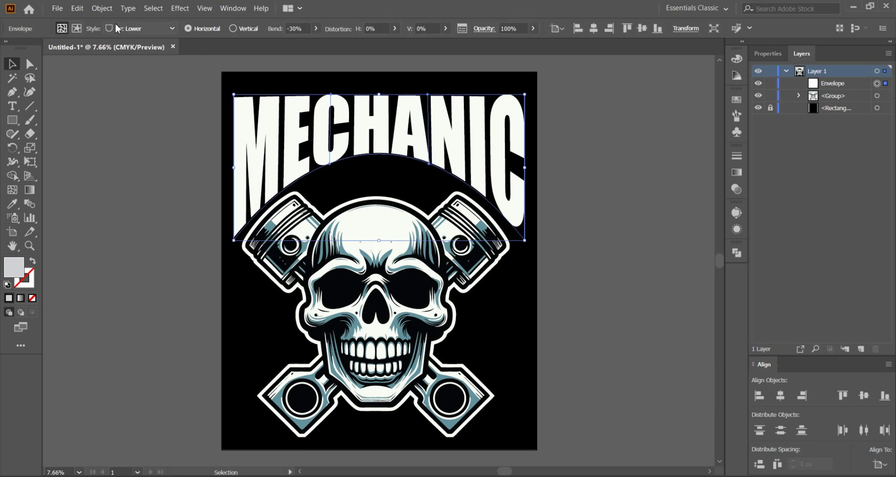
Expand the warp envelope into a plain group of lettering shapes
{"action": "left_click", "coordinate": [103, 8]}
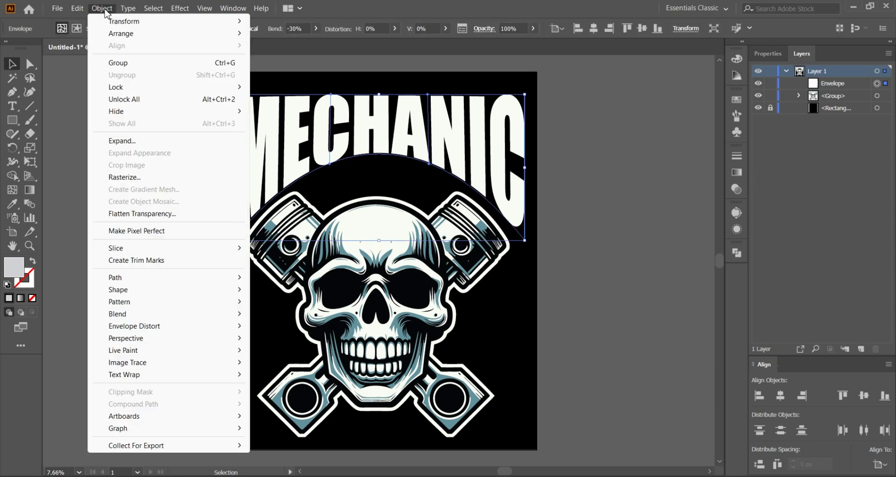
{"action": "left_click", "coordinate": [132, 142]}
{"action": "left_click", "coordinate": [413, 313]}
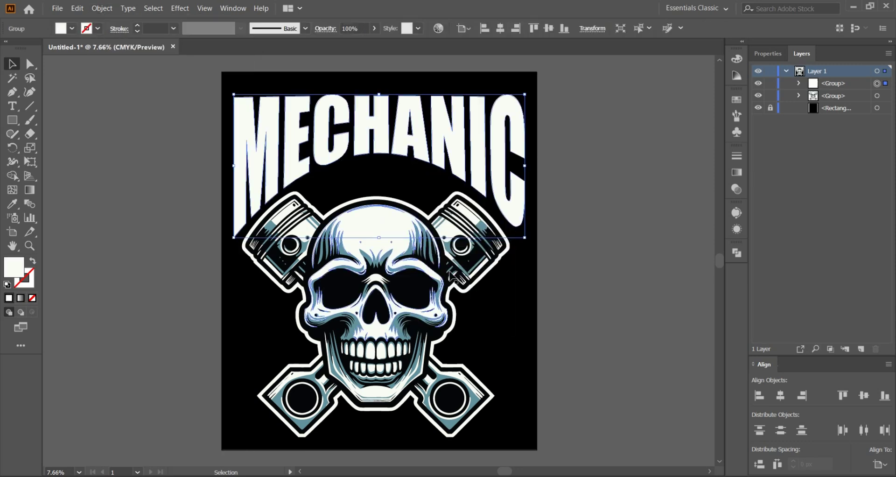
{"action": "scroll", "coordinate": [494, 93], "scroll_direction": "up", "scroll_amount": 4}
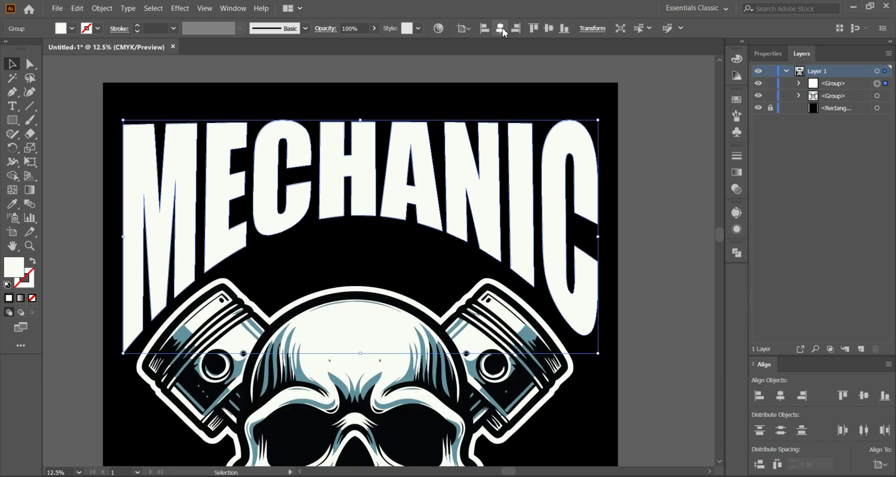
{"action": "scroll", "coordinate": [485, 60], "scroll_direction": "down", "scroll_amount": 1}
{"action": "scroll", "coordinate": [470, 206], "scroll_direction": "up", "scroll_amount": 1}
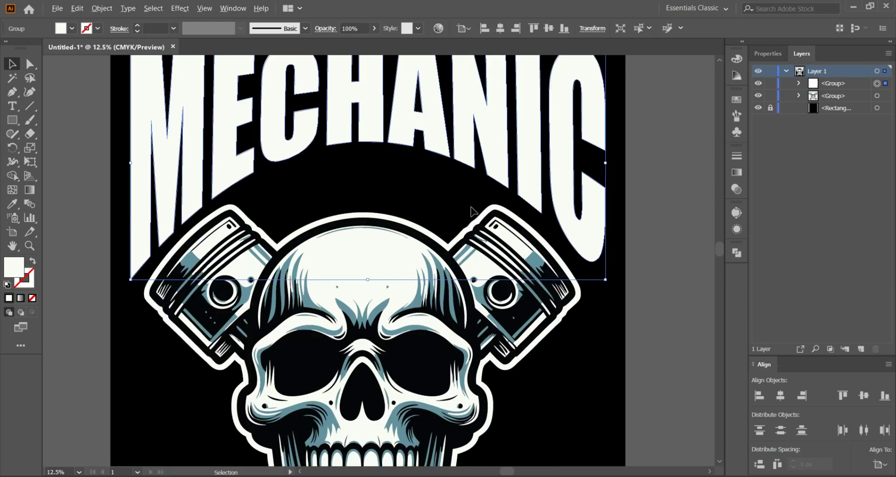
Duplicate MECHANIC and place the copy slightly below the original
{"action": "left_click", "coordinate": [626, 262]}
{"action": "left_click", "coordinate": [496, 243]}
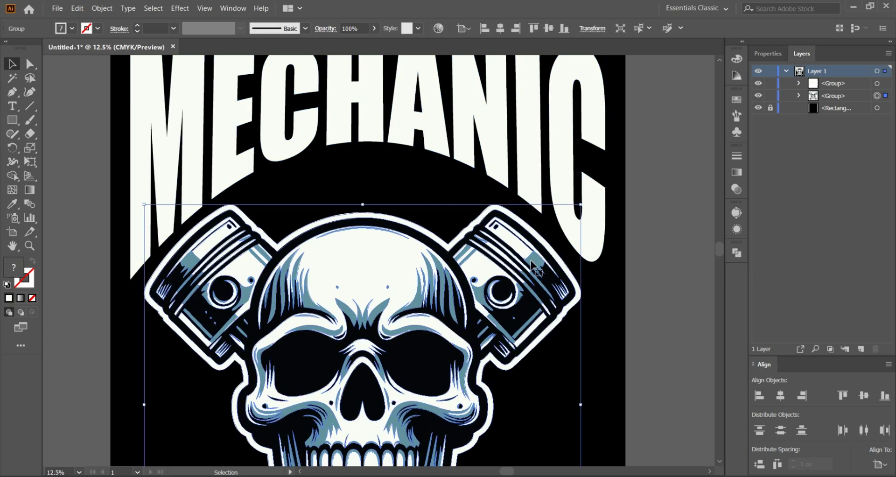
{"action": "left_click", "coordinate": [614, 257]}
{"action": "scroll", "coordinate": [620, 208], "scroll_direction": "down", "scroll_amount": 1}
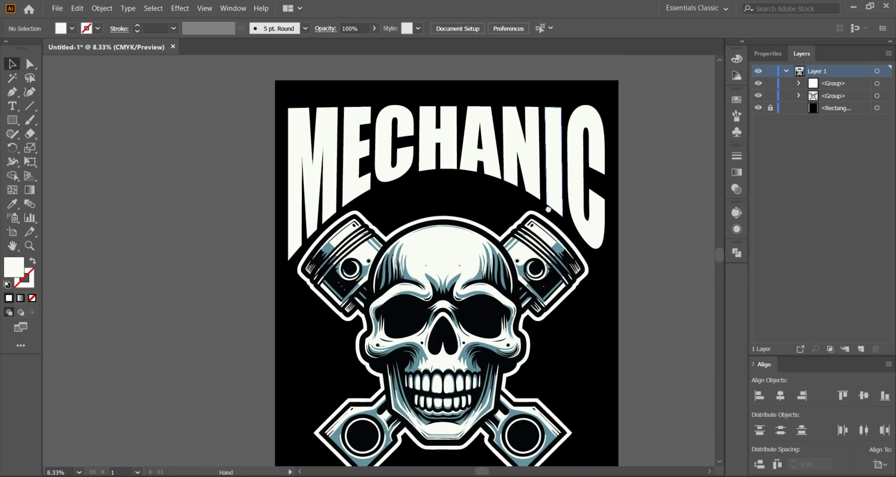
{"action": "left_click", "coordinate": [522, 167]}
{"action": "scroll", "coordinate": [523, 169], "scroll_direction": "up", "scroll_amount": 1}
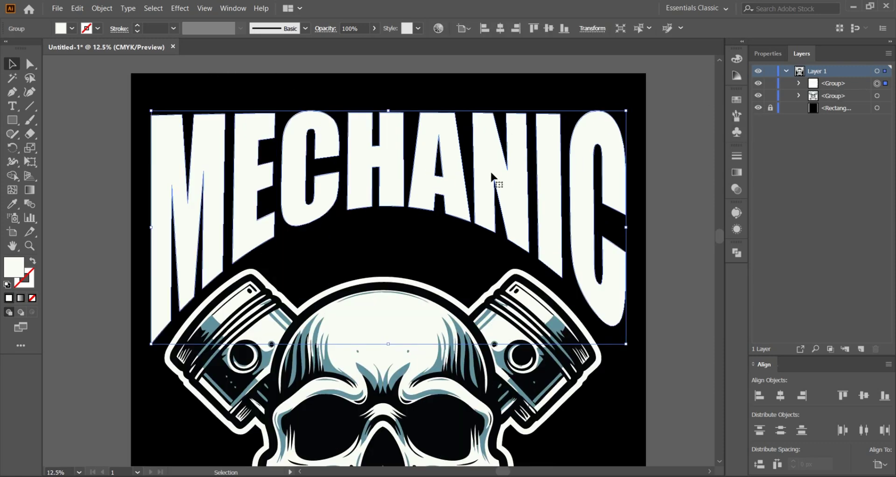
{"action": "mouse_move", "coordinate": [458, 174]}
{"action": "left_mouse_down"}
{"action": "mouse_move", "coordinate": [466, 178]}
{"action": "mouse_move", "coordinate": [460, 184]}
{"action": "left_mouse_up"}
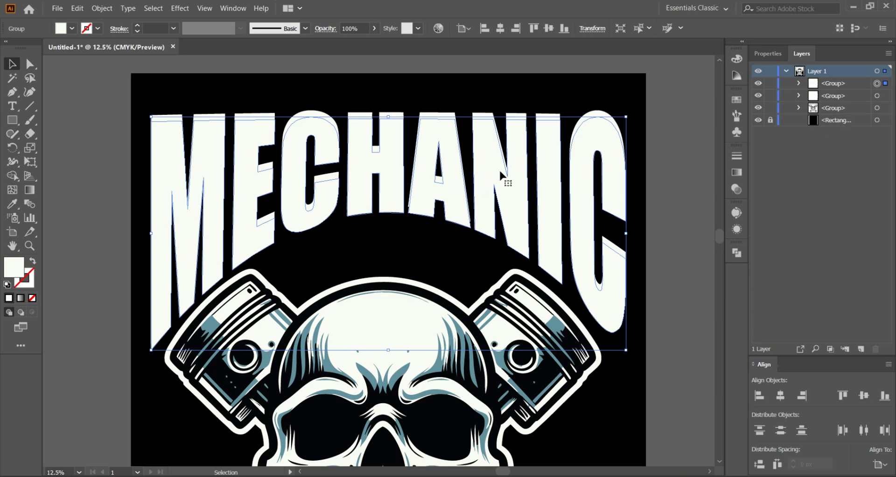
{"action": "left_click_drag", "start_coordinate": [500, 169], "coordinate": [490, 224]}
Colour the copy with the skull's blue-grey and stack the white lettering above it
{"action": "left_click", "coordinate": [13, 205]}
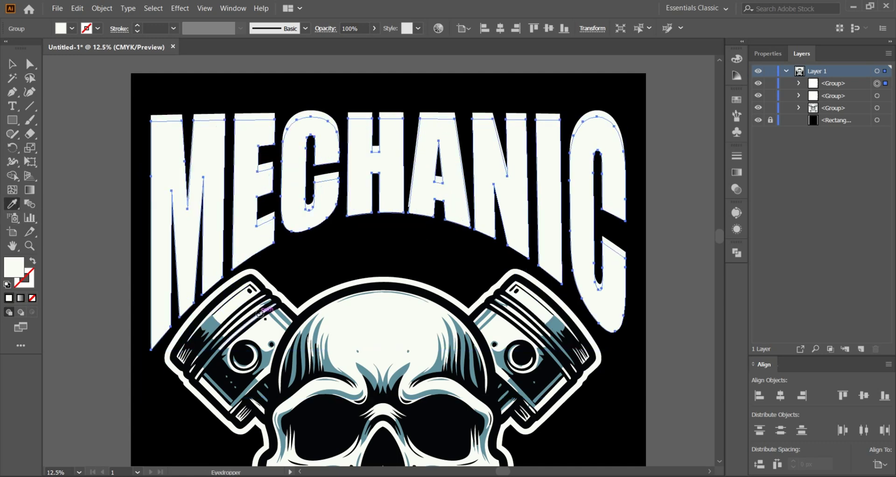
{"action": "left_click", "coordinate": [305, 332]}
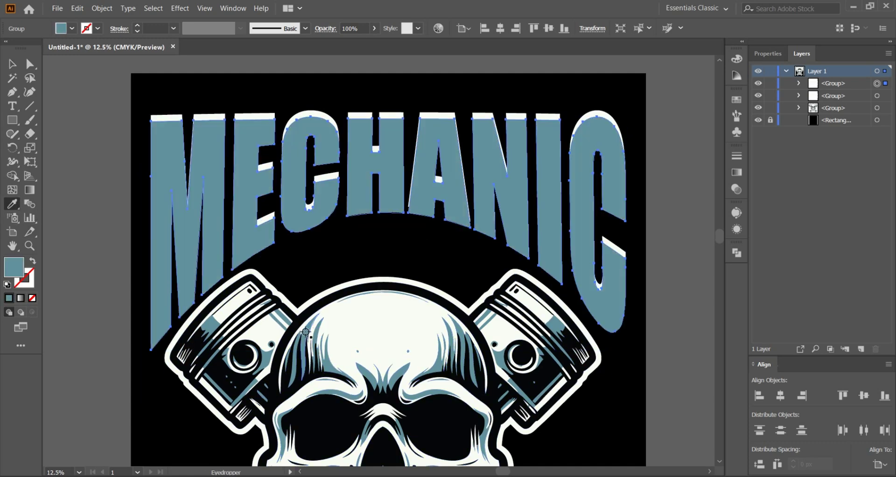
{"action": "left_click", "coordinate": [12, 69]}
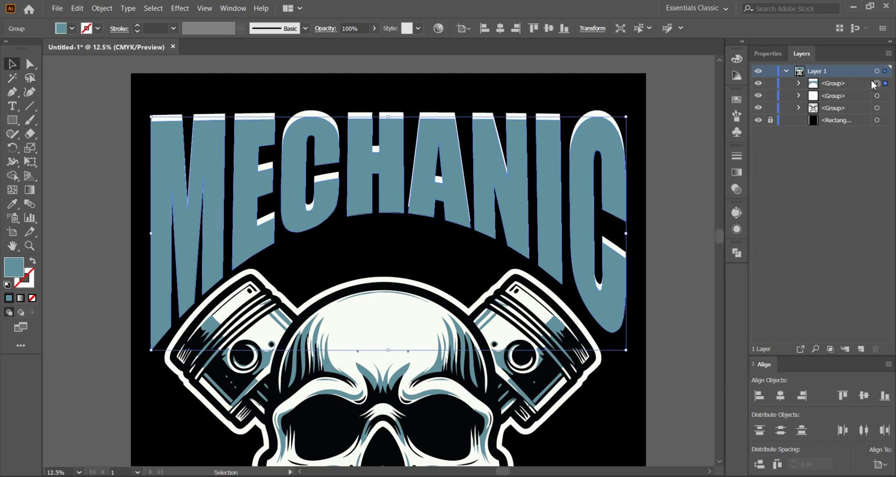
{"action": "left_click_drag", "start_coordinate": [869, 84], "coordinate": [869, 99]}
Group the white and blue-grey MECHANIC lettering together
{"action": "left_click", "coordinate": [552, 78]}
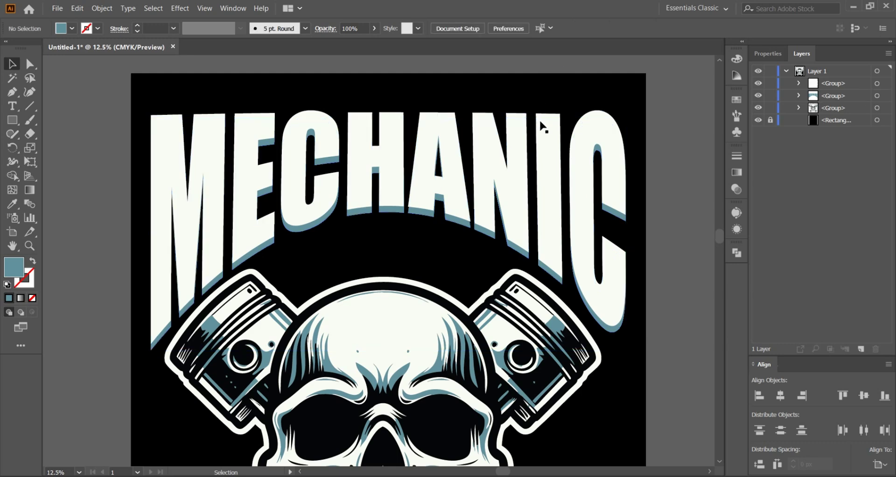
{"action": "left_click", "coordinate": [447, 164]}
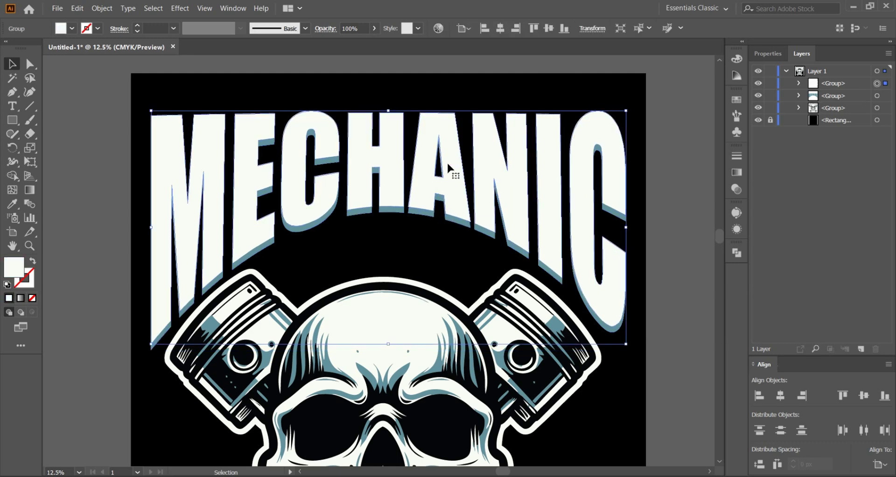
{"action": "left_click", "coordinate": [653, 139]}
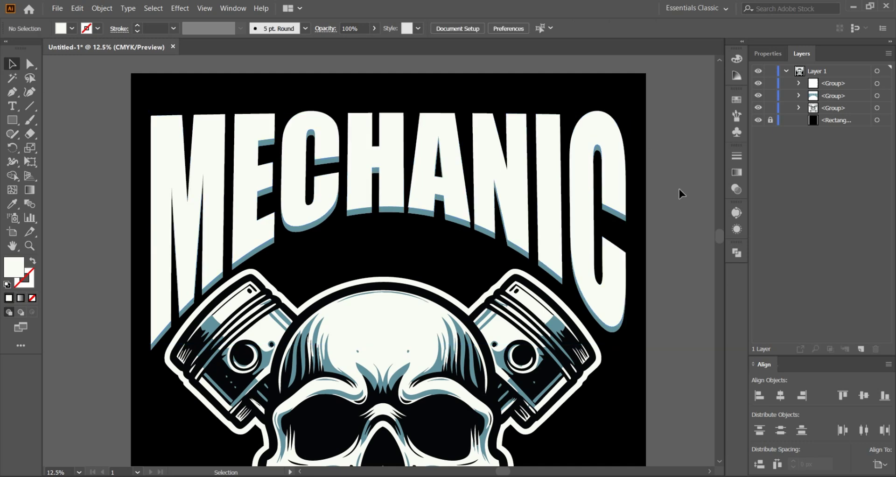
{"action": "left_click_drag", "start_coordinate": [638, 190], "coordinate": [560, 125]}
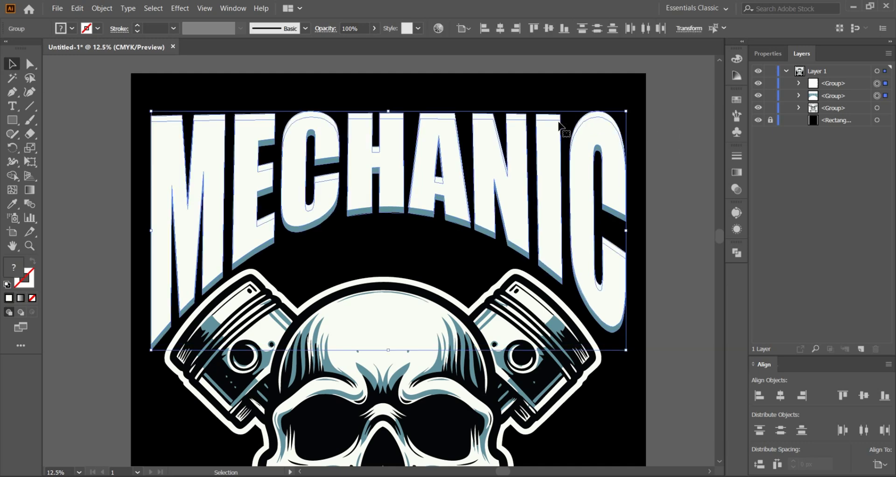
{"action": "right_click", "coordinate": [497, 143]}
{"action": "left_click", "coordinate": [517, 230]}
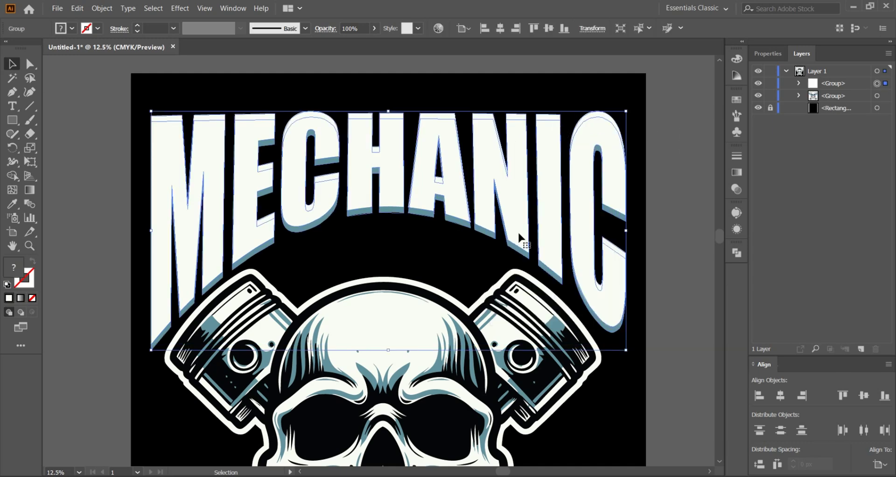
{"action": "left_click", "coordinate": [646, 167]}
{"action": "scroll", "coordinate": [646, 167], "scroll_direction": "down", "scroll_amount": 1}
{"action": "left_click_drag", "start_coordinate": [645, 187], "coordinate": [579, 114]}
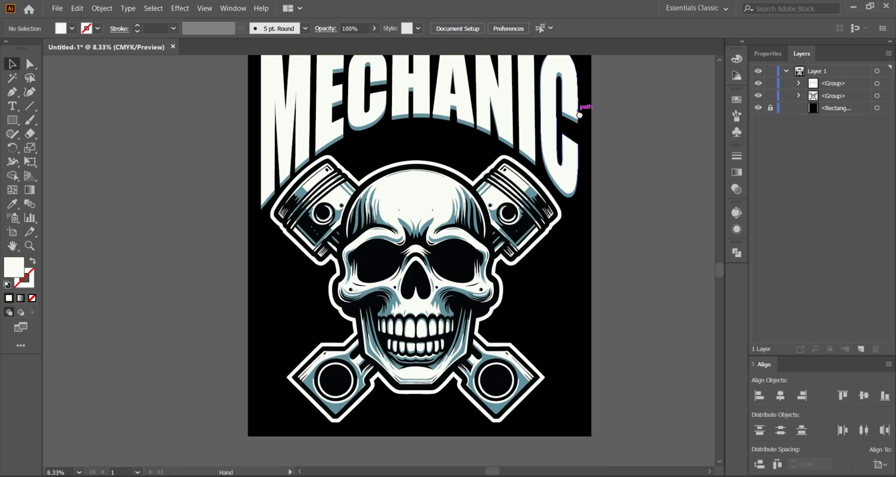
{"action": "left_click", "coordinate": [532, 137]}
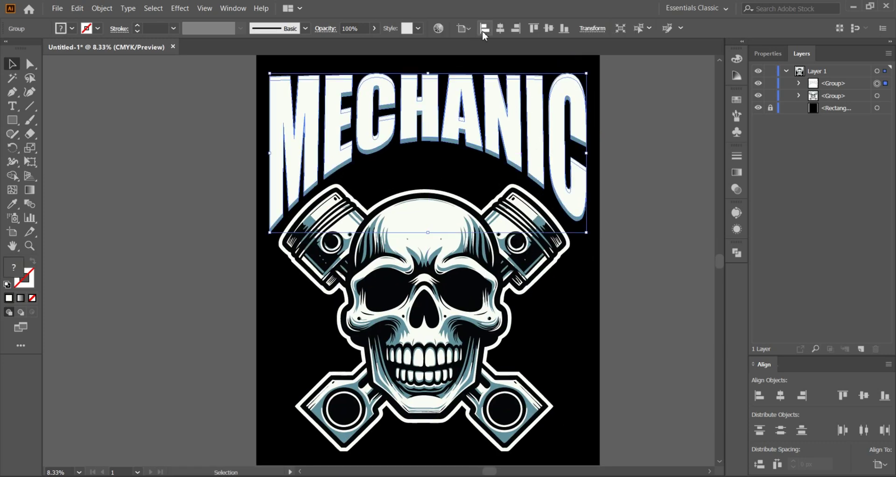
{"action": "left_click", "coordinate": [627, 167]}
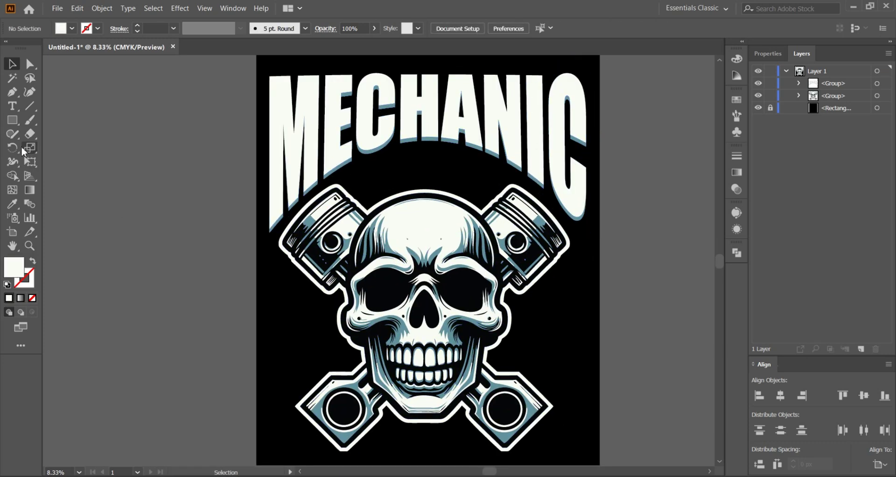
Draw a small white star below MECHANIC, centre it on the artboard, and Alt-drag a copy sideways
{"action": "left_click", "coordinate": [14, 122]}
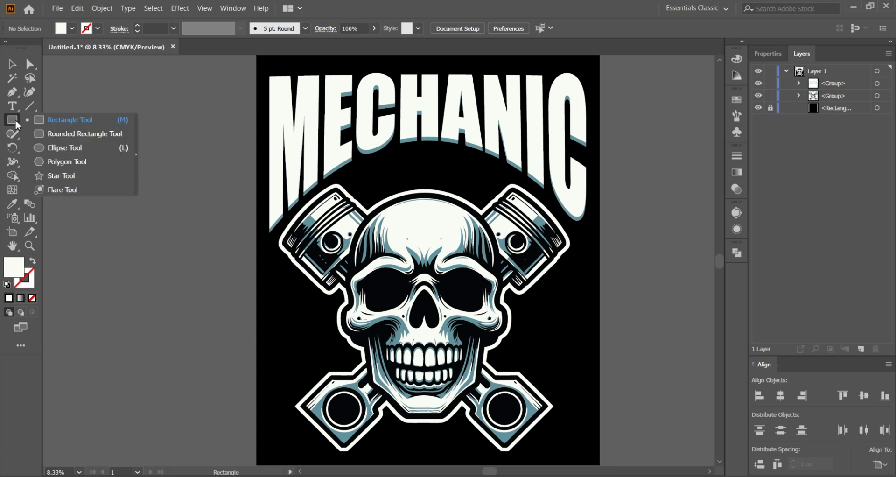
{"action": "left_click", "coordinate": [61, 176]}
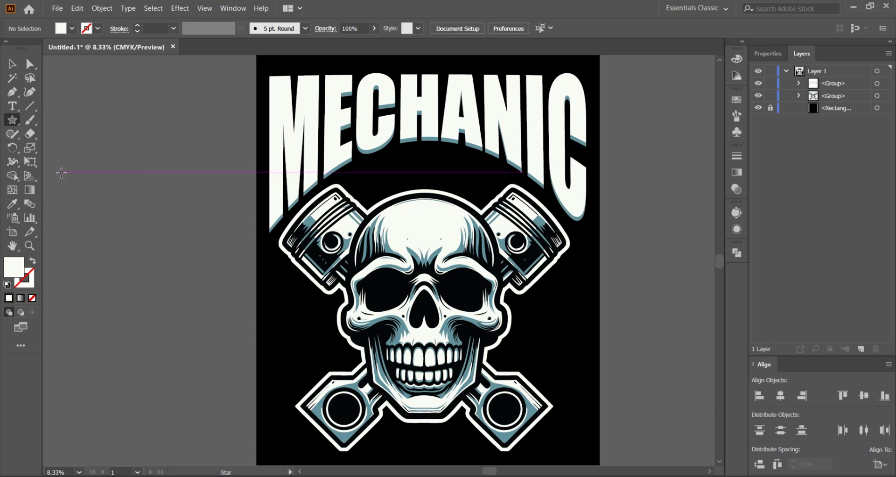
{"action": "scroll", "coordinate": [458, 166], "scroll_direction": "up", "scroll_amount": 1}
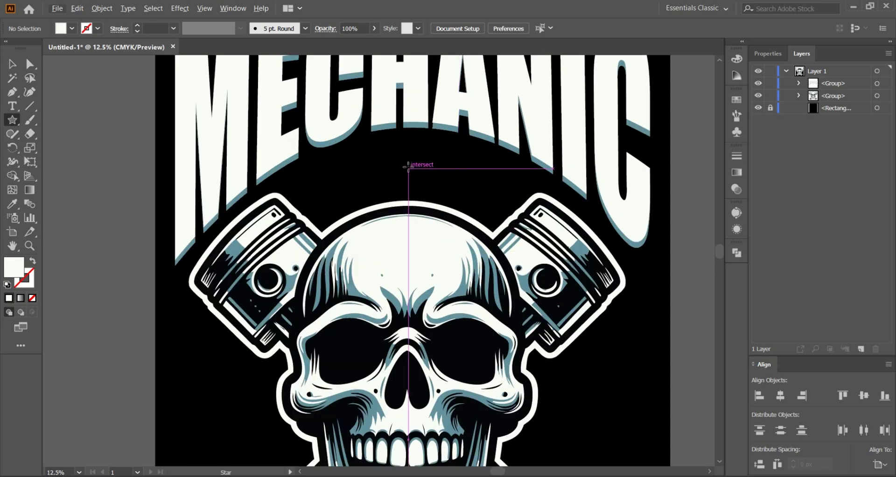
{"action": "mouse_move", "coordinate": [408, 166]}
{"action": "left_mouse_down"}
{"action": "mouse_move", "coordinate": [425, 178]}
{"action": "mouse_move", "coordinate": [409, 148]}
{"action": "left_mouse_up"}
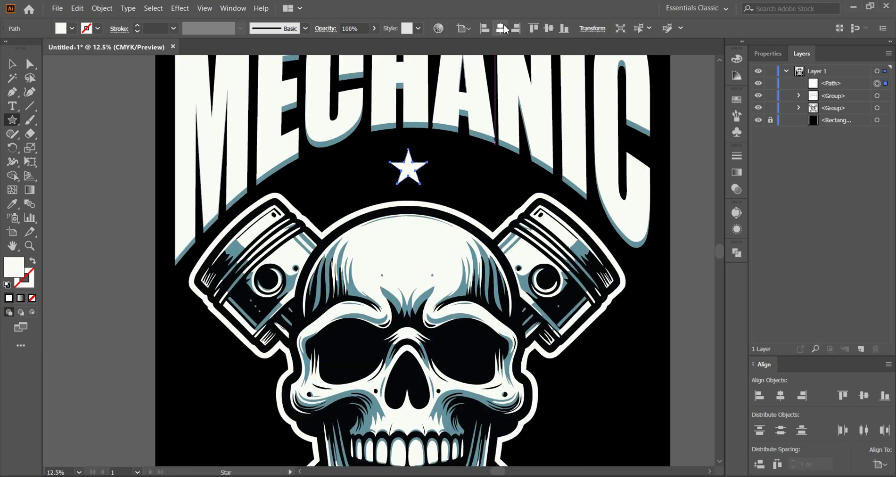
{"action": "left_click", "coordinate": [503, 29]}
{"action": "key", "text": "v"}
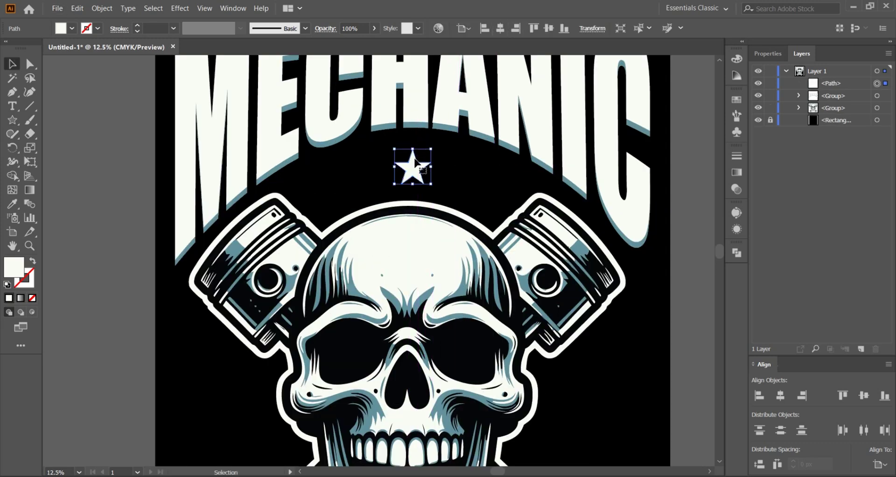
{"action": "left_click_drag", "start_coordinate": [415, 163], "coordinate": [350, 166]}
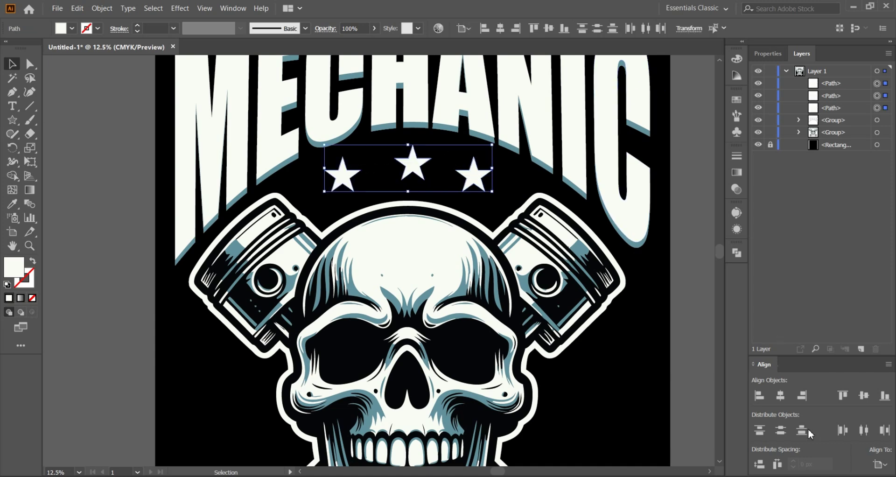
Distribute the three stars evenly using Align To Selection, then group them
{"action": "left_click", "coordinate": [881, 464]}
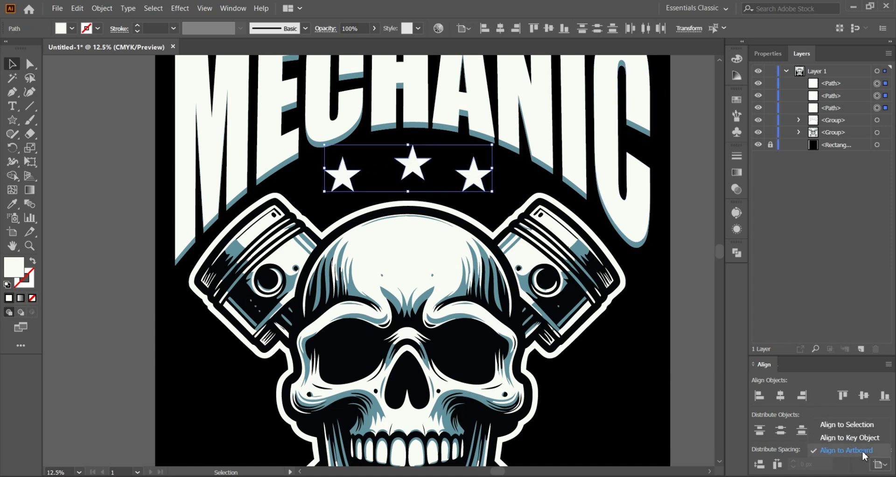
{"action": "left_click", "coordinate": [856, 426]}
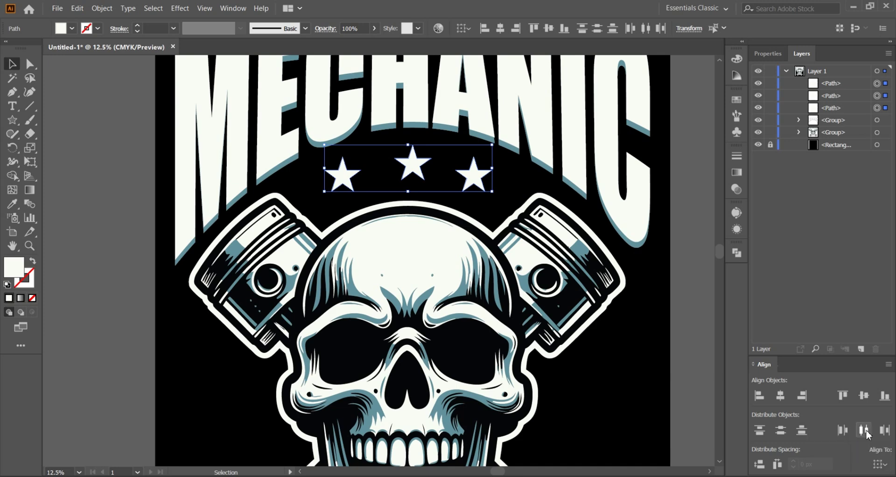
{"action": "left_click", "coordinate": [880, 464]}
{"action": "left_click", "coordinate": [866, 426]}
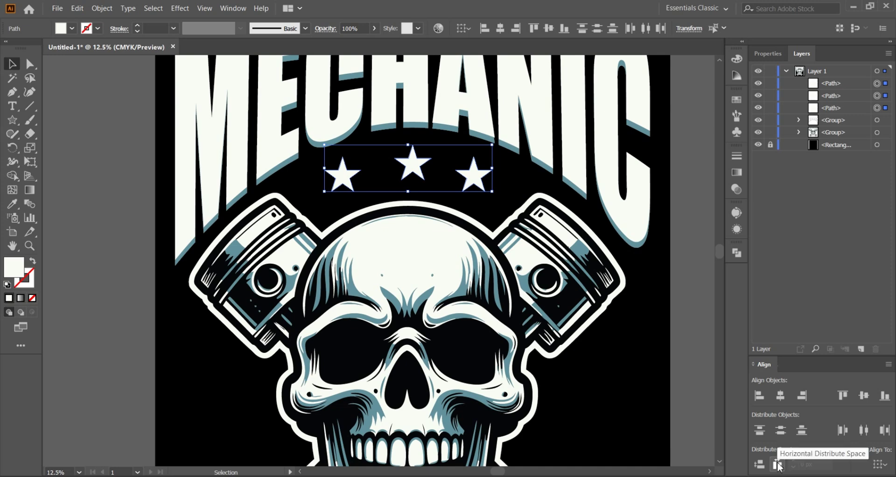
{"action": "left_click", "coordinate": [777, 464]}
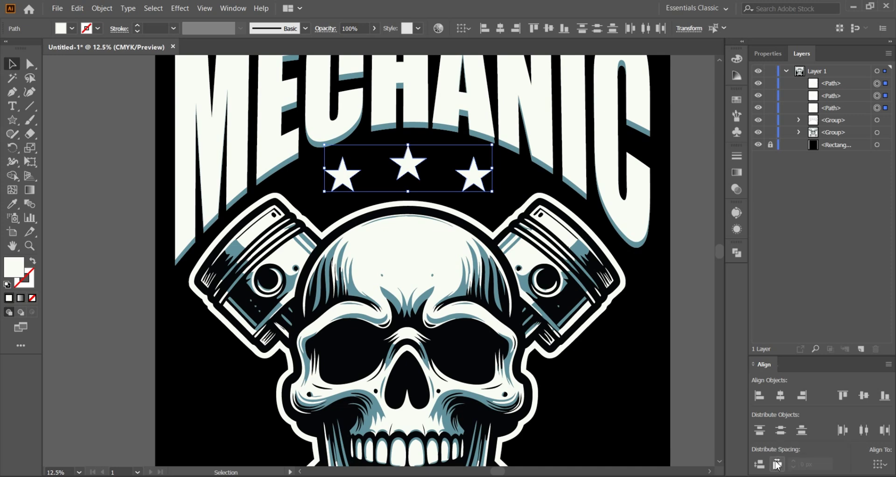
{"action": "right_click", "coordinate": [412, 161]}
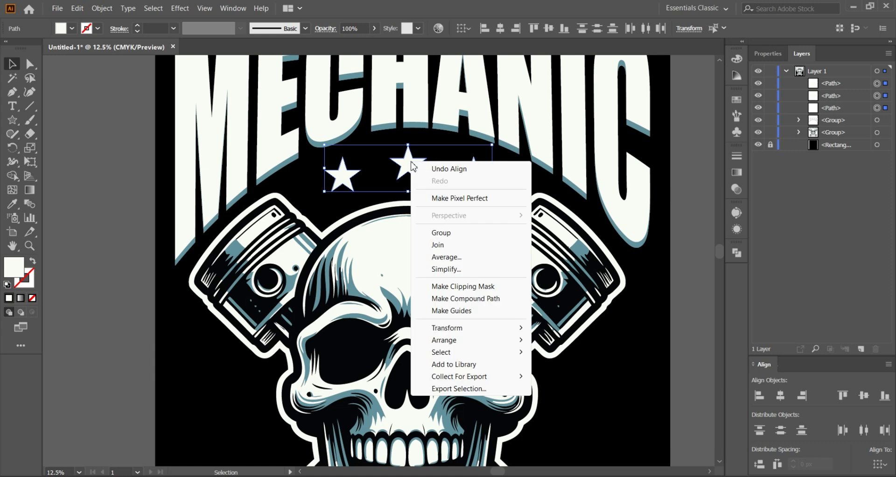
{"action": "left_click", "coordinate": [438, 232]}
Reset alignment to the artboard and eyedrop the skull's blue-grey onto the grouped stars
{"action": "left_click", "coordinate": [882, 465]}
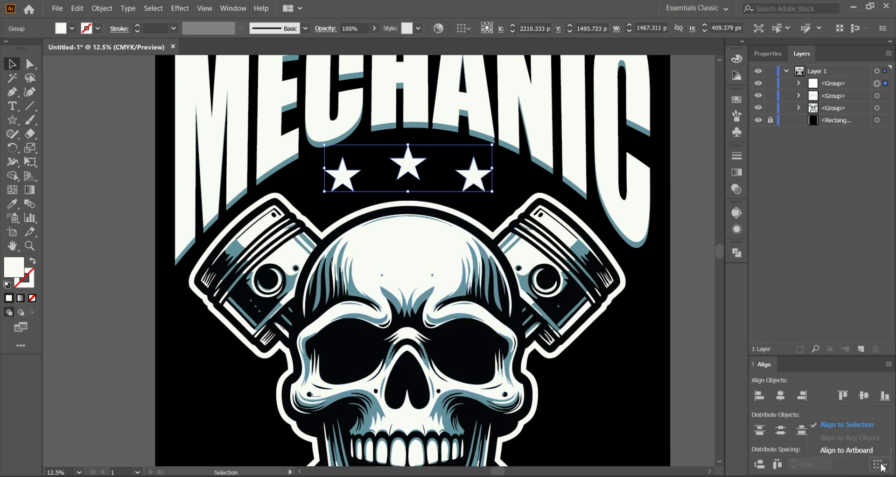
{"action": "left_click", "coordinate": [860, 452]}
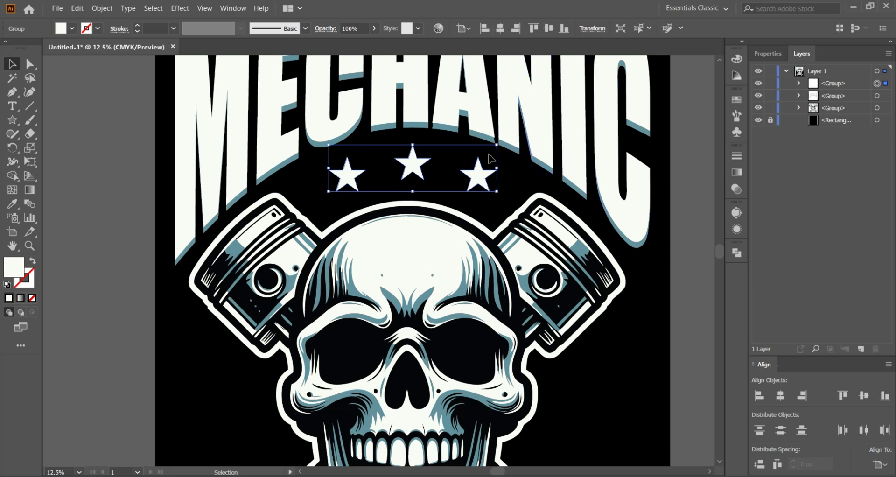
{"action": "left_click", "coordinate": [12, 204]}
{"action": "left_click", "coordinate": [340, 139]}
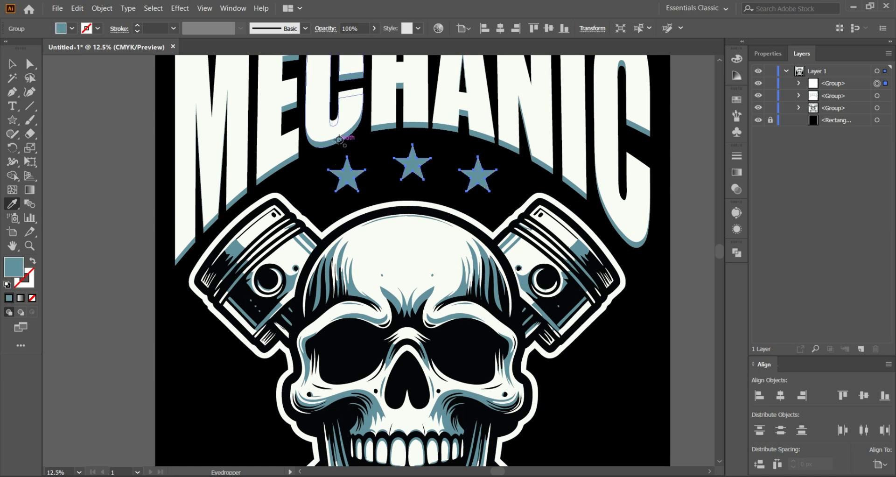
{"action": "left_click", "coordinate": [11, 64]}
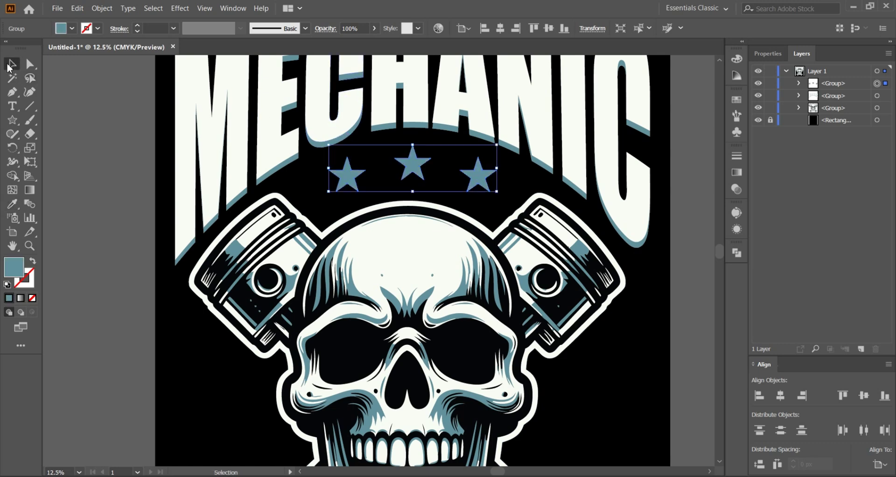
{"action": "left_click", "coordinate": [110, 110]}
{"action": "scroll", "coordinate": [110, 110], "scroll_direction": "down", "scroll_amount": 1}
{"action": "left_click_drag", "start_coordinate": [429, 344], "coordinate": [548, 331]}
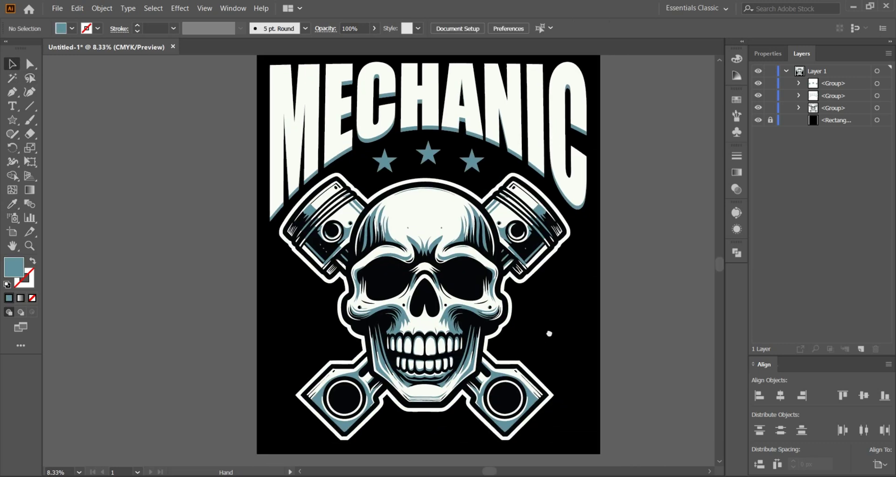
Group the MECHANIC lettering, stars and skull, then vertically centre the group on the artboard
{"action": "left_click_drag", "start_coordinate": [621, 411], "coordinate": [298, 107]}
{"action": "right_click", "coordinate": [330, 117]}
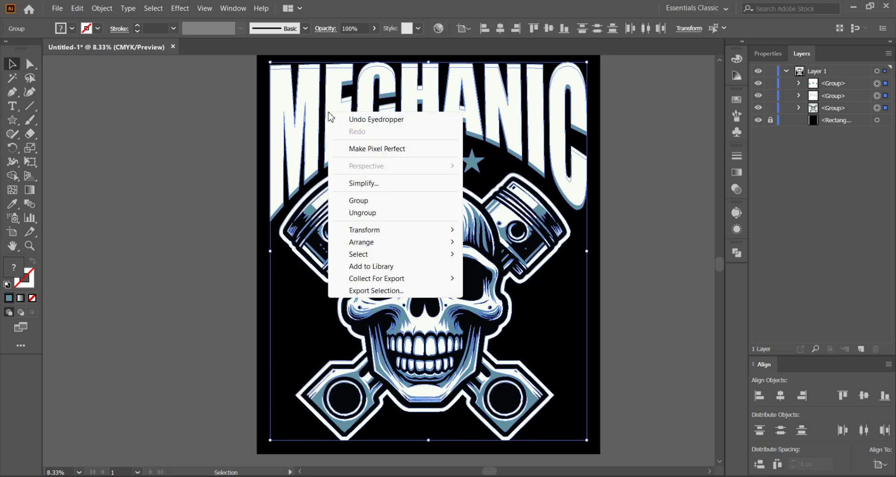
{"action": "left_click", "coordinate": [360, 200]}
{"action": "scroll", "coordinate": [537, 143], "scroll_direction": "down", "scroll_amount": 1}
{"action": "scroll", "coordinate": [584, 147], "scroll_direction": "up", "scroll_amount": 1}
{"action": "scroll", "coordinate": [584, 147], "scroll_direction": "right", "scroll_amount": 1}
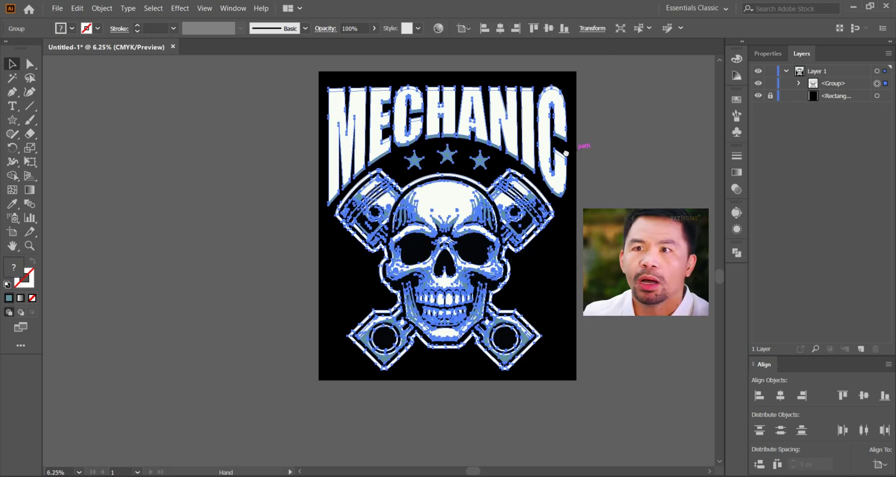
{"action": "left_click", "coordinate": [549, 28]}
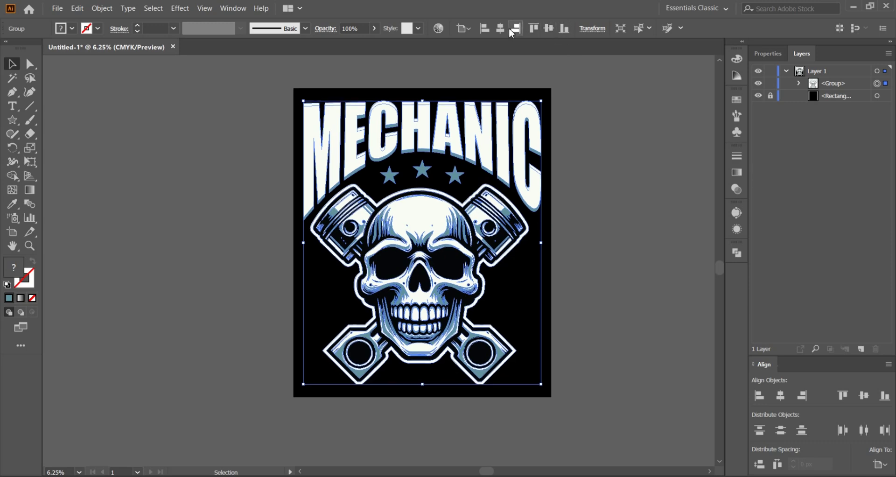
{"action": "left_click", "coordinate": [578, 112]}
{"action": "scroll", "coordinate": [577, 107], "scroll_direction": "up", "scroll_amount": 1}
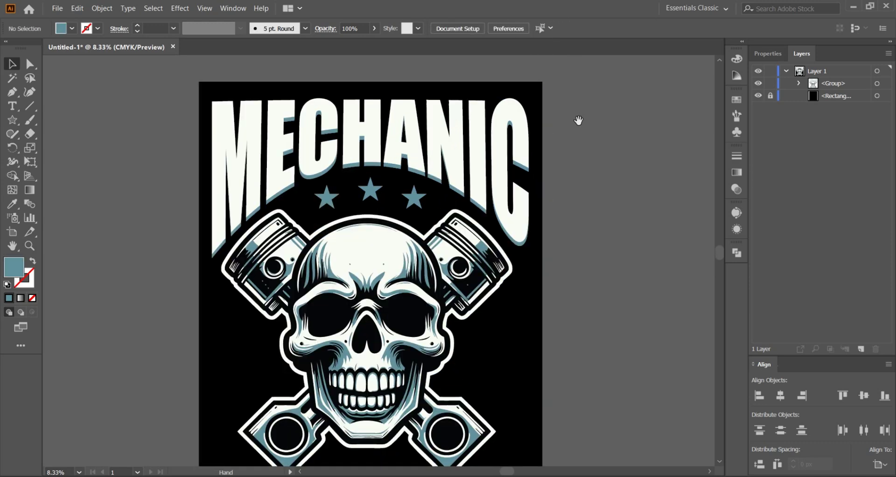
{"action": "scroll", "coordinate": [584, 116], "scroll_direction": "down", "scroll_amount": 1}
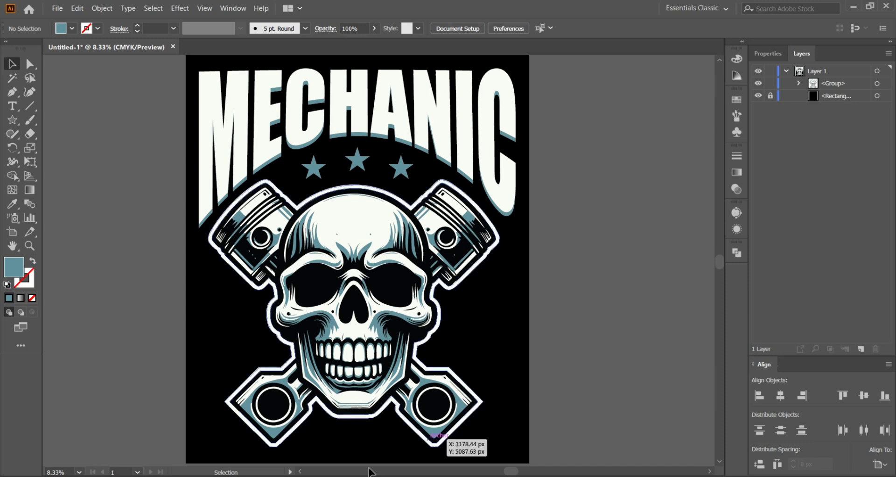
Place the grunge PNG, centre it horizontally and vertically, and rotate it 180° in Transform
{"action": "left_click", "coordinate": [500, 254]}
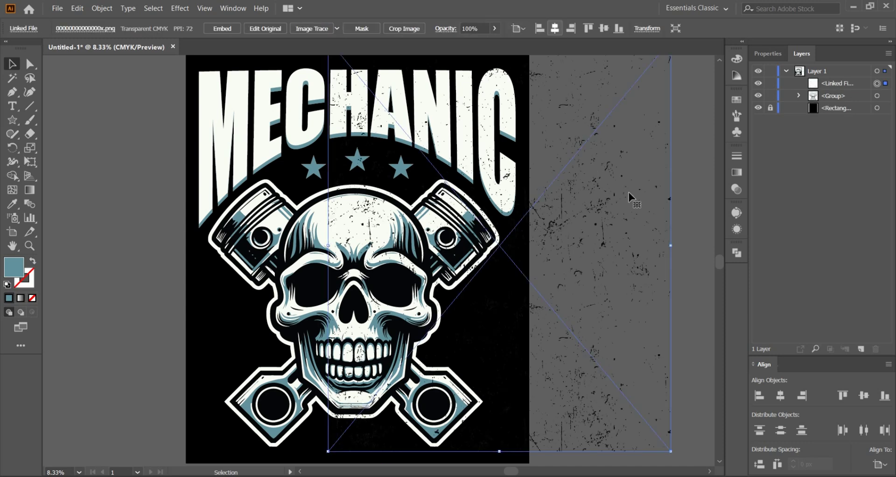
{"action": "left_click", "coordinate": [555, 29]}
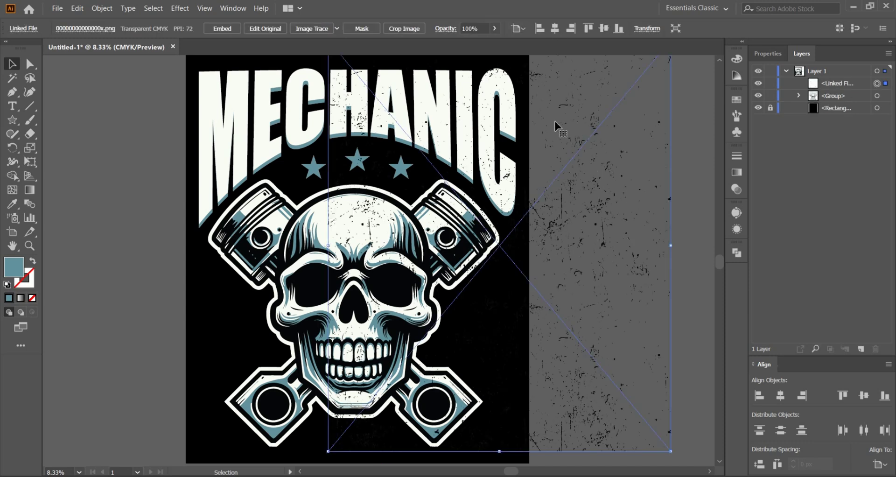
{"action": "left_click", "coordinate": [605, 29]}
{"action": "scroll", "coordinate": [567, 113], "scroll_direction": "left", "scroll_amount": 2}
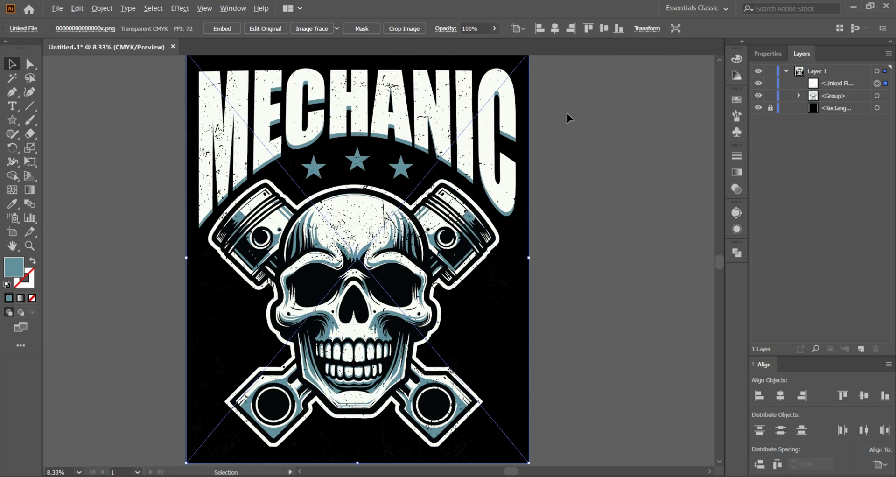
{"action": "left_click", "coordinate": [767, 54]}
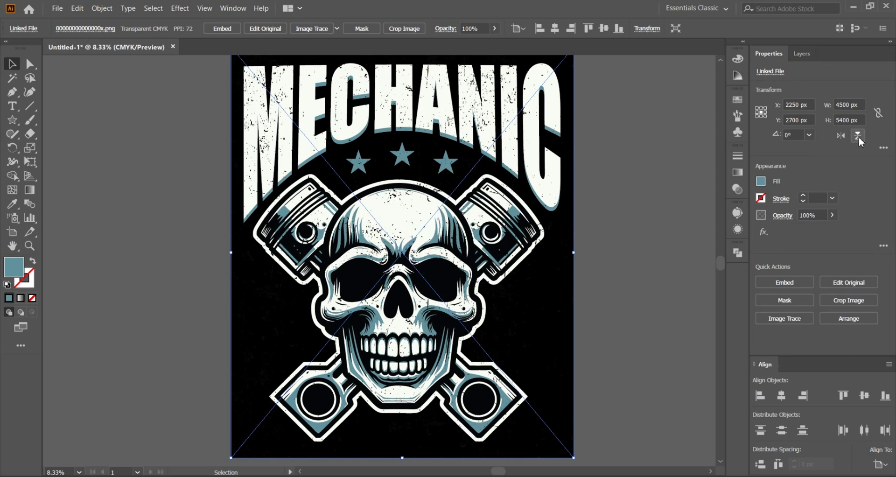
{"action": "left_click", "coordinate": [841, 136]}
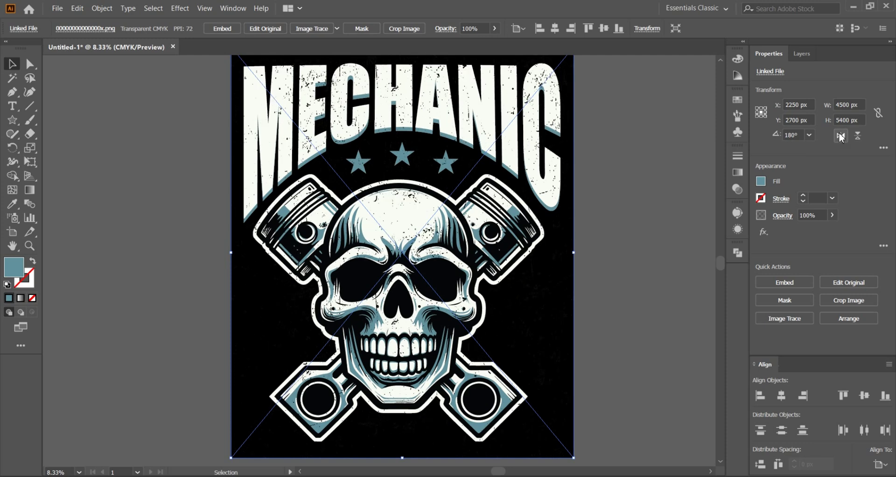
{"action": "left_click", "coordinate": [627, 164]}
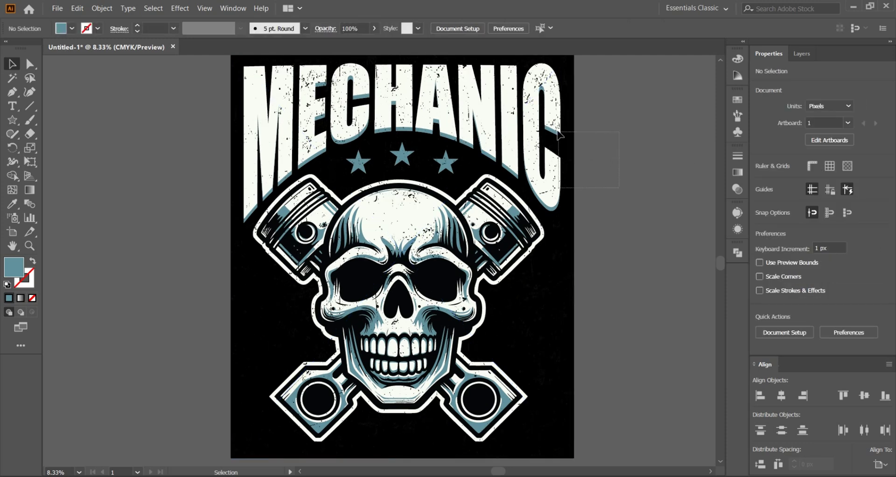
Toggle the grunge texture and background visibility in Layers, then select texture and design
{"action": "left_click", "coordinate": [803, 55]}
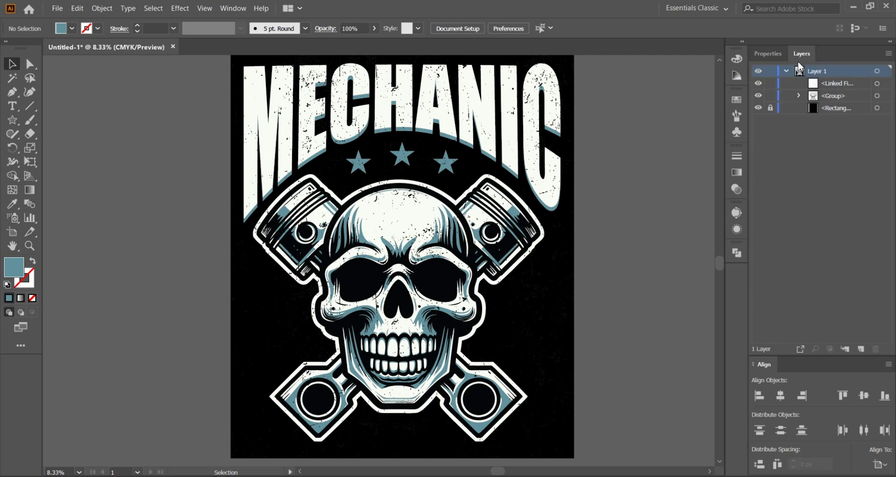
{"action": "left_click", "coordinate": [759, 86]}
{"action": "left_click", "coordinate": [759, 85]}
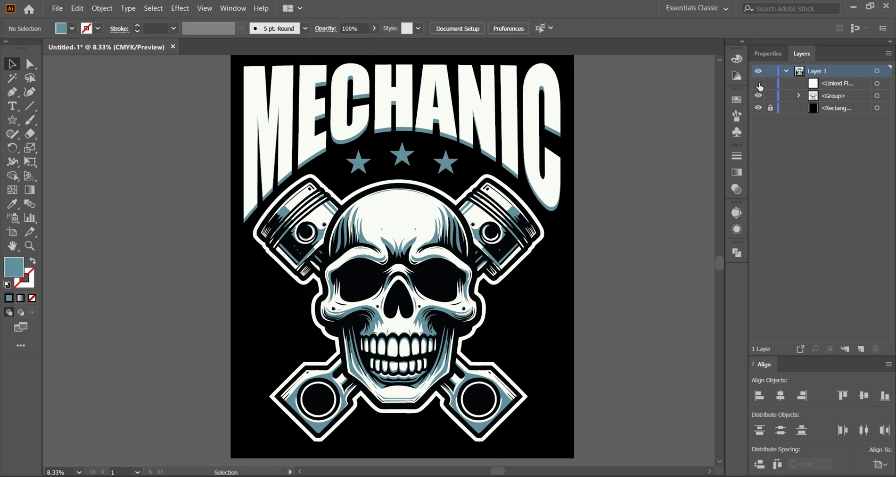
{"action": "left_click", "coordinate": [759, 84]}
{"action": "left_click", "coordinate": [759, 109]}
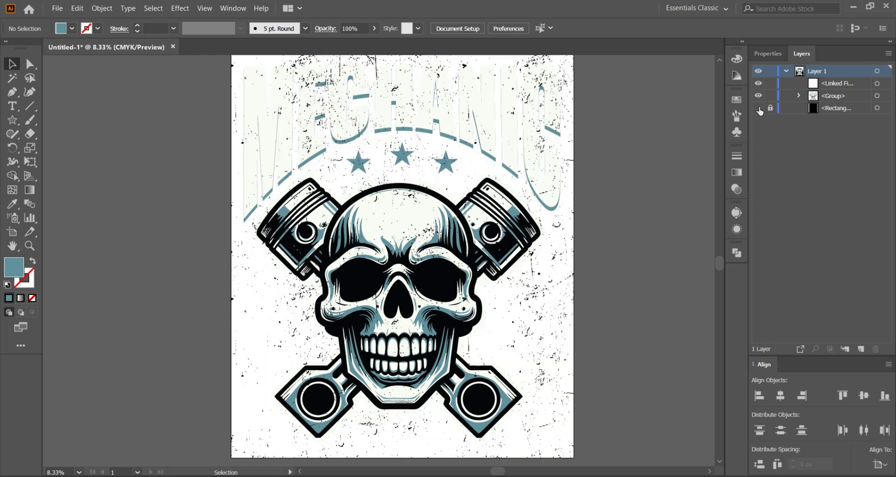
{"action": "left_click", "coordinate": [759, 108]}
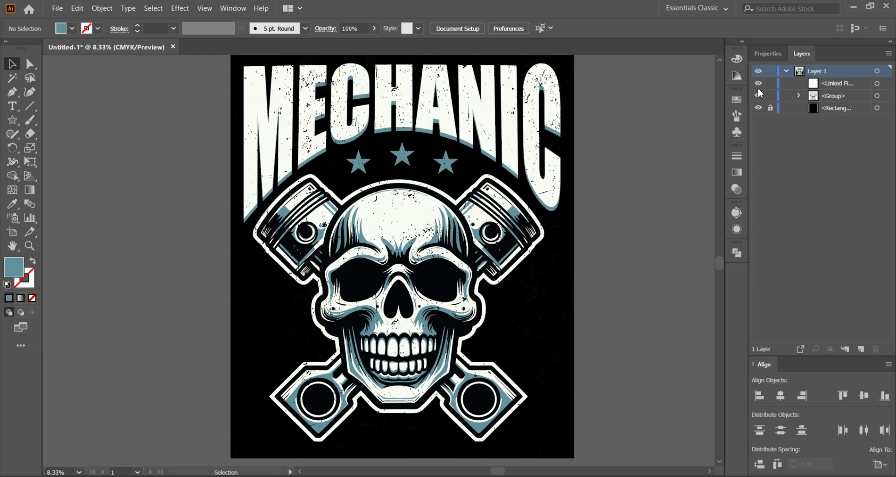
{"action": "left_click", "coordinate": [758, 84]}
{"action": "left_click", "coordinate": [760, 84]}
{"action": "left_click_drag", "start_coordinate": [640, 181], "coordinate": [463, 90]}
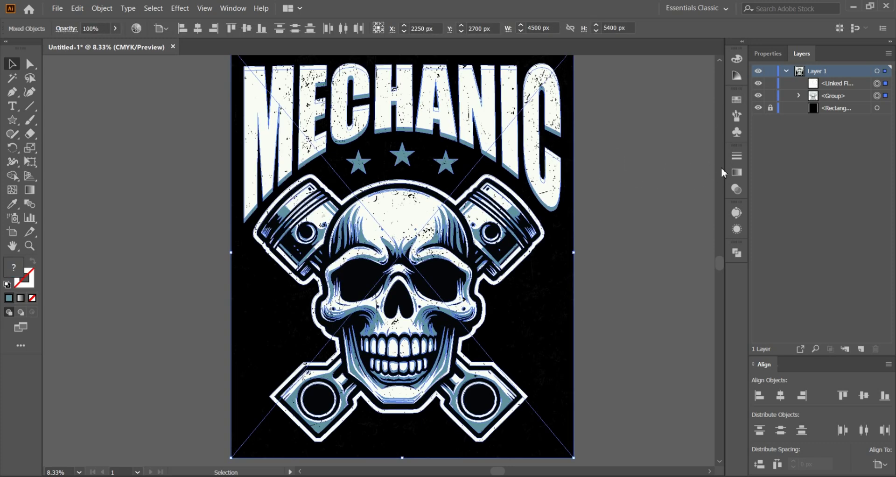
Make the texture an opacity mask with Clip unchecked and hide the black background rectangle
{"action": "left_click", "coordinate": [737, 191]}
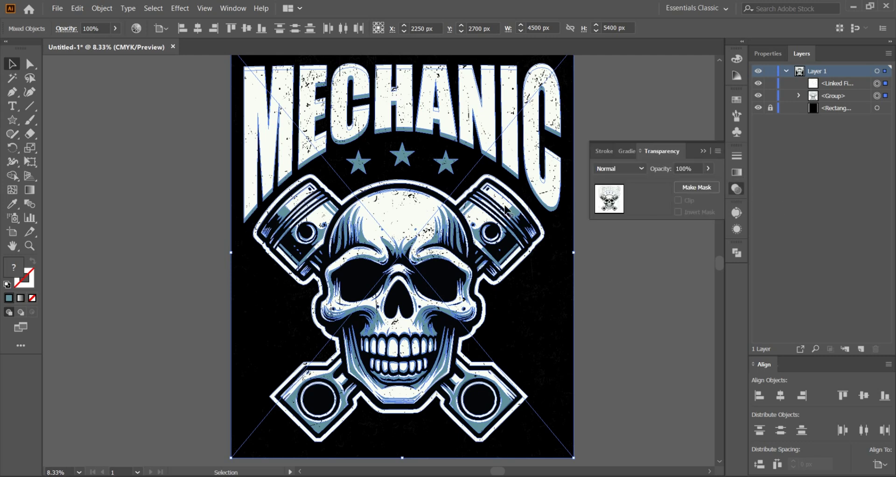
{"action": "left_click", "coordinate": [232, 8]}
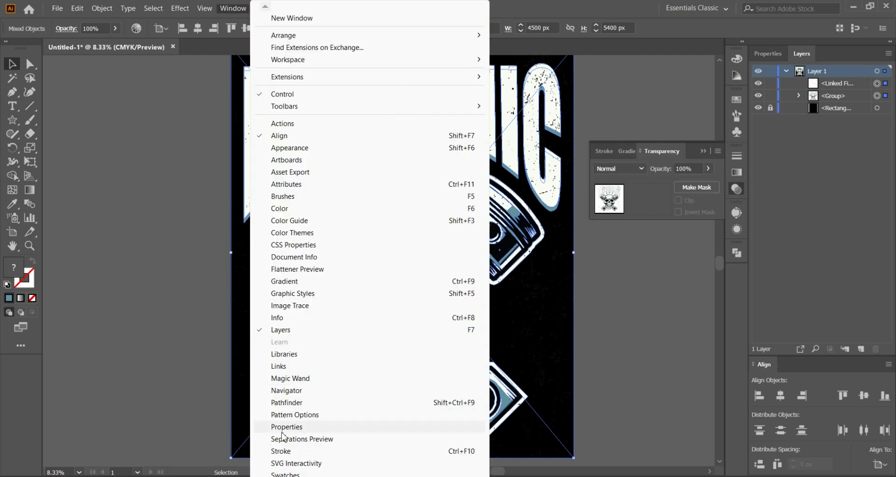
{"action": "mouse_move", "coordinate": [285, 475]}
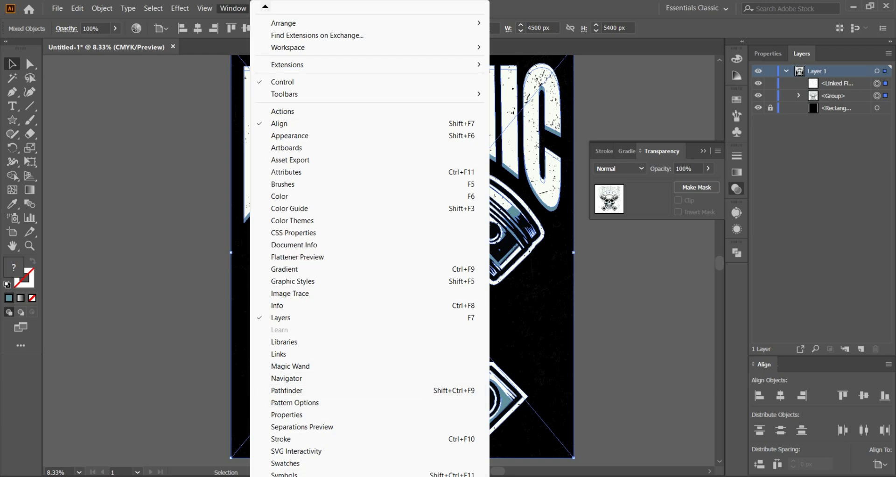
{"action": "scroll", "coordinate": [285, 467], "scroll_direction": "down", "scroll_amount": 8}
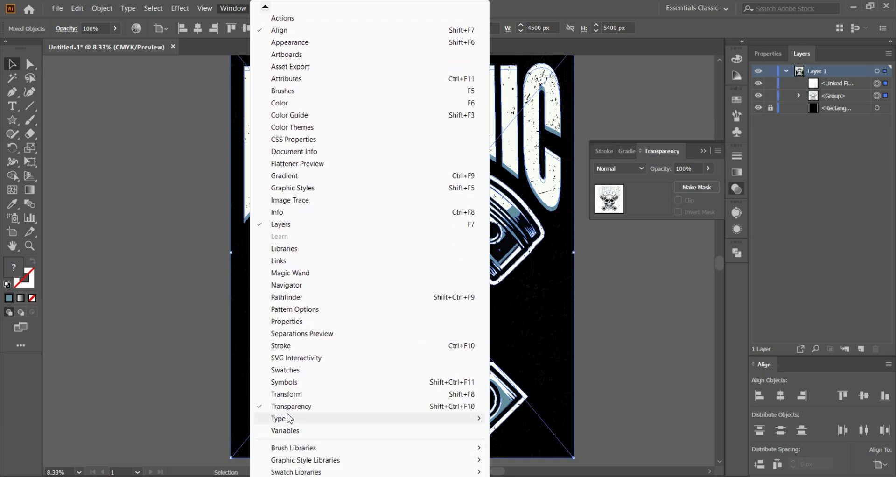
{"action": "left_click", "coordinate": [667, 150]}
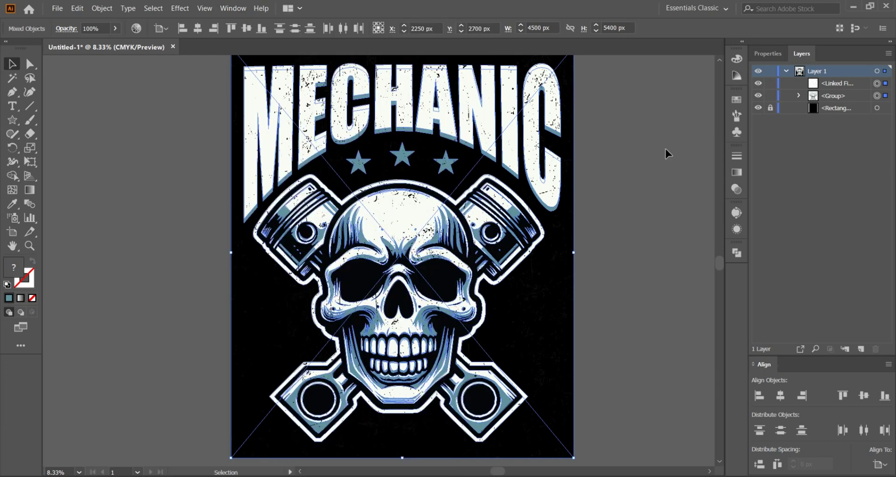
{"action": "left_click", "coordinate": [737, 188]}
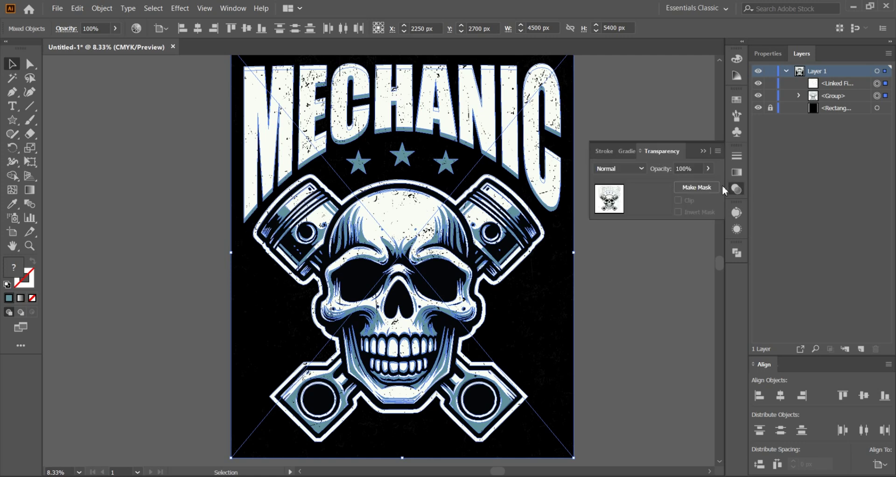
{"action": "left_click", "coordinate": [697, 187]}
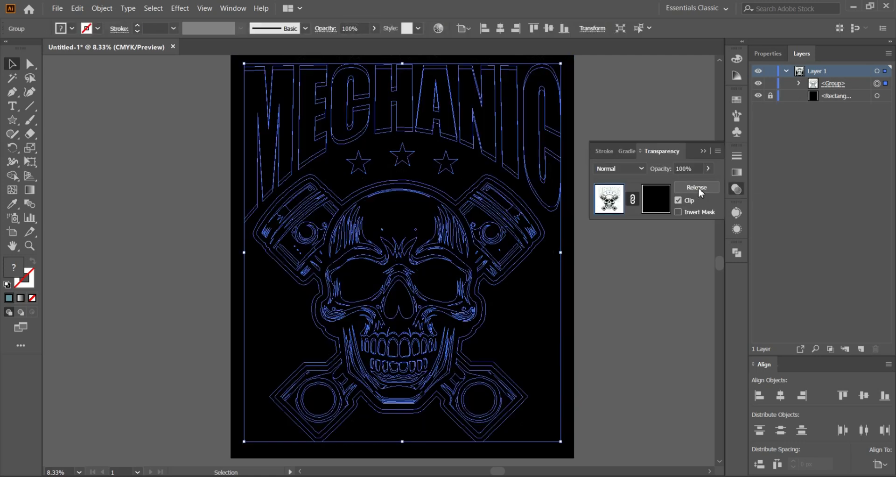
{"action": "left_click", "coordinate": [678, 200]}
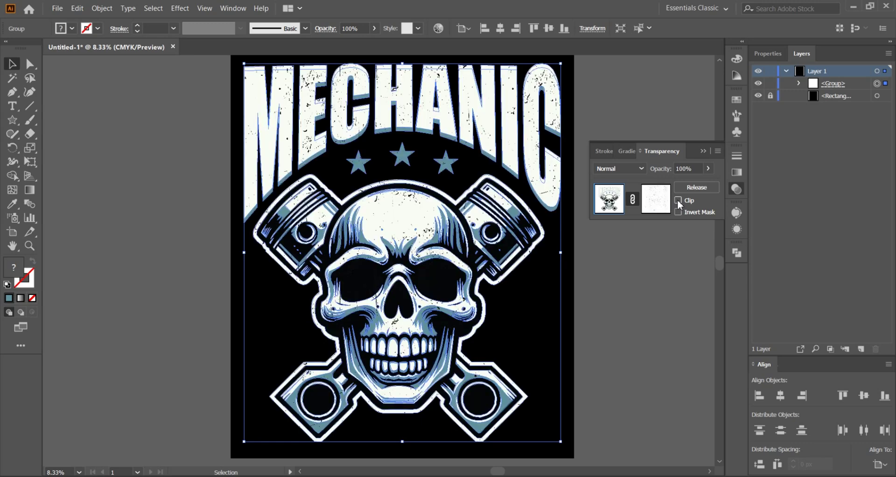
{"action": "left_click", "coordinate": [758, 96]}
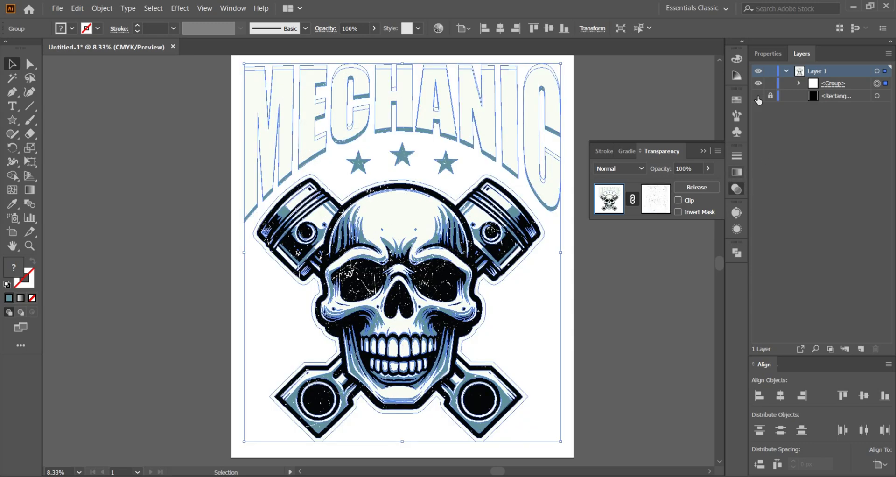
{"action": "left_click", "coordinate": [736, 190]}
Expand the masked group in Layers and hide the black skull-and-piston artwork and background rectangle
{"action": "left_click", "coordinate": [635, 256]}
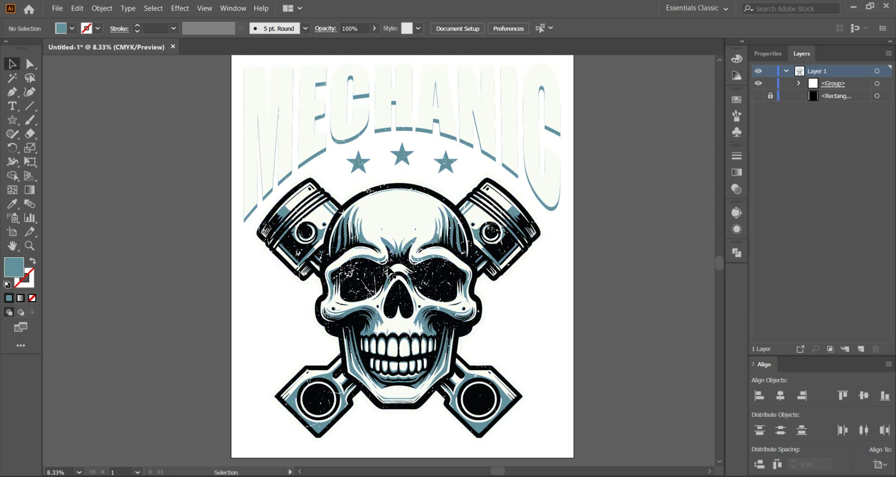
{"action": "left_click", "coordinate": [798, 84]}
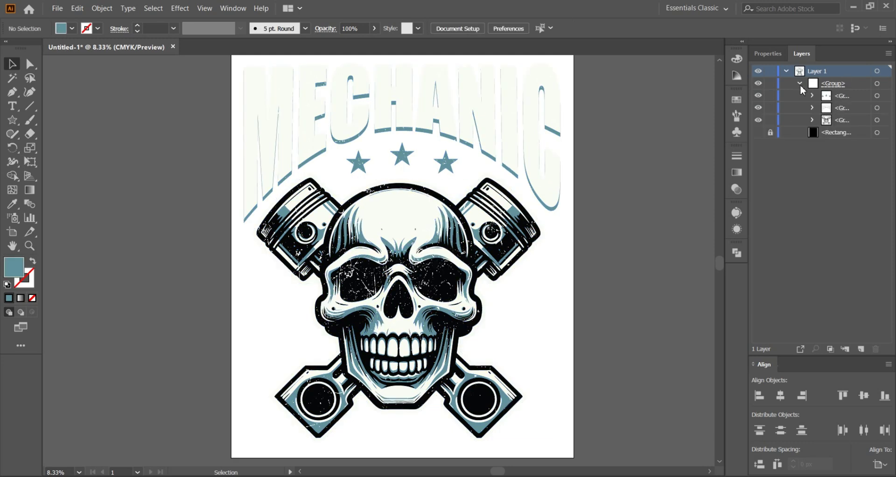
{"action": "left_click", "coordinate": [813, 119]}
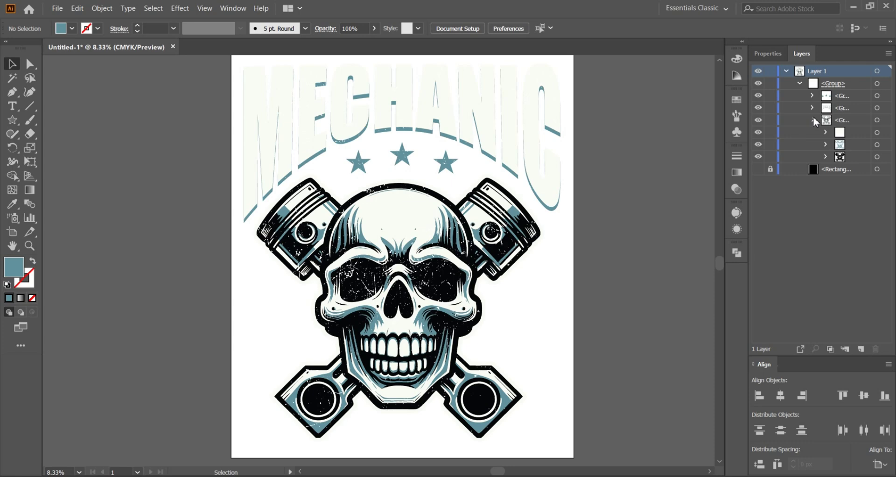
{"action": "left_click", "coordinate": [759, 157]}
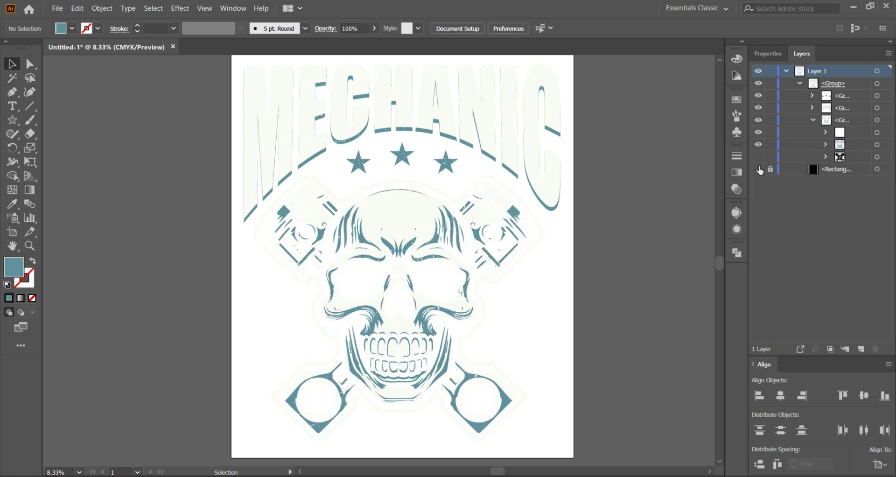
{"action": "left_click", "coordinate": [759, 169]}
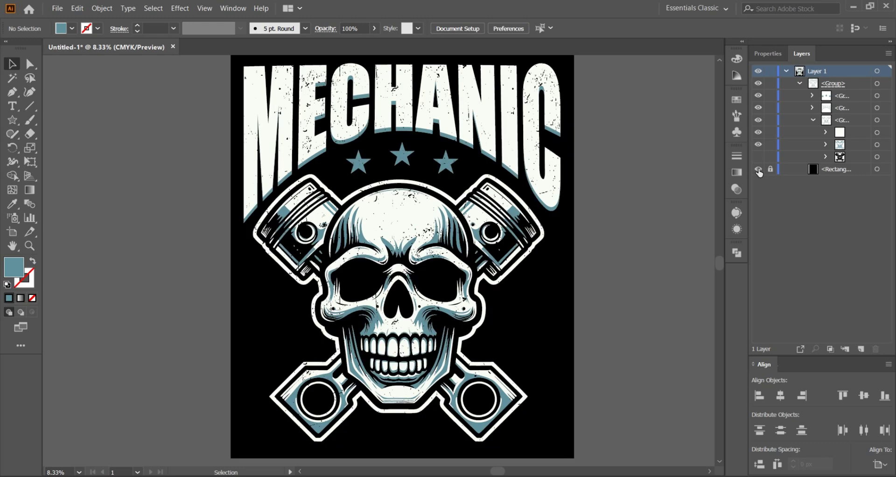
{"action": "left_click", "coordinate": [759, 170]}
{"action": "scroll", "coordinate": [622, 194], "scroll_direction": "down", "scroll_amount": 1}
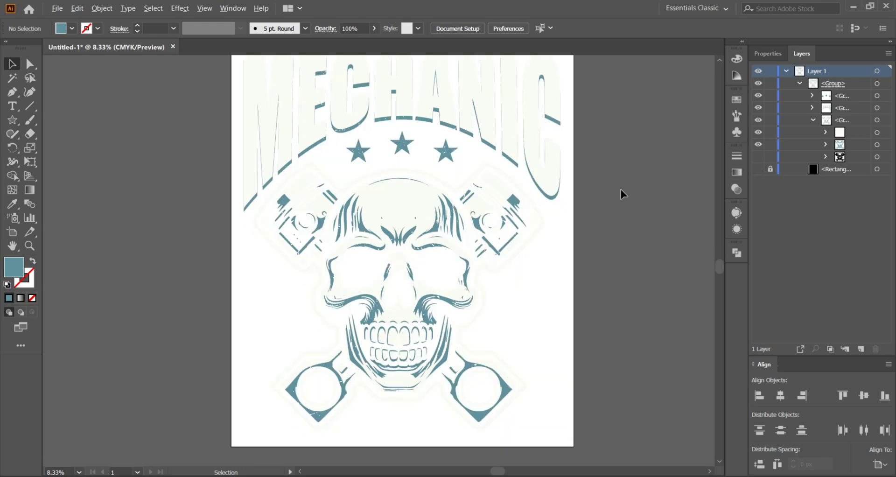
{"action": "scroll", "coordinate": [620, 189], "scroll_direction": "up", "scroll_amount": 1}
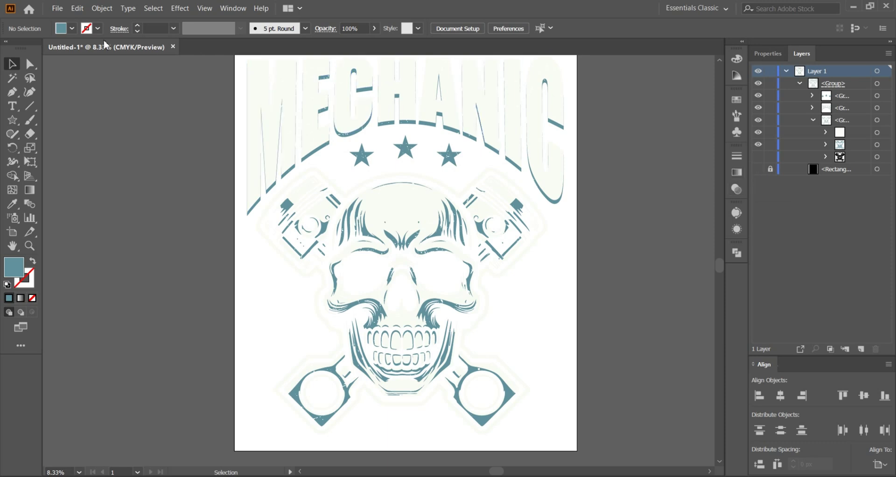
Save the design via Save for Web (Legacy) as a transparent PNG-24 and confirm
{"action": "left_click", "coordinate": [58, 9]}
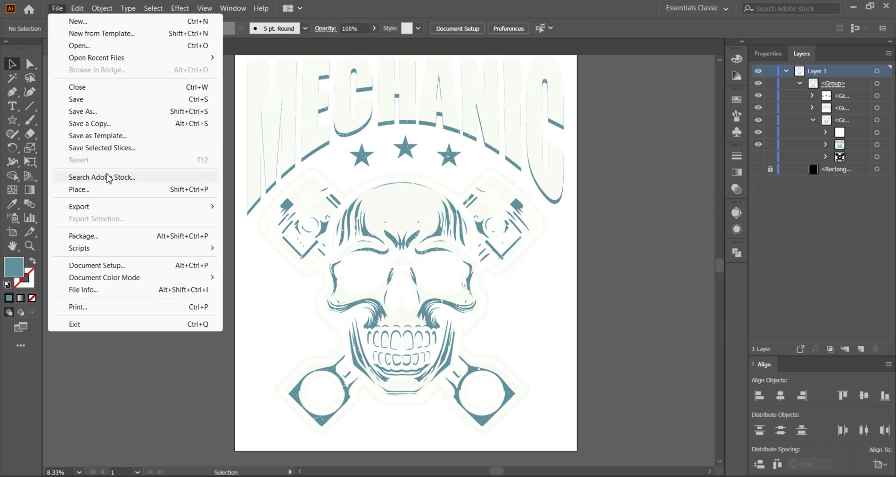
{"action": "mouse_move", "coordinate": [119, 210]}
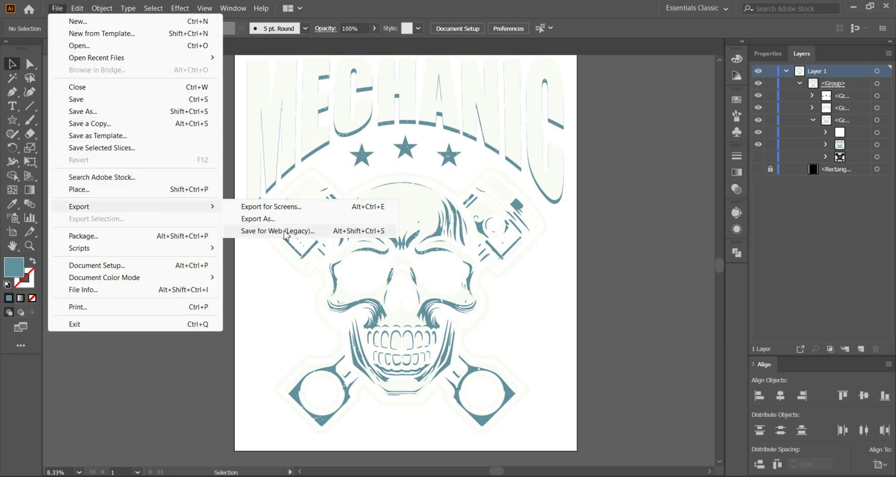
{"action": "left_click", "coordinate": [304, 233]}
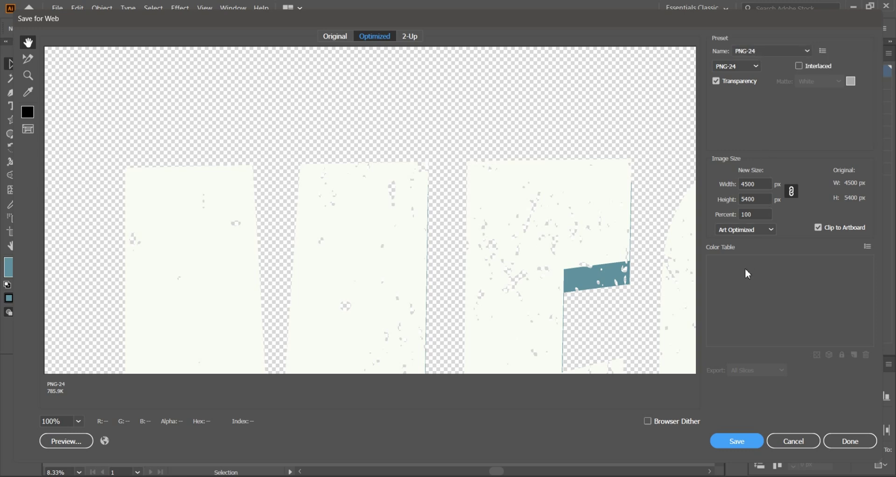
{"action": "left_click", "coordinate": [760, 51]}
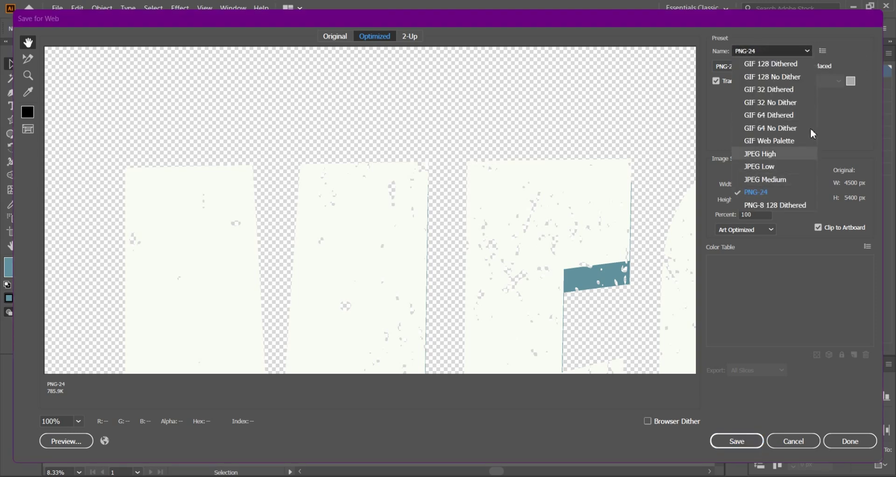
{"action": "left_click", "coordinate": [852, 128]}
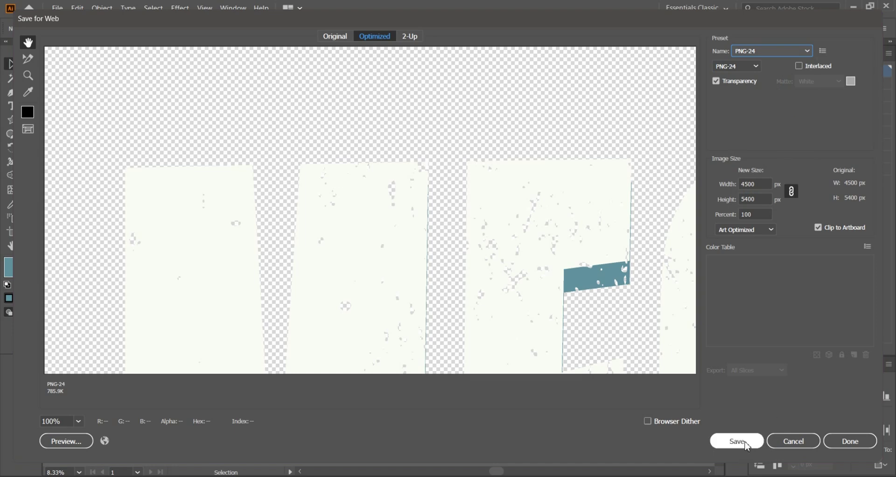
{"action": "left_click", "coordinate": [747, 444]}
{"action": "left_click", "coordinate": [349, 294]}
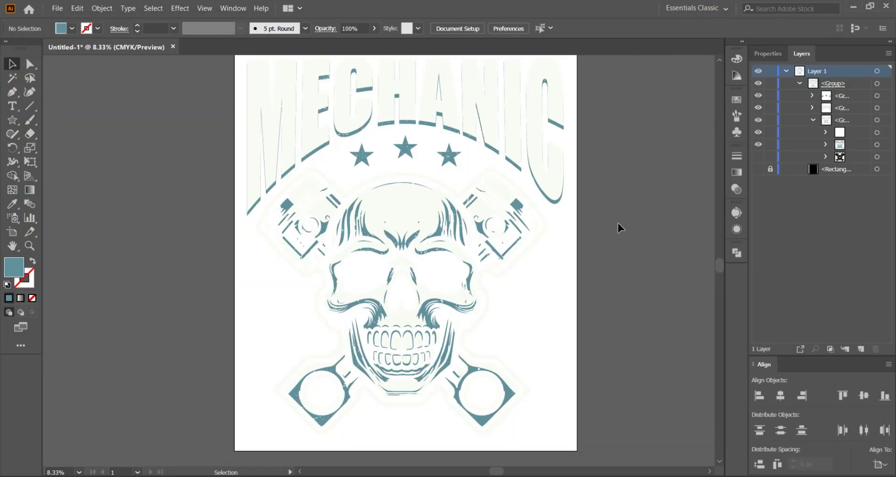
Compare with the black background shown, then hide it and restore the skull artwork layer
{"action": "left_click", "coordinate": [759, 169]}
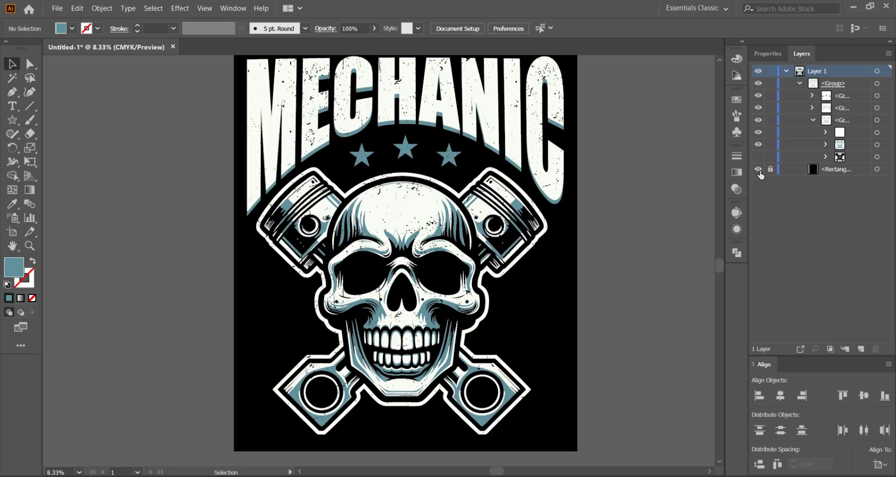
{"action": "scroll", "coordinate": [620, 190], "scroll_direction": "up", "scroll_amount": 1}
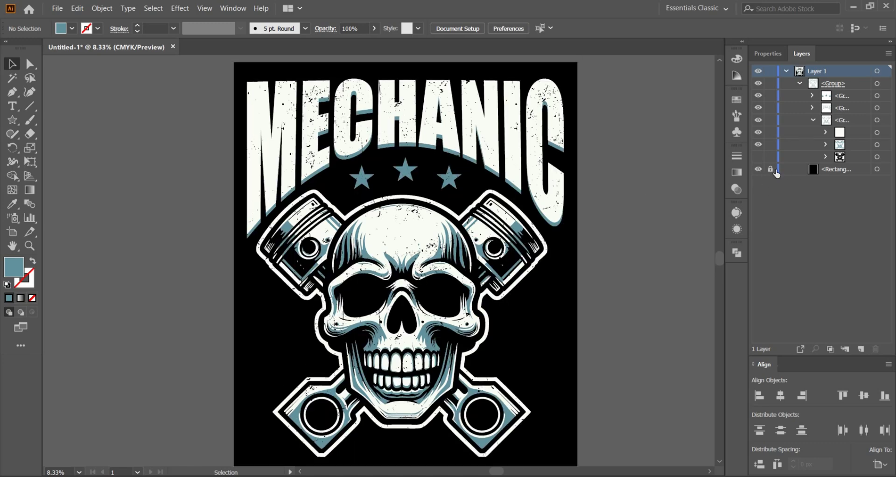
{"action": "left_click", "coordinate": [759, 170]}
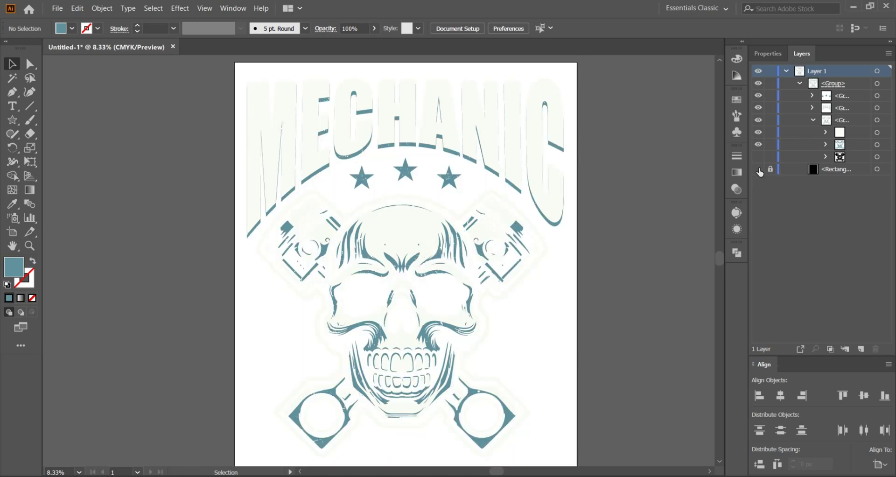
{"action": "left_click", "coordinate": [758, 170]}
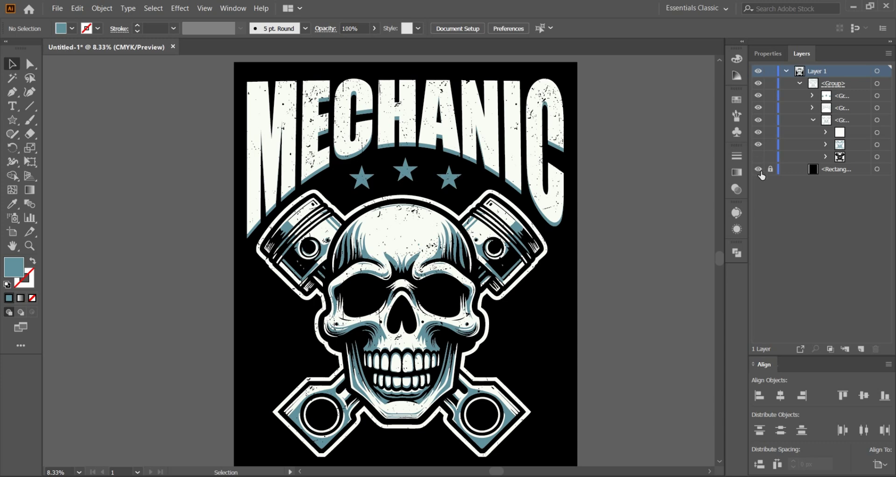
{"action": "left_click_drag", "start_coordinate": [759, 169], "coordinate": [759, 157]}
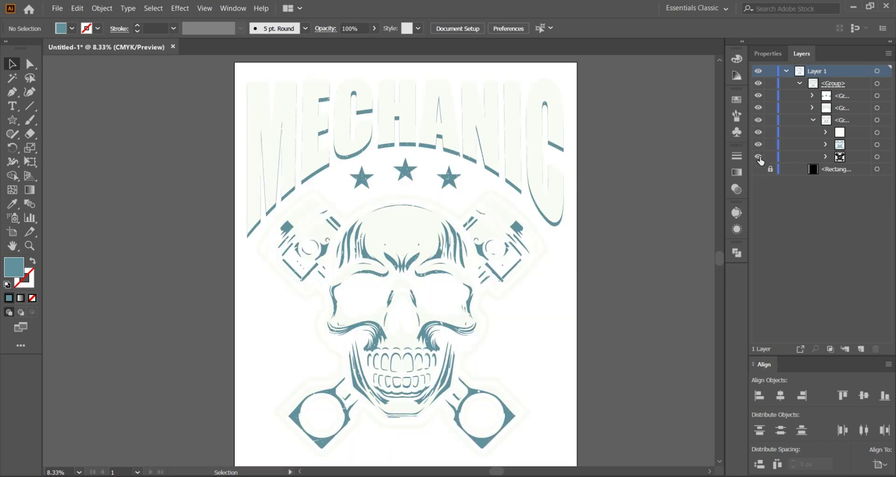
{"action": "left_click", "coordinate": [759, 158]}
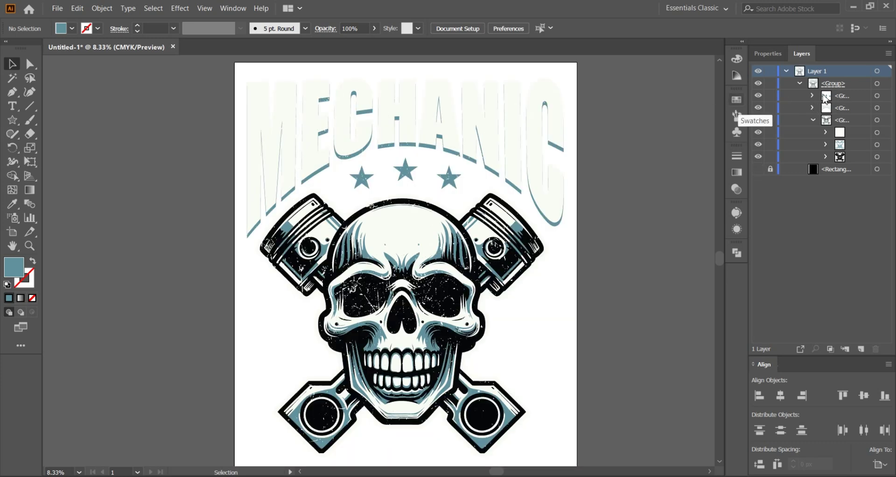
Fill the MECHANIC lettering group with black from the Fill swatches
{"action": "left_click", "coordinate": [489, 106]}
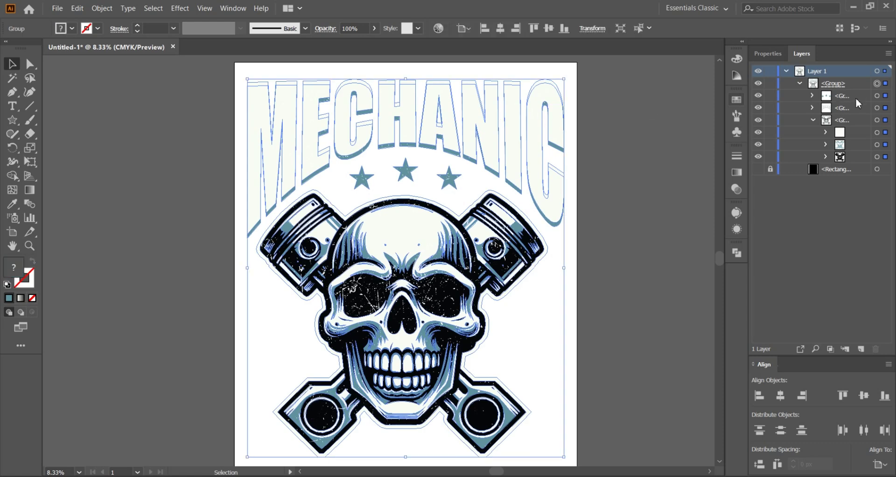
{"action": "left_click", "coordinate": [877, 108]}
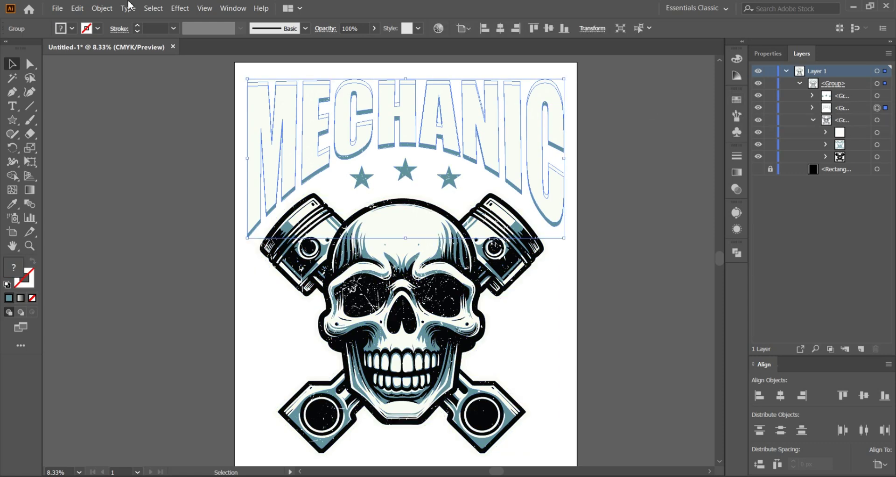
{"action": "left_click", "coordinate": [61, 28]}
{"action": "left_click", "coordinate": [35, 50]}
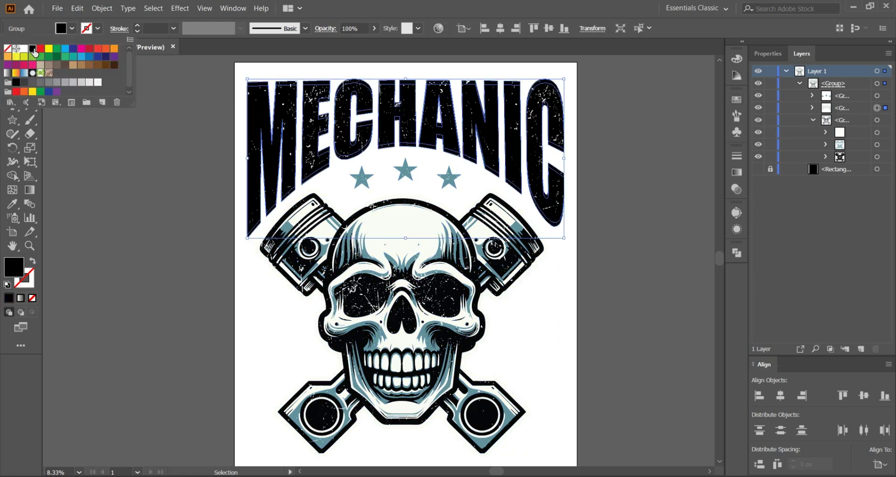
{"action": "left_click", "coordinate": [623, 168]}
{"action": "left_click", "coordinate": [621, 167]}
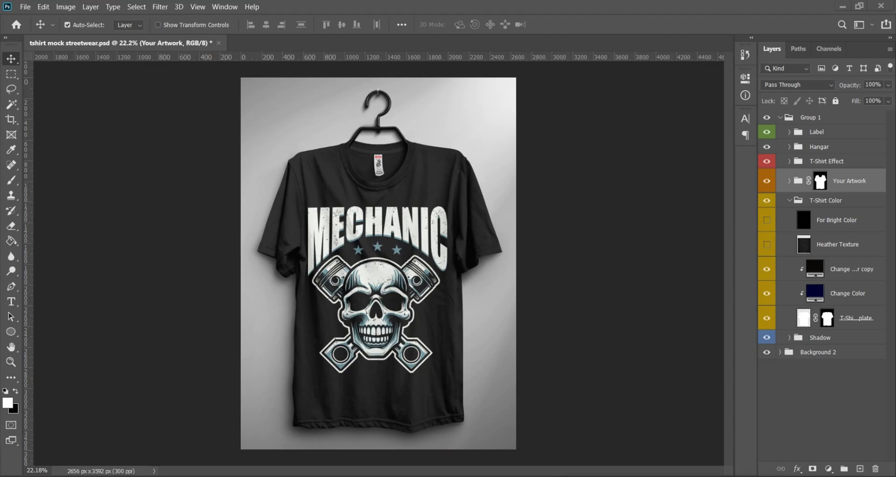
Zoom in and pan over the skull print on the tshirt mock streetwear mockup, then zoom back out
{"action": "scroll", "coordinate": [414, 219], "scroll_direction": "up", "scroll_amount": 5}
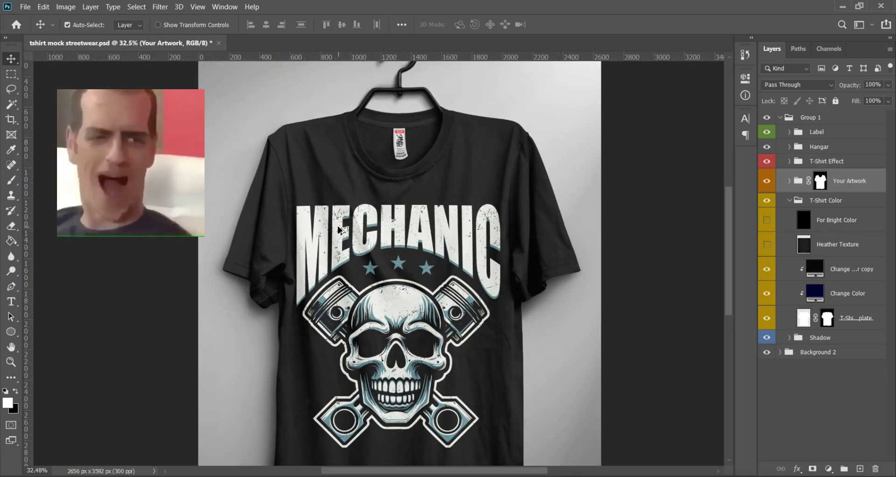
{"action": "scroll", "coordinate": [422, 252], "scroll_direction": "up", "scroll_amount": 3}
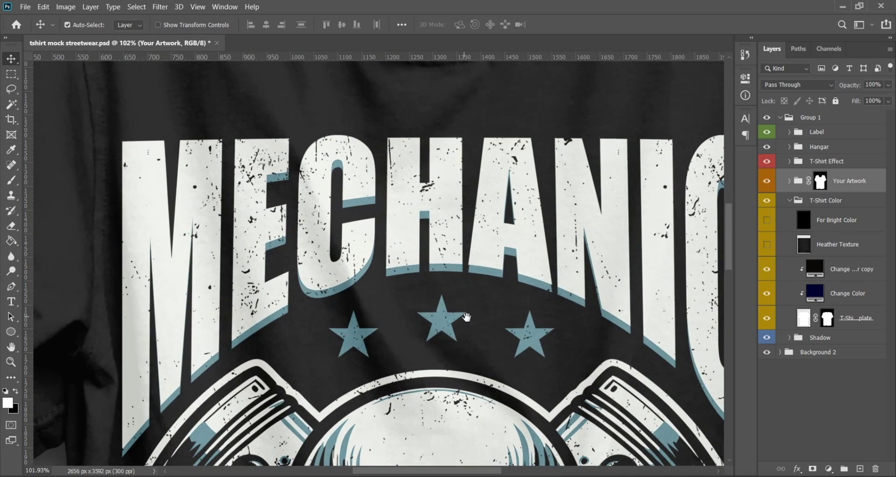
{"action": "left_click_drag", "start_coordinate": [461, 293], "coordinate": [413, 97]}
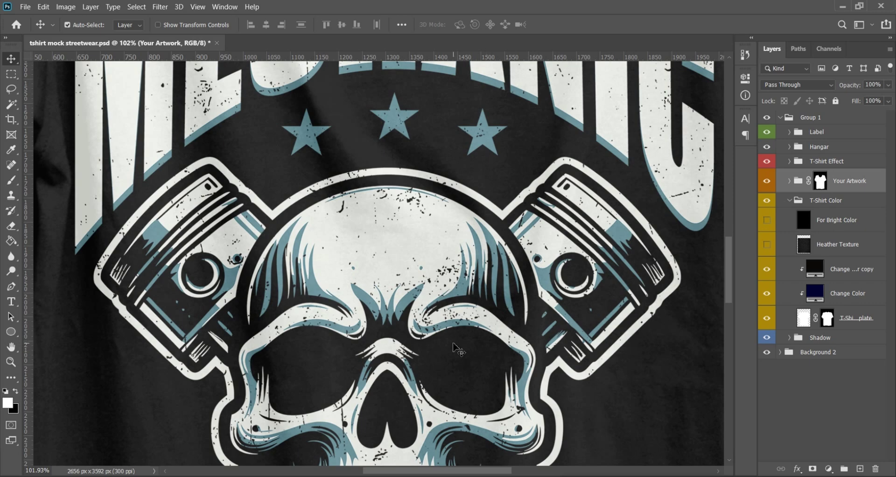
{"action": "scroll", "coordinate": [457, 349], "scroll_direction": "down", "scroll_amount": 2}
{"action": "scroll", "coordinate": [457, 349], "scroll_direction": "down", "scroll_amount": 2}
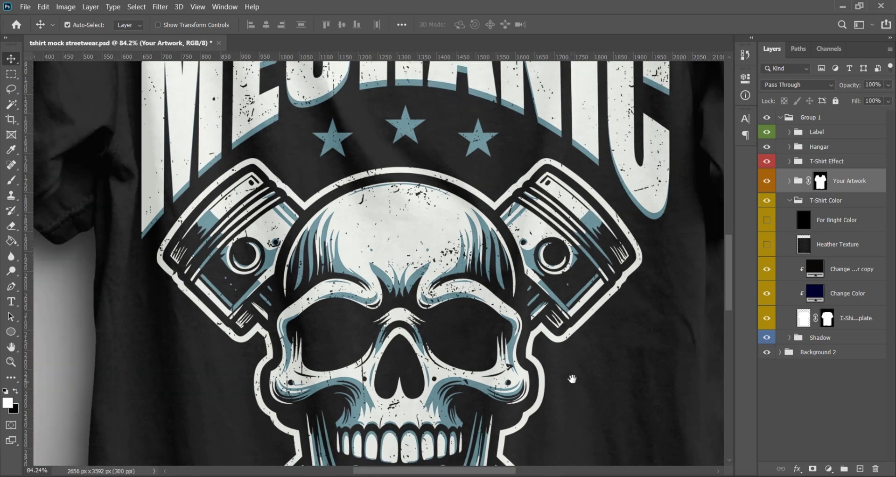
{"action": "scroll", "coordinate": [572, 379], "scroll_direction": "down", "scroll_amount": 3}
{"action": "scroll", "coordinate": [562, 310], "scroll_direction": "down", "scroll_amount": 1}
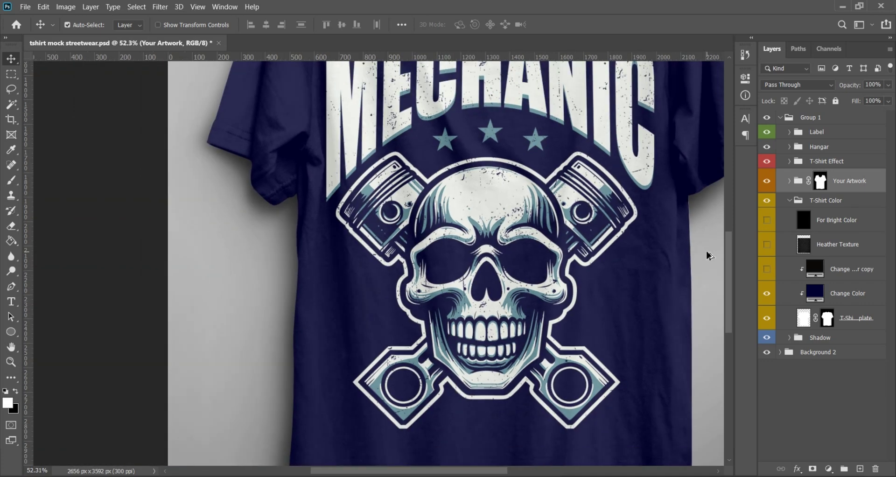
{"action": "scroll", "coordinate": [709, 257], "scroll_direction": "down", "scroll_amount": 2}
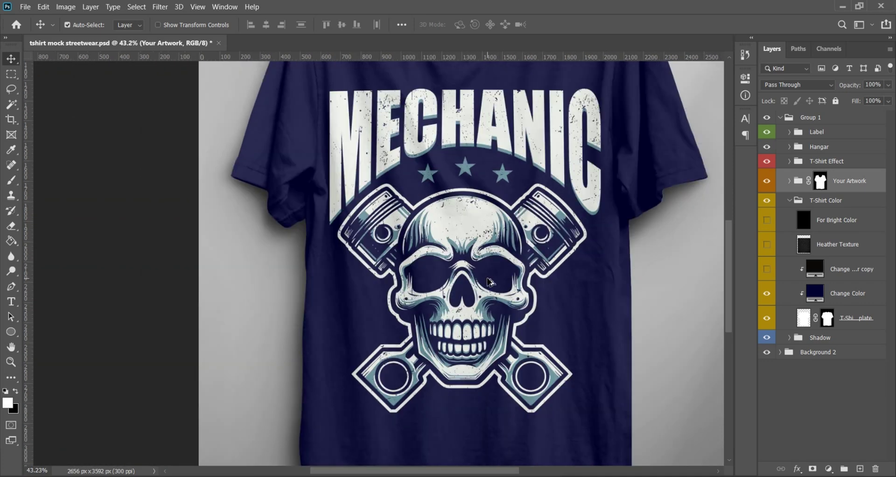
{"action": "scroll", "coordinate": [489, 282], "scroll_direction": "up", "scroll_amount": 1}
{"action": "scroll", "coordinate": [489, 281], "scroll_direction": "up", "scroll_amount": 2}
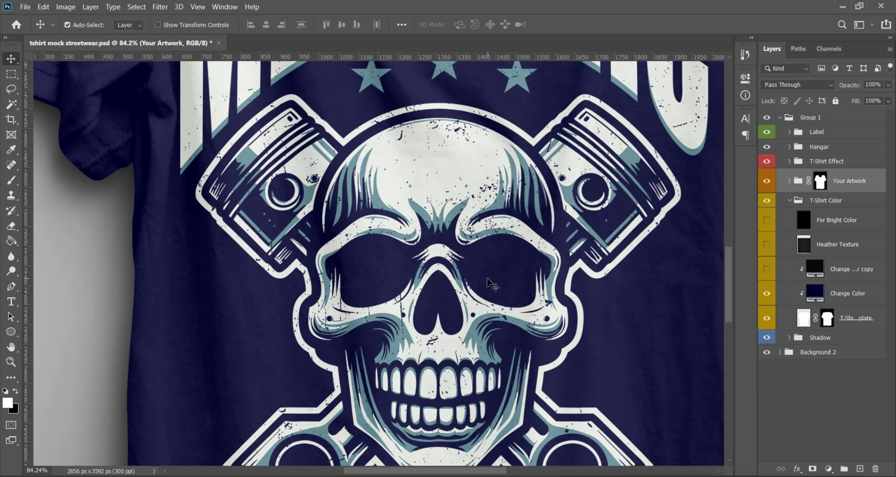
{"action": "scroll", "coordinate": [489, 281], "scroll_direction": "down", "scroll_amount": 3}
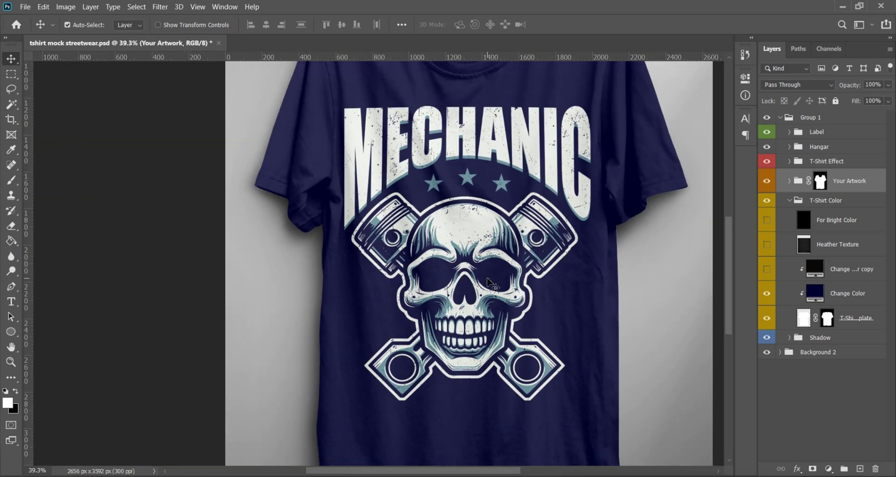
{"action": "scroll", "coordinate": [489, 281], "scroll_direction": "up", "scroll_amount": 1}
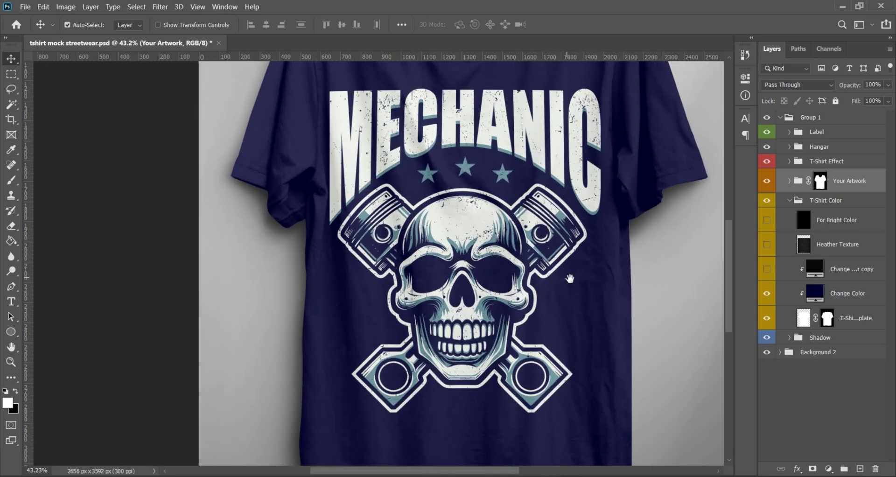
{"action": "left_click_drag", "start_coordinate": [585, 280], "coordinate": [575, 300]}
{"action": "scroll", "coordinate": [579, 301], "scroll_direction": "down", "scroll_amount": 2}
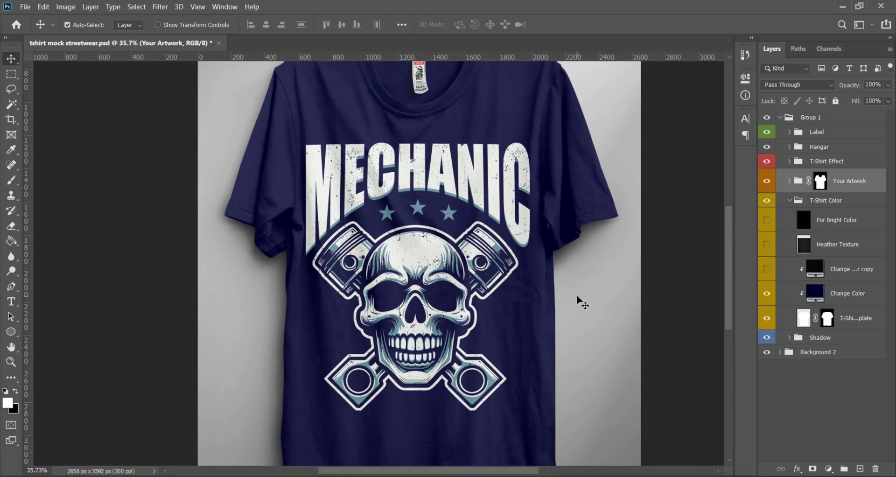
{"action": "scroll", "coordinate": [583, 303], "scroll_direction": "down", "scroll_amount": 1}
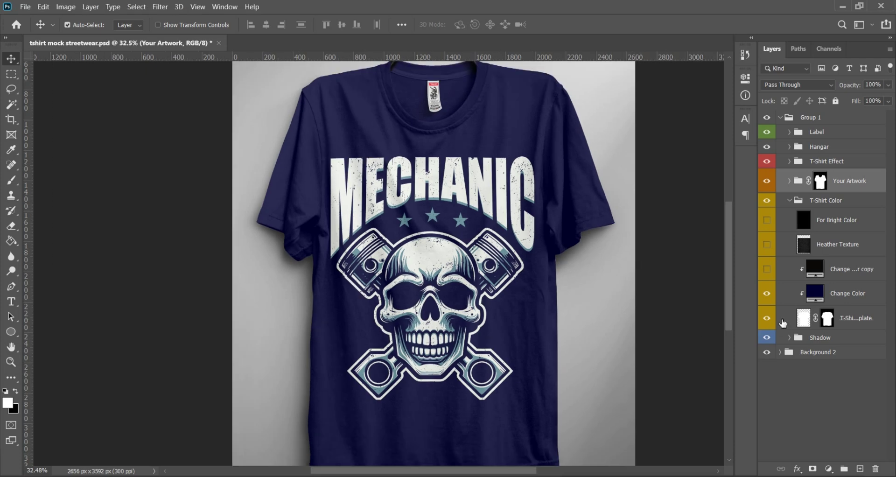
{"action": "left_click", "coordinate": [770, 271]}
{"action": "scroll", "coordinate": [583, 280], "scroll_direction": "down", "scroll_amount": 1}
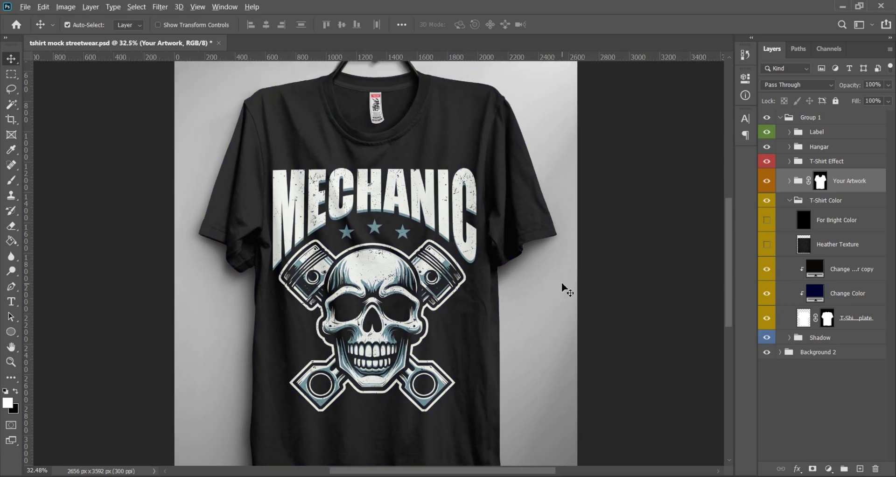
{"action": "scroll", "coordinate": [566, 291], "scroll_direction": "down", "scroll_amount": 3}
{"action": "scroll", "coordinate": [291, 321], "scroll_direction": "up", "scroll_amount": 2}
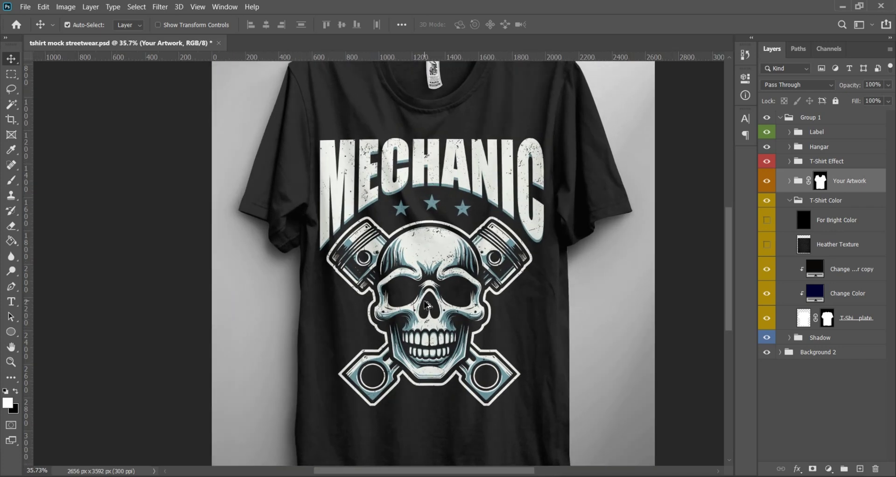
{"action": "scroll", "coordinate": [552, 308], "scroll_direction": "up", "scroll_amount": 2}
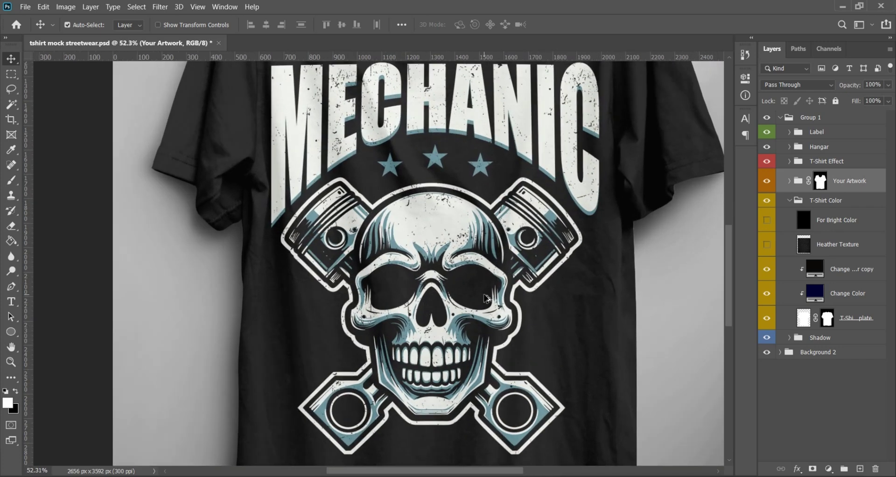